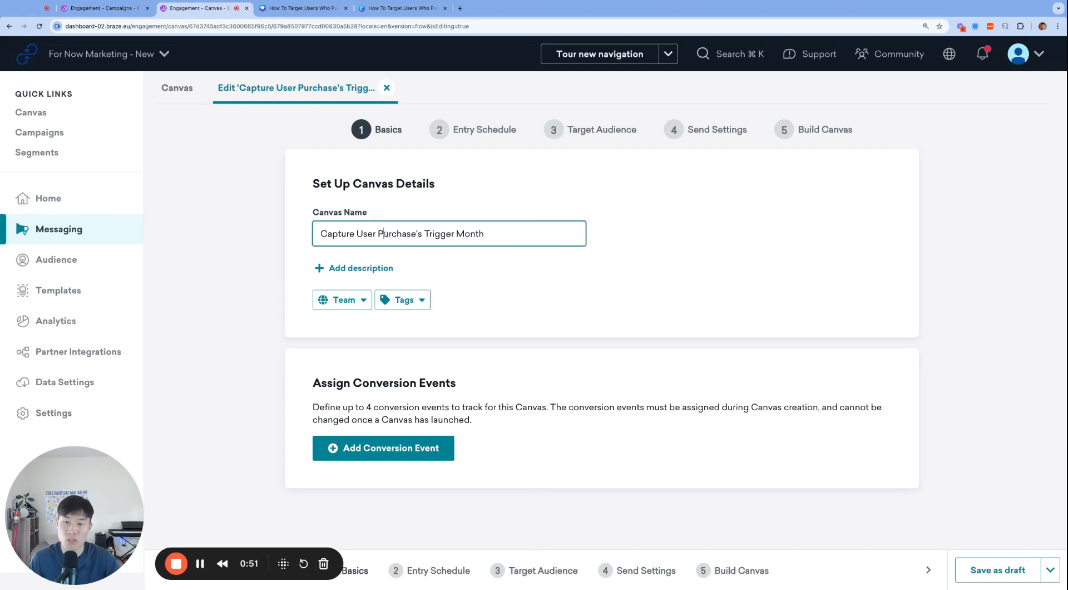
Step: Correct the canvas name to "Capture User's Purchase's Trigger Month" and review its action-based entry schedule
type("'s")
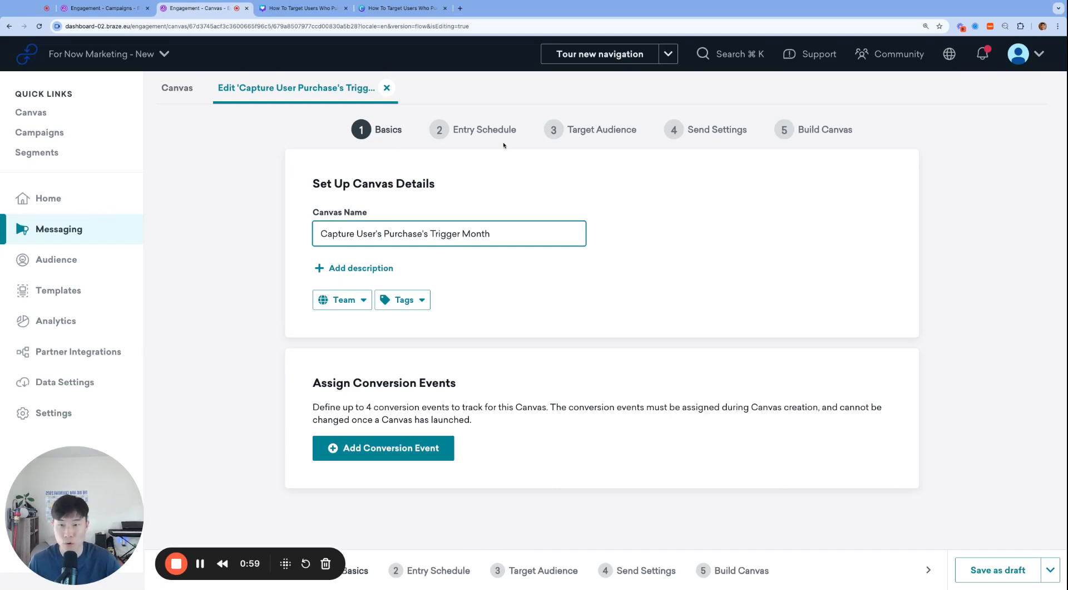
left_click(484, 130)
scroll(376, 263, "down", 3)
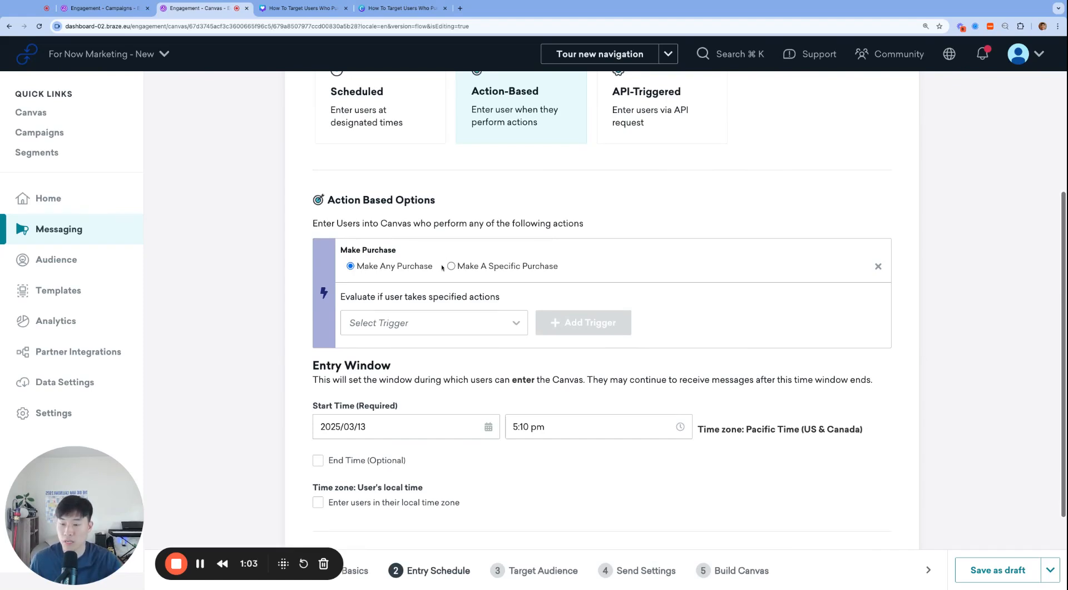
scroll(503, 203, "down", 3)
scroll(502, 203, "up", 6)
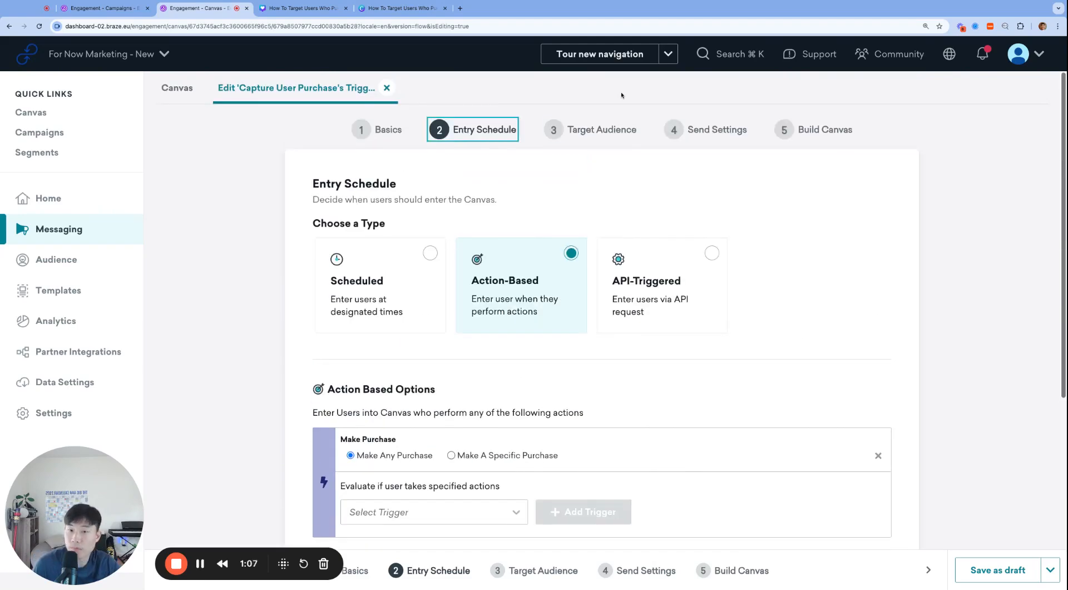
Step: Allow users to re-enter the canvas in the target audience's entry controls
left_click(613, 130)
scroll(690, 331, "down", 8)
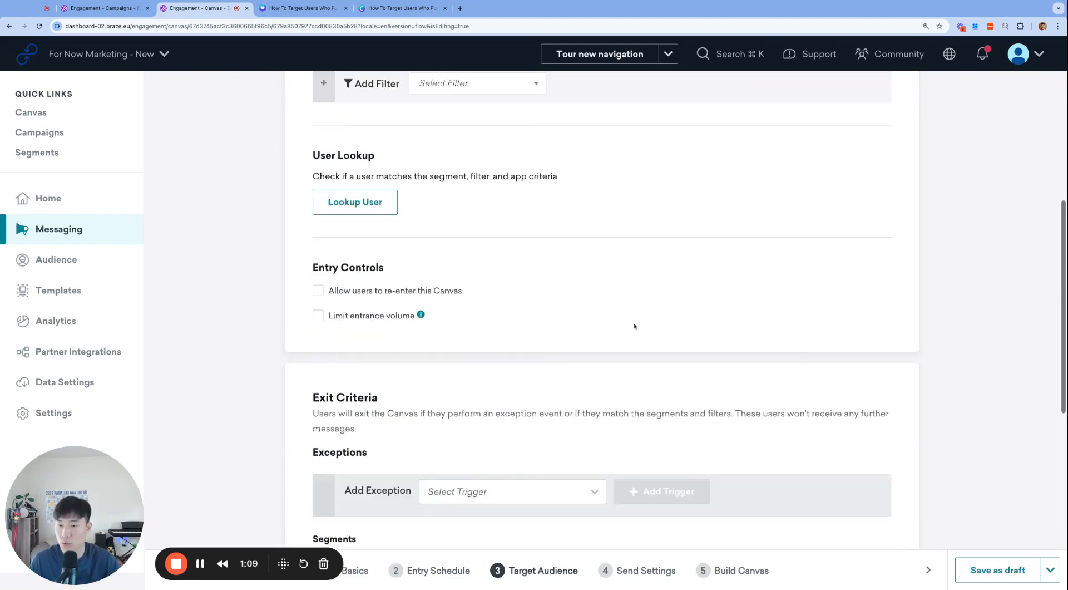
scroll(346, 274, "up", 3)
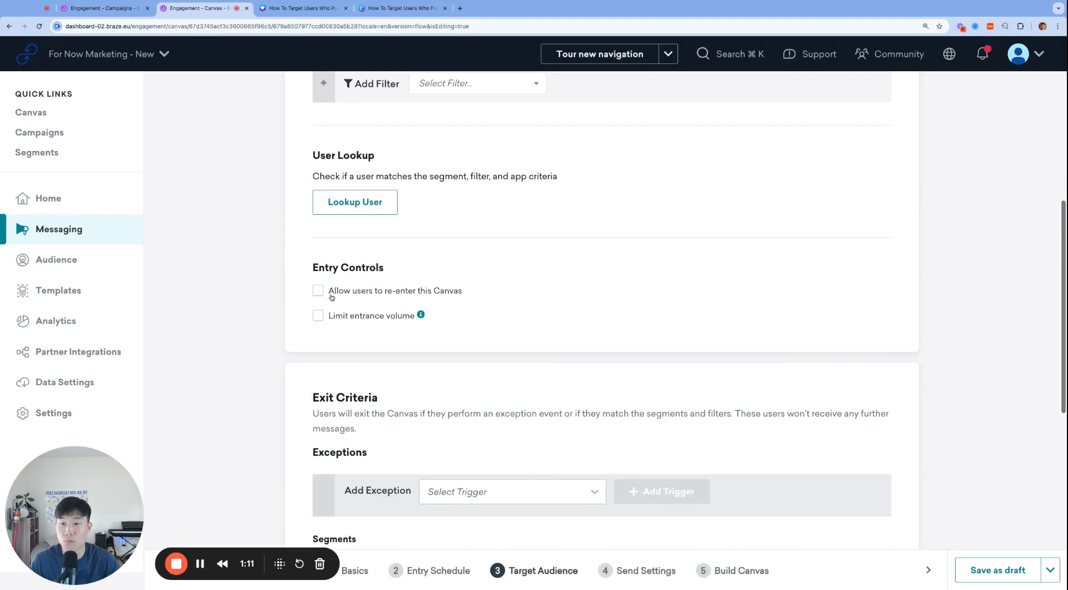
left_click(319, 291)
scroll(390, 350, "down", 9)
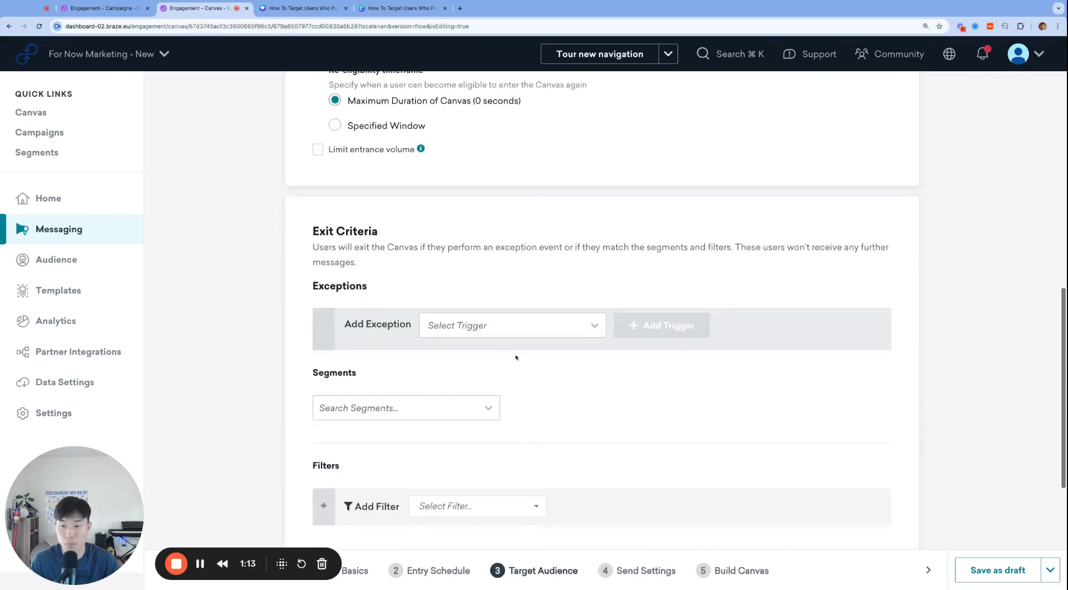
scroll(452, 369, "up", 3)
scroll(451, 369, "up", 10)
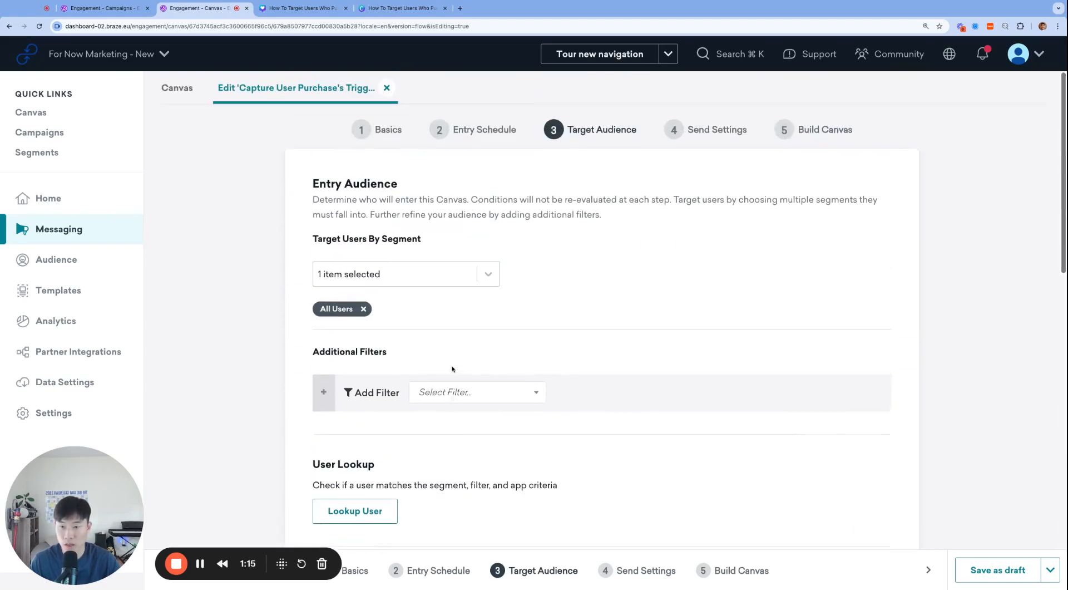
Step: Review the canvas send settings and go on to the Build Canvas stage
left_click(675, 128)
scroll(600, 337, "down", 1)
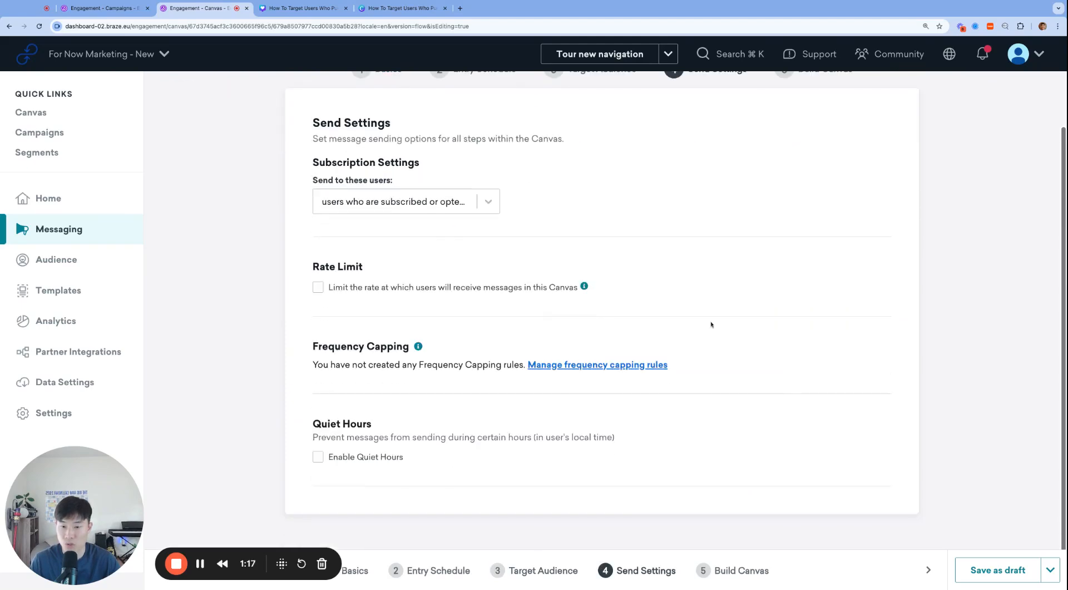
scroll(711, 324, "up", 1)
left_click(801, 129)
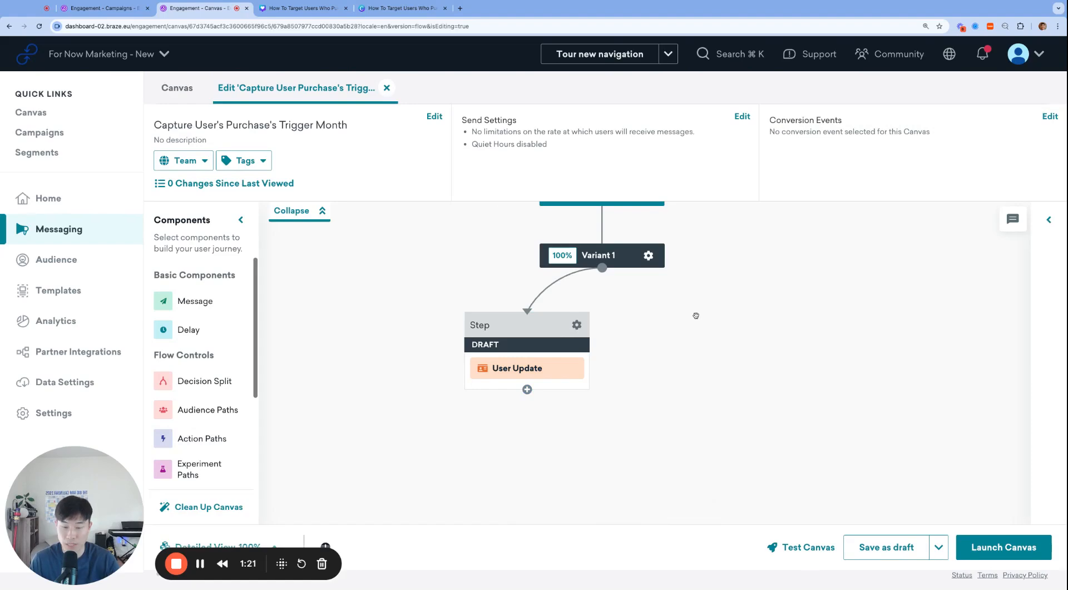
Step: Switch the User Update step's action to Advanced JSON Editor and enlarge the User Update Object area
left_click(578, 330)
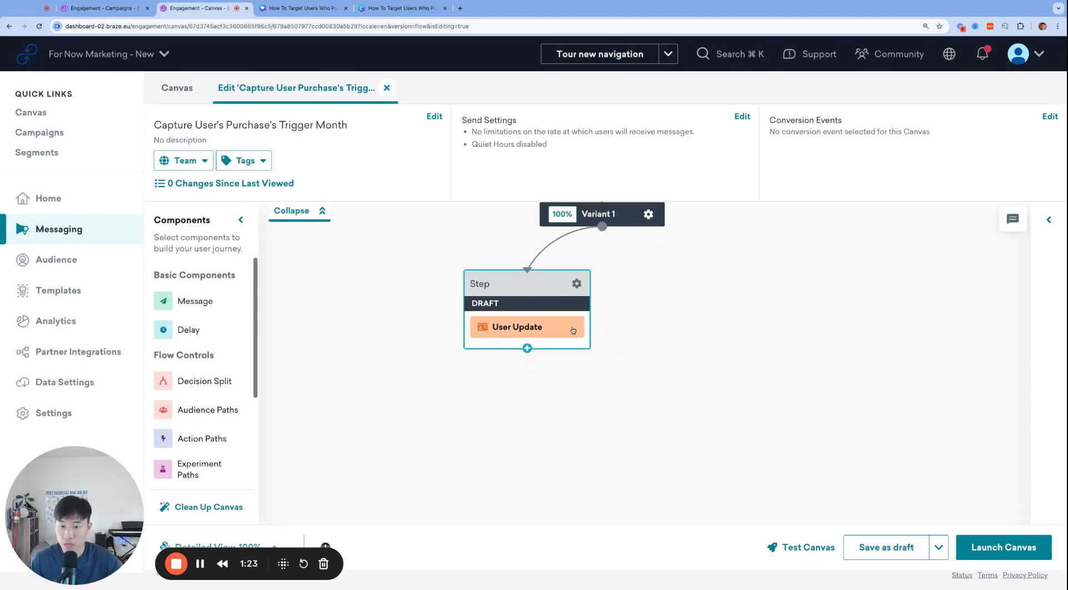
left_click(418, 174)
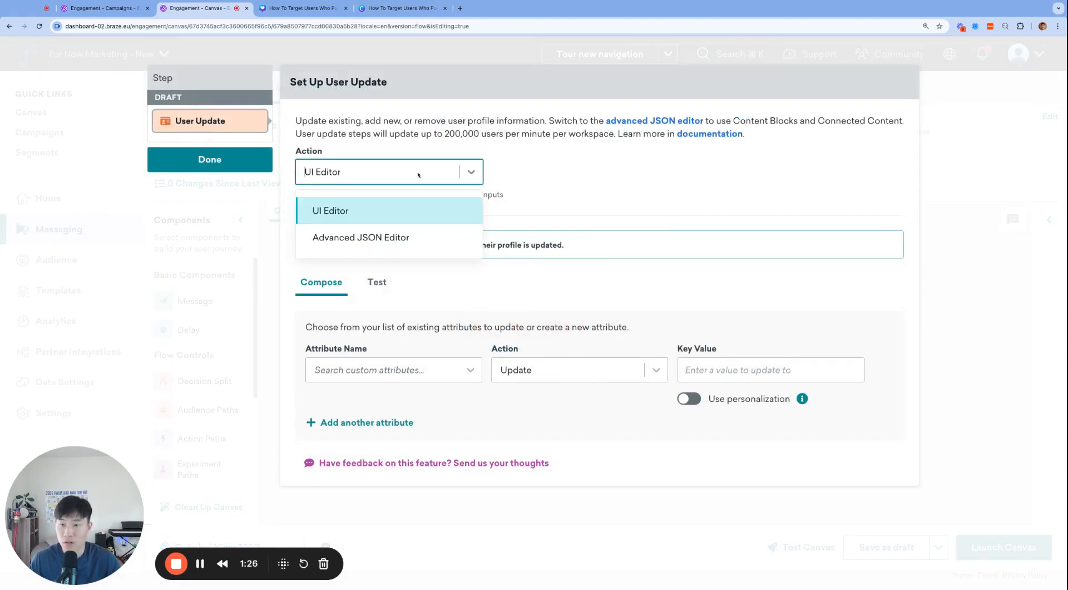
left_click(385, 240)
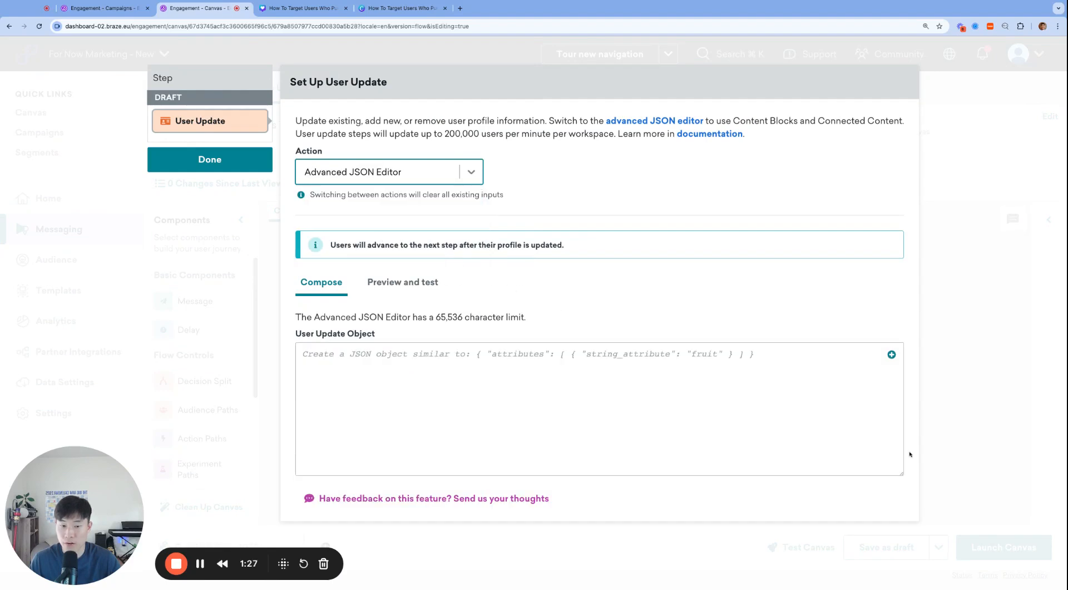
left_click_drag(902, 472, 901, 560)
scroll(818, 394, "down", 1)
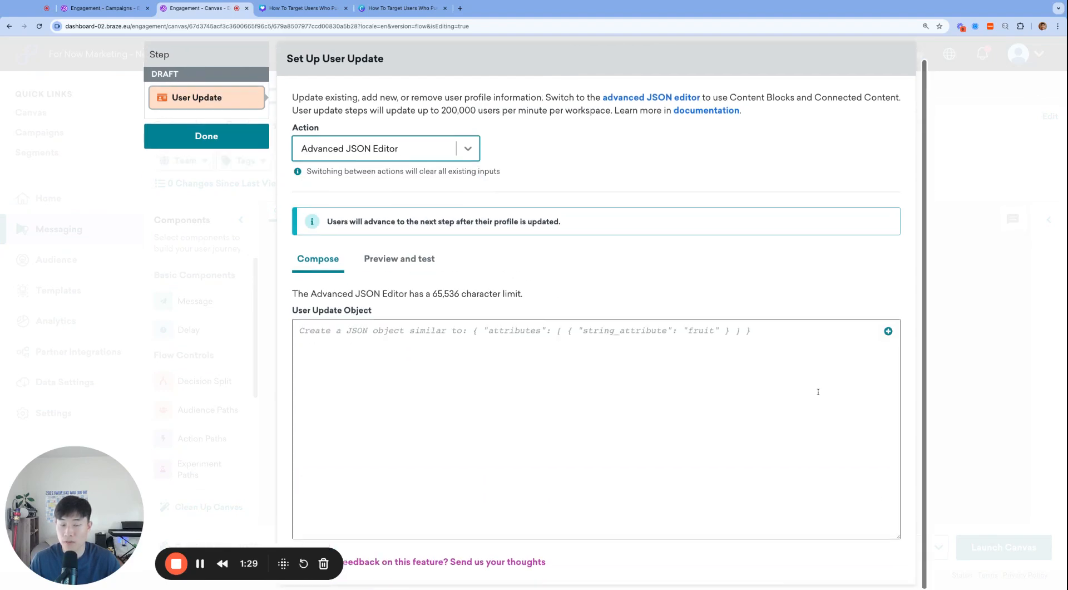
Step: Begin a Liquid assign tag in the User Update Object that sets the variable timestamp to "now"
left_click(733, 363)
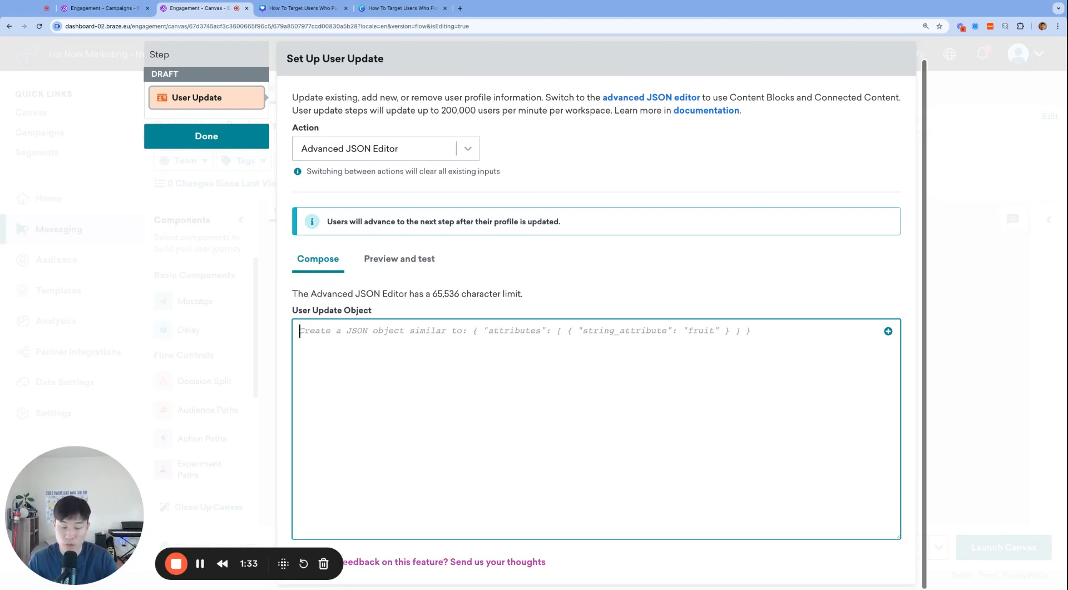
type("{%")
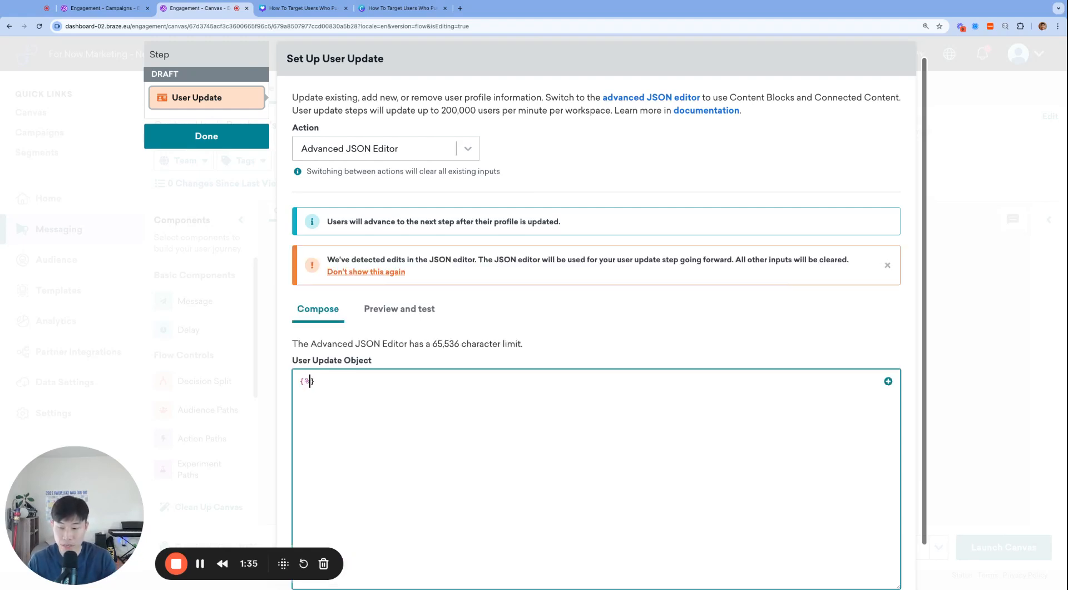
scroll(596, 312, "down", 1)
type("assign tei")
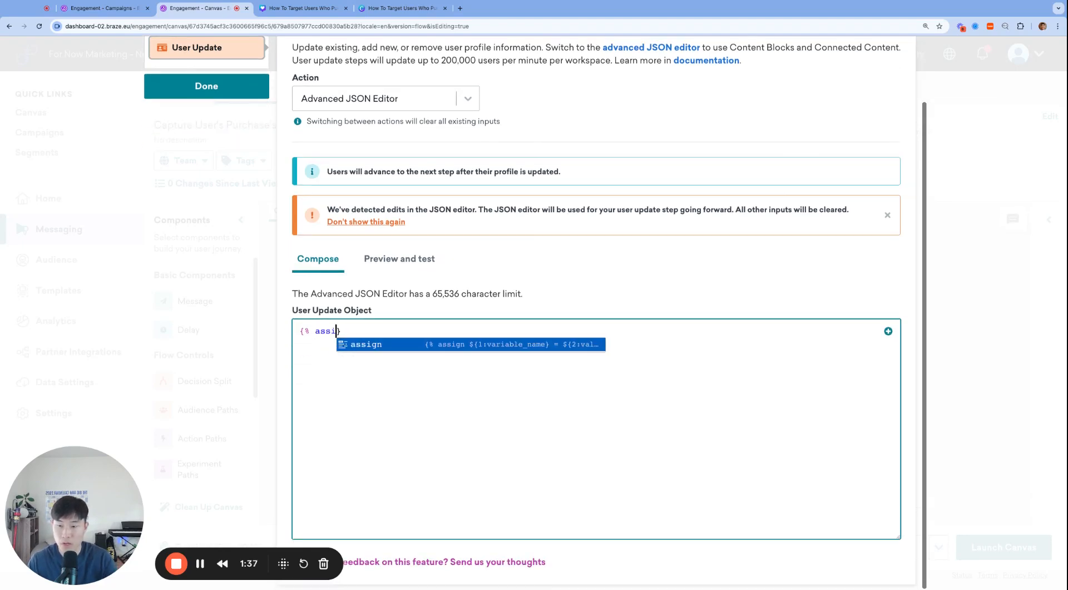
key("BackSpace")
key("BackSpace")
type("imestamp")
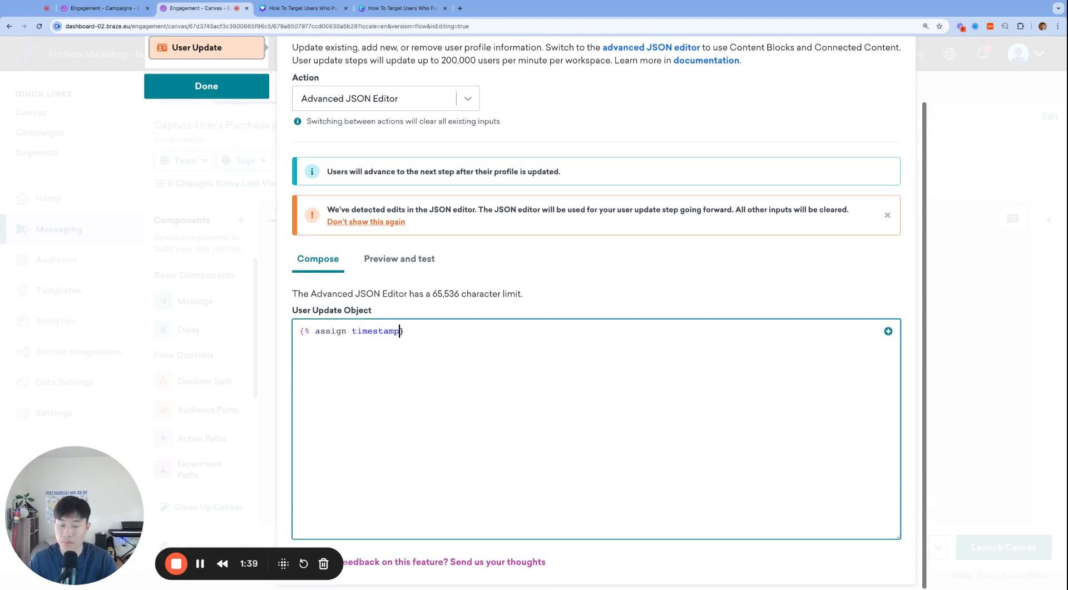
type(" = \"now\" ")
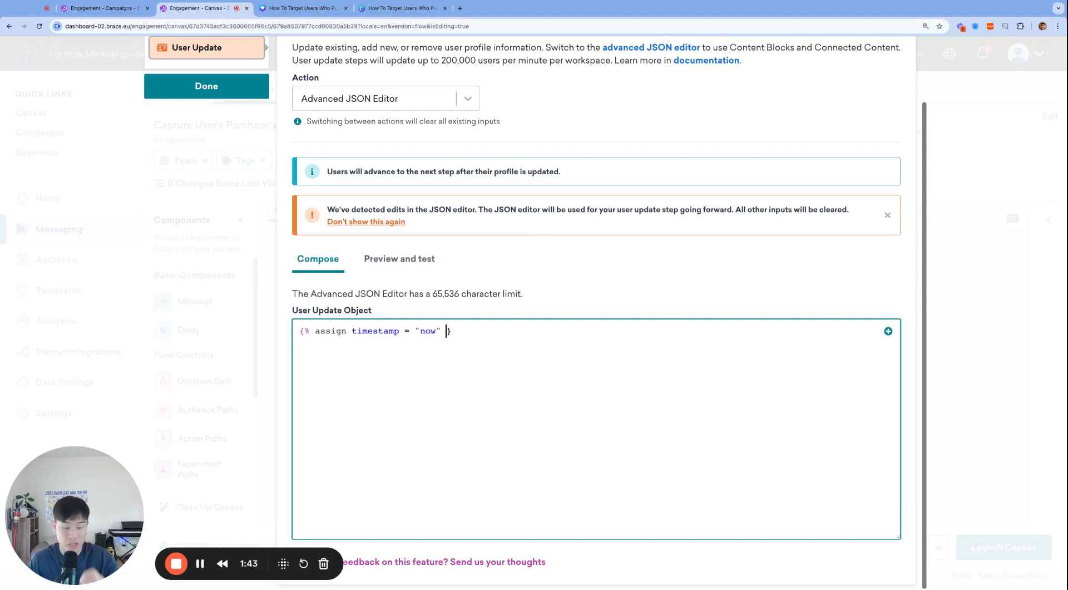
Step: Add a date filter with an empty quoted format to the timestamp assignment and close the Liquid tag
type("| date")
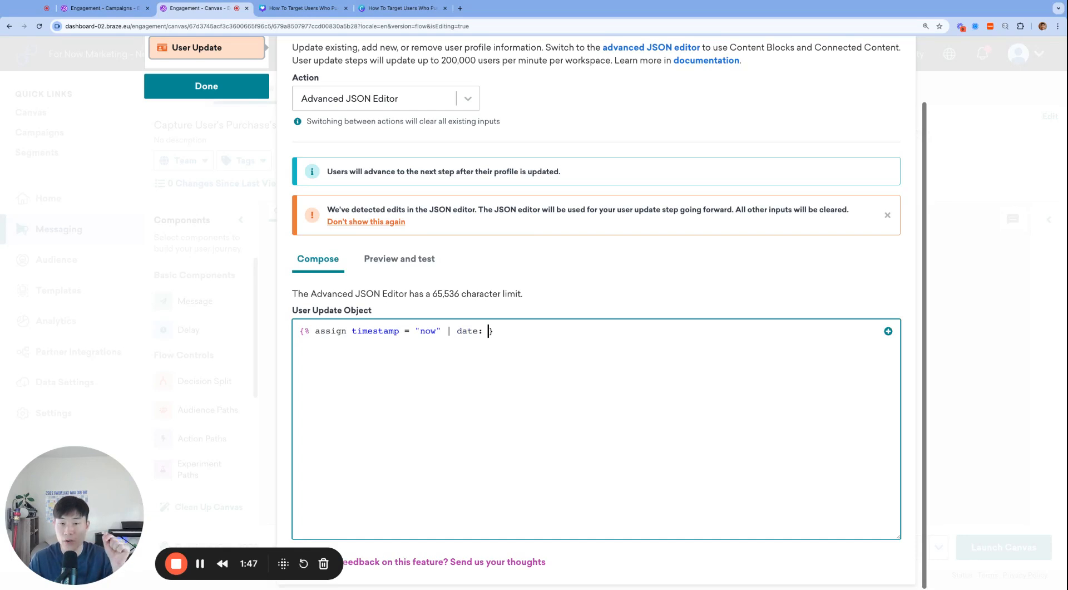
type(": ")
type(" %")
key("Left")
key("Left")
type("\"")
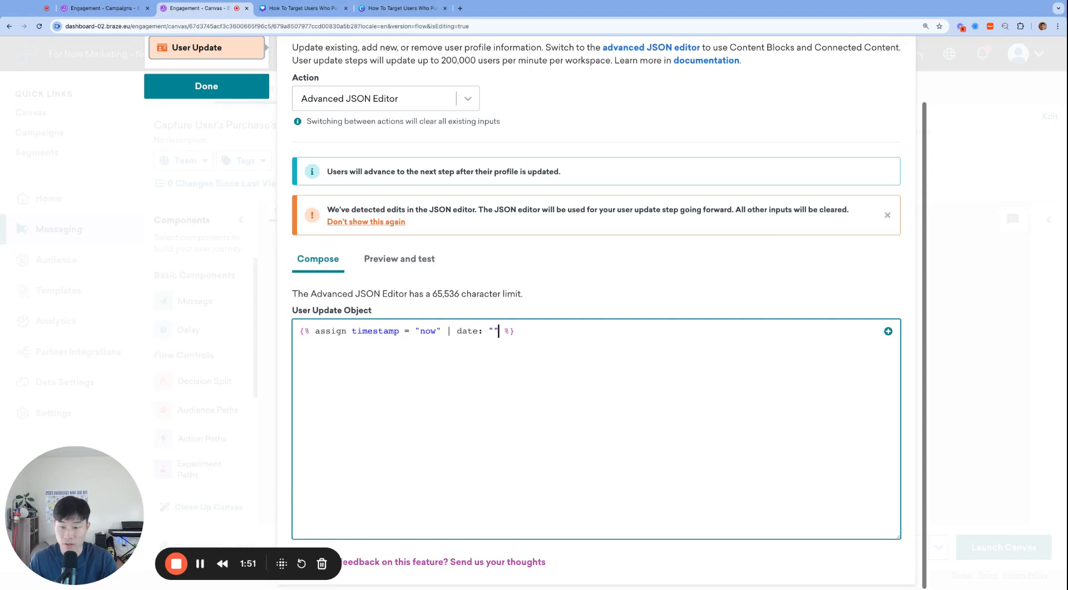
Step: Open strftime.net in a new browser tab and enlarge the page
key("ctrl+t")
type("strftim")
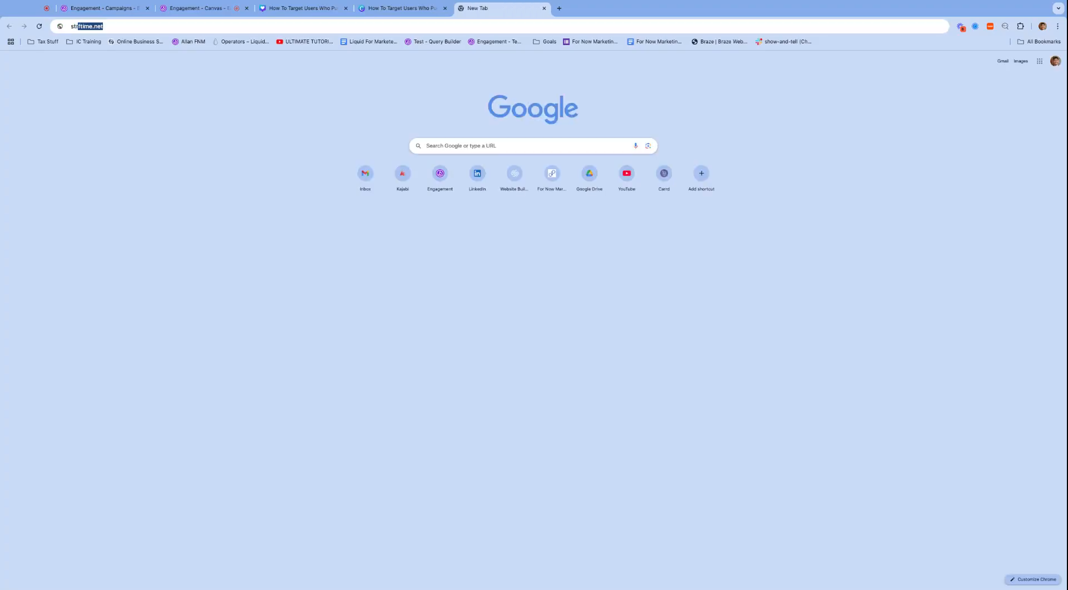
type("e.net")
key("Return")
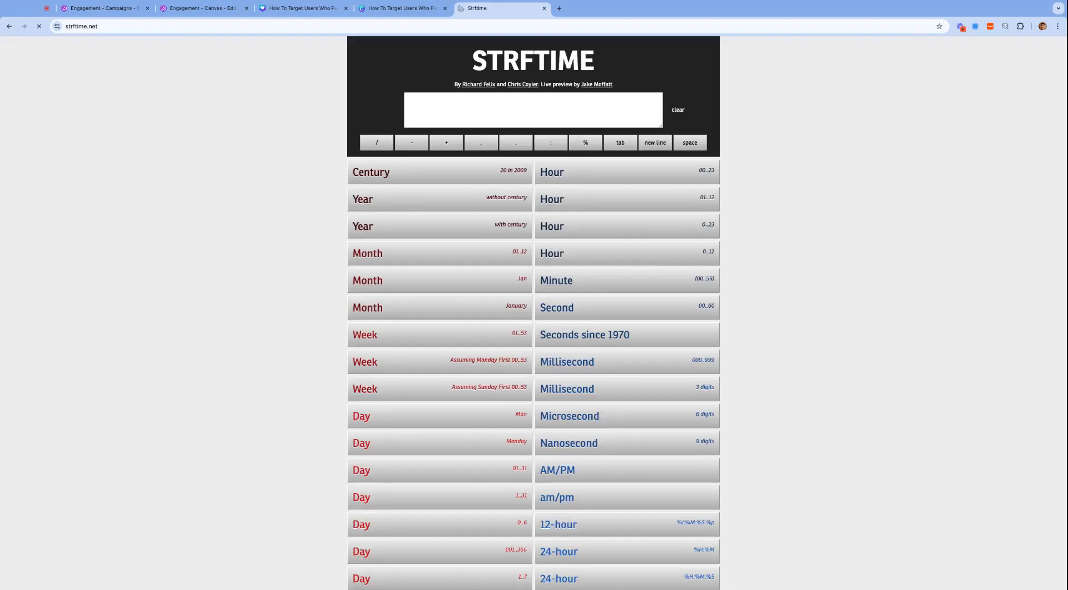
key("super+equal")
key("super+equal")
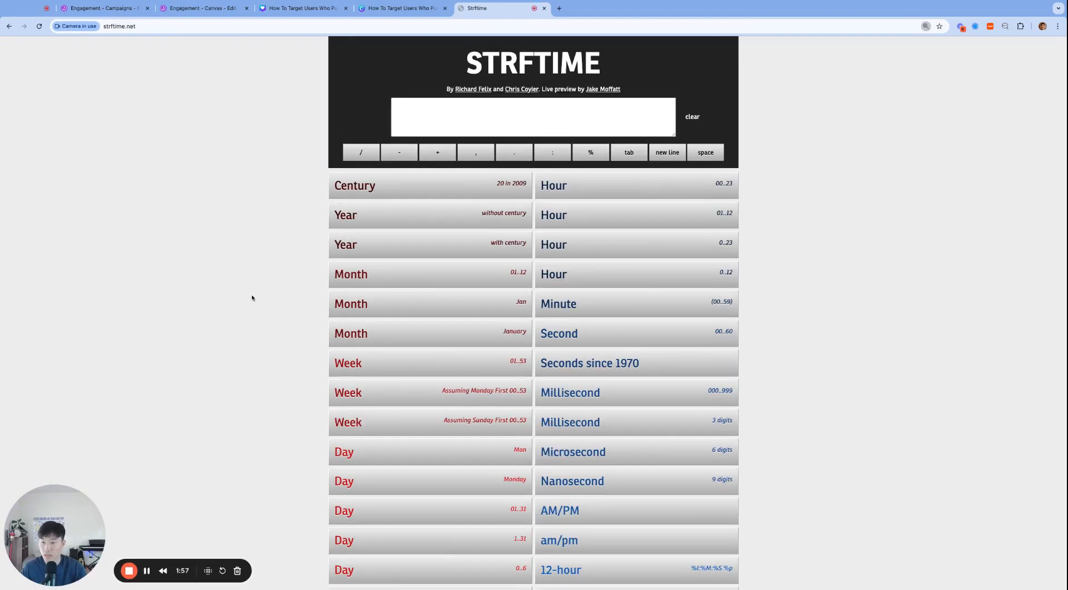
Step: Build the unpadded numeric month code %-m from the 01..12 month format and copy it
left_click(402, 311)
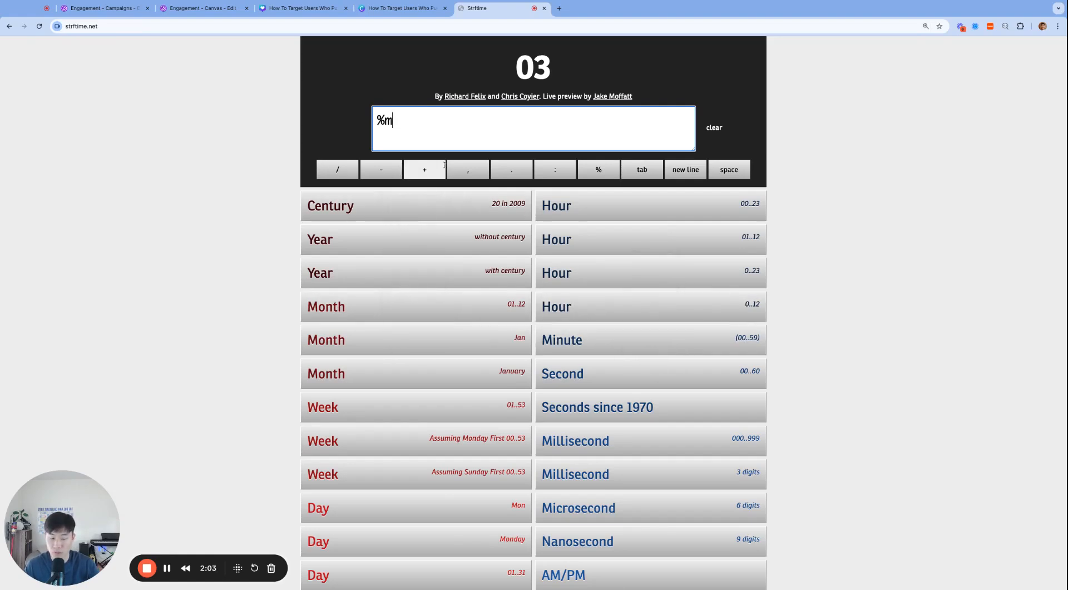
type("-")
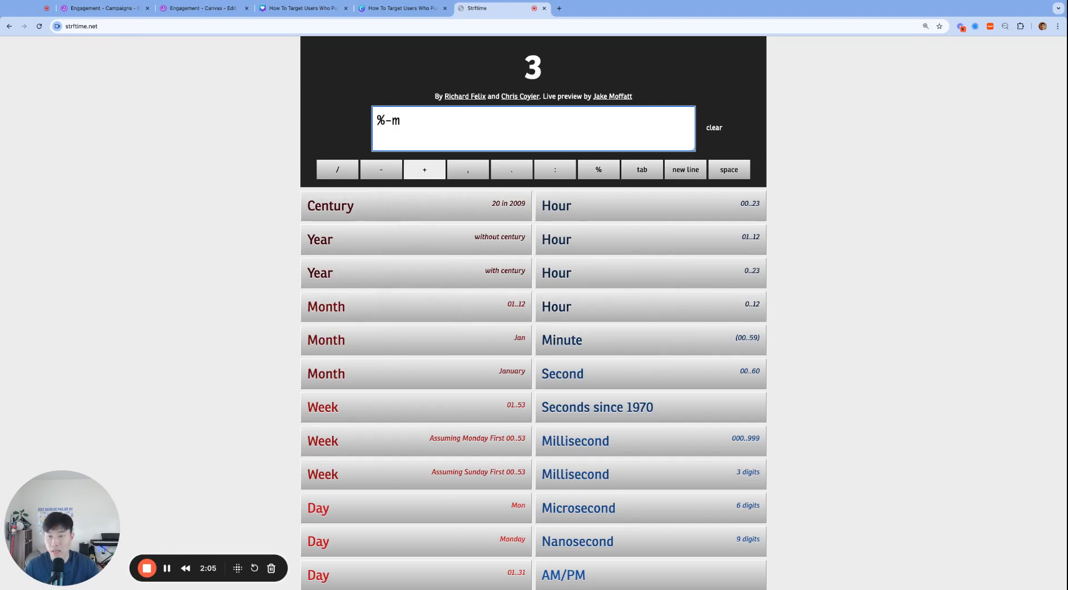
left_click_drag(385, 121, 422, 130)
key("shift+Left")
key("super+c")
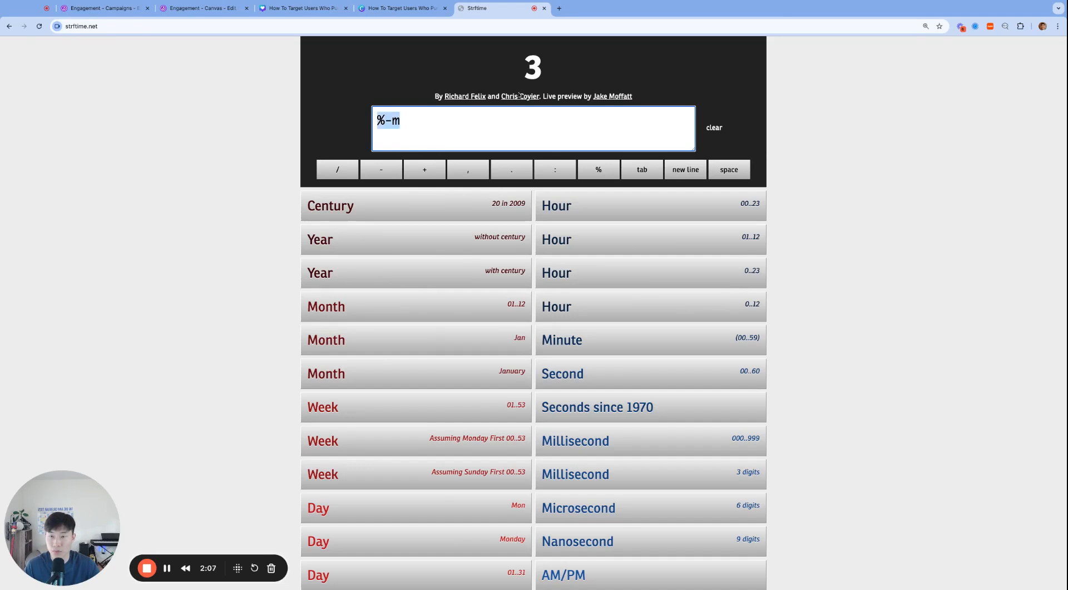
left_click(402, 124)
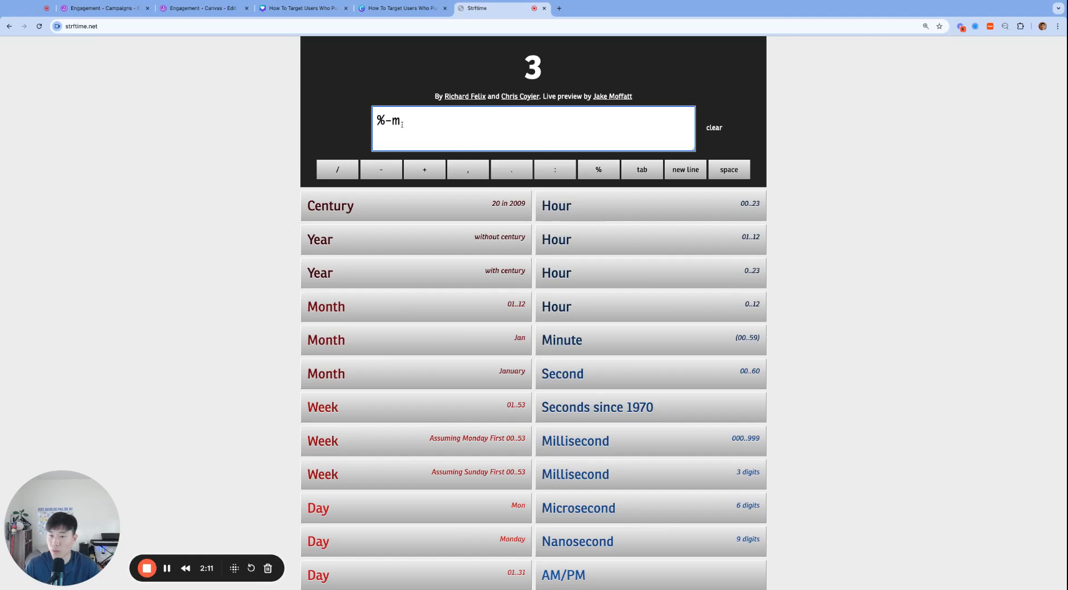
Step: Return to the Braze canvas and paste %-m as the date filter's format
left_click(200, 8)
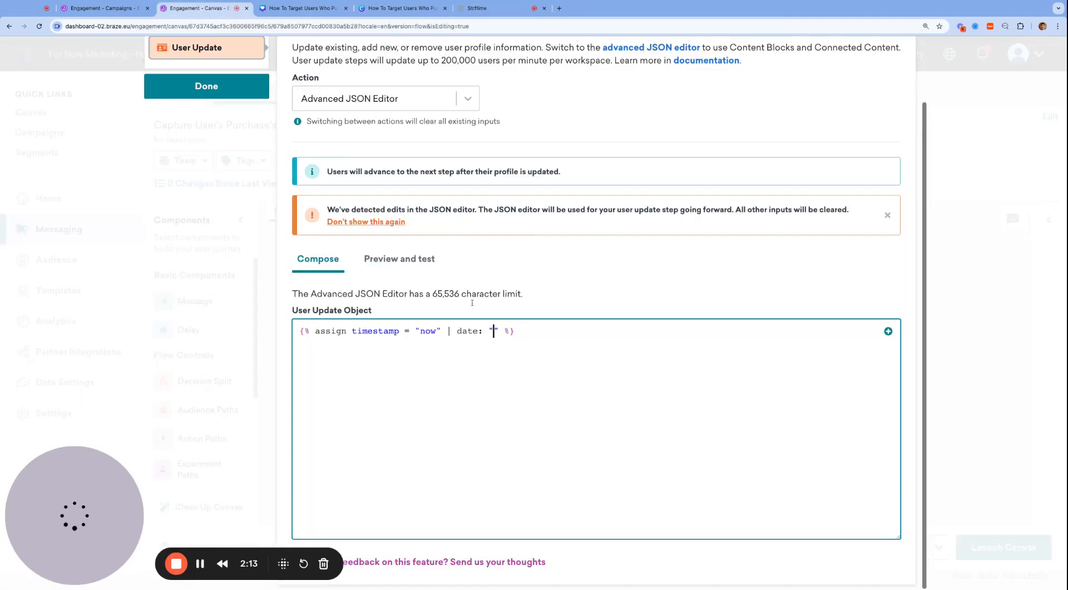
key("super+v")
left_click(544, 351)
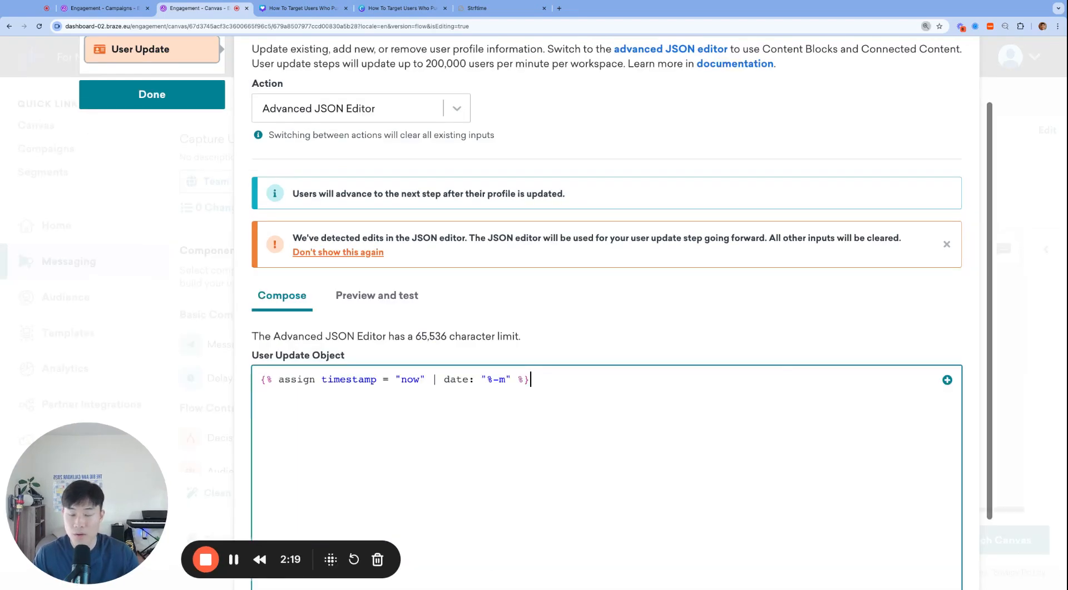
Step: Append a "times: 1" filter after the date filter in the timestamp assignment
key("super+equal")
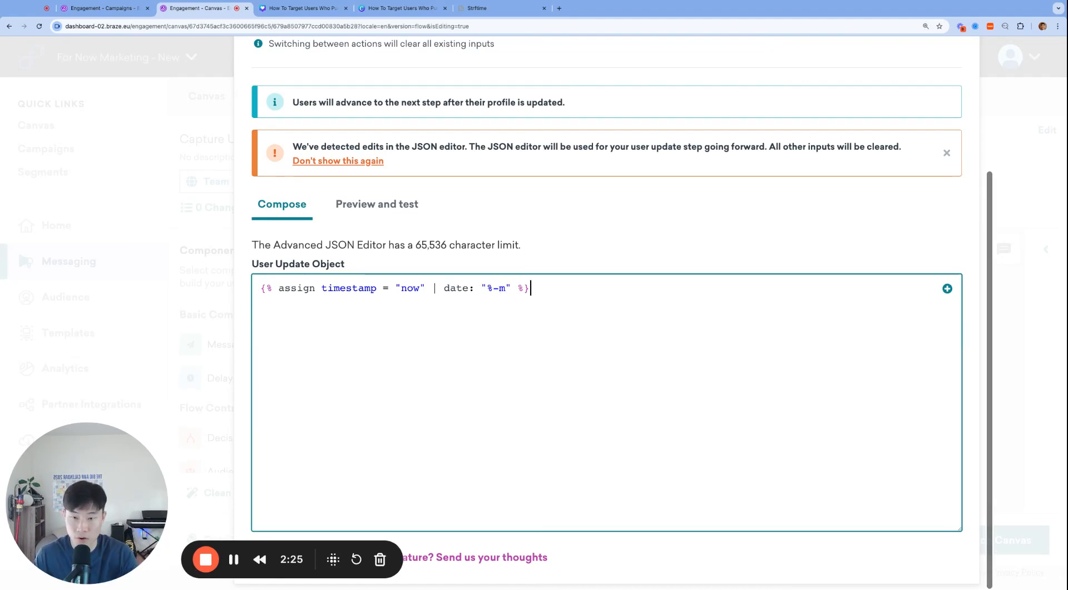
key("shift+Right")
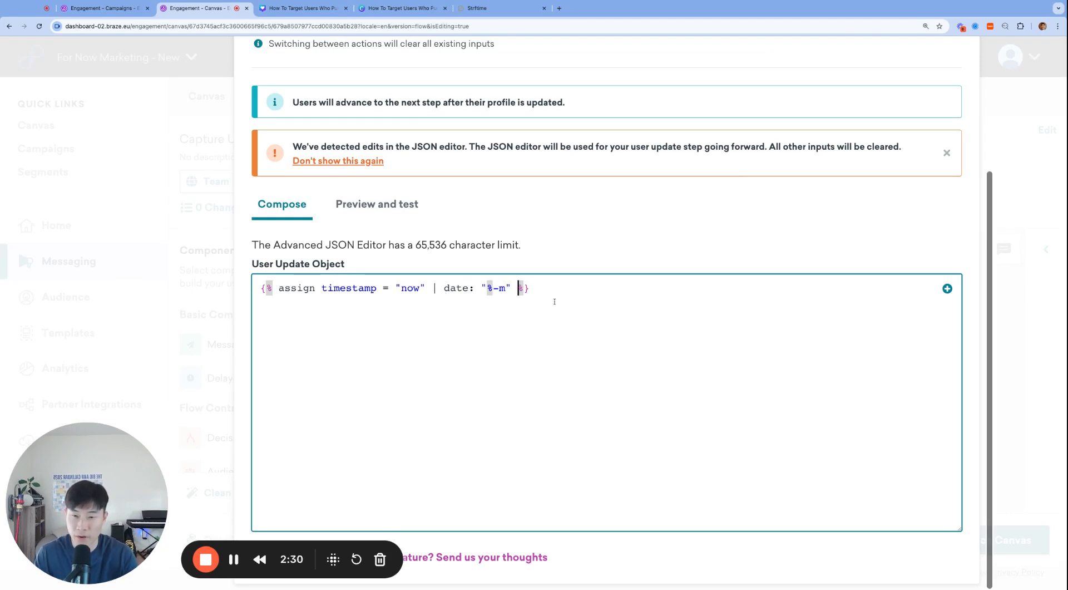
key("Left")
type("|")
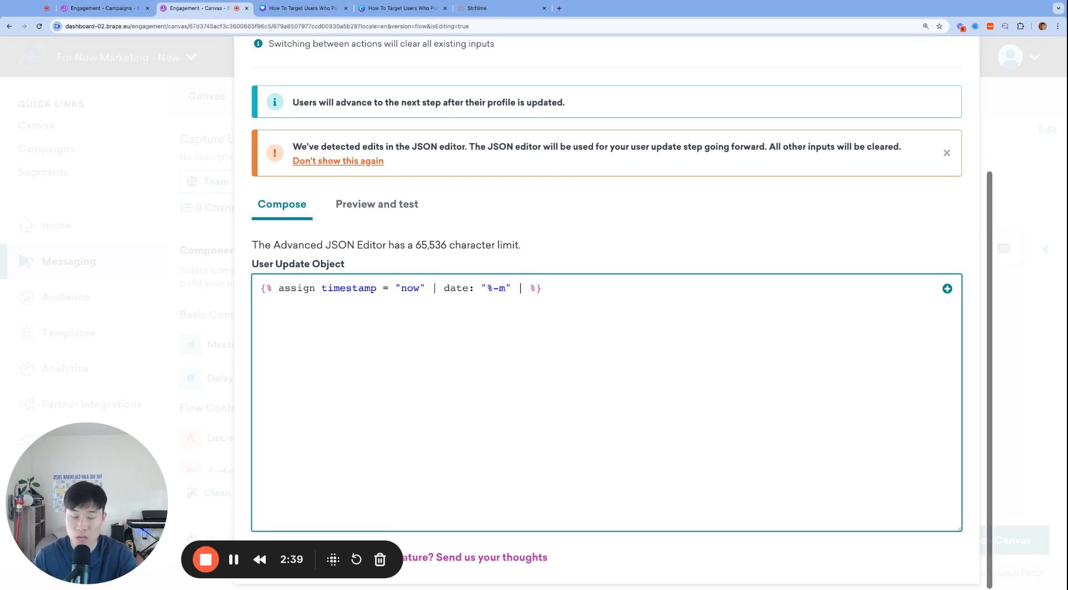
type("times: 1")
Step: Output {{timestamp}} on a new line below the assignment and open the update's preview and test view
left_click(599, 288)
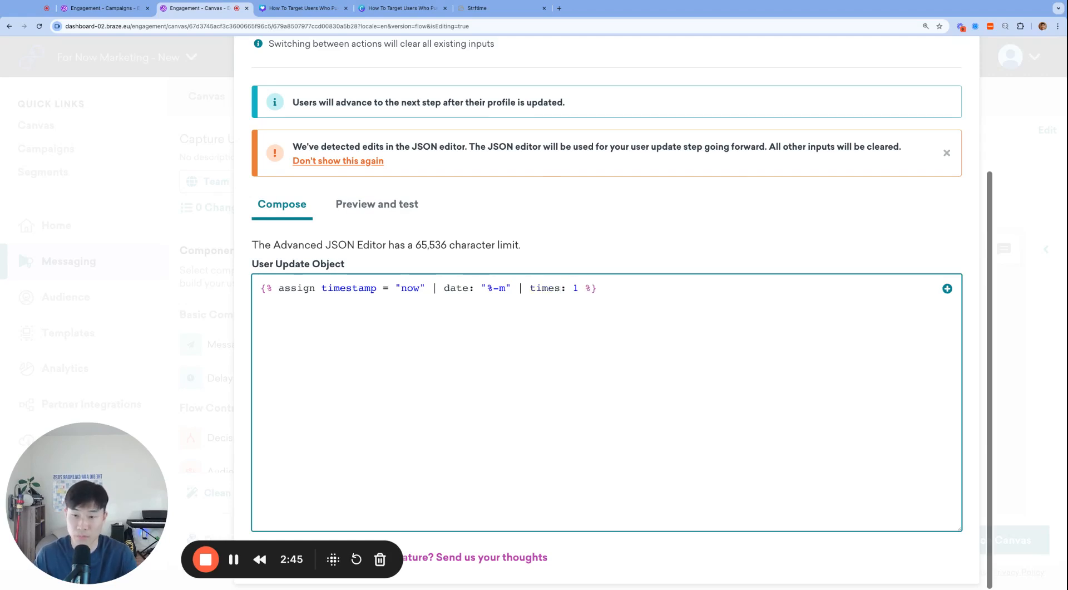
type("{{timestamp")
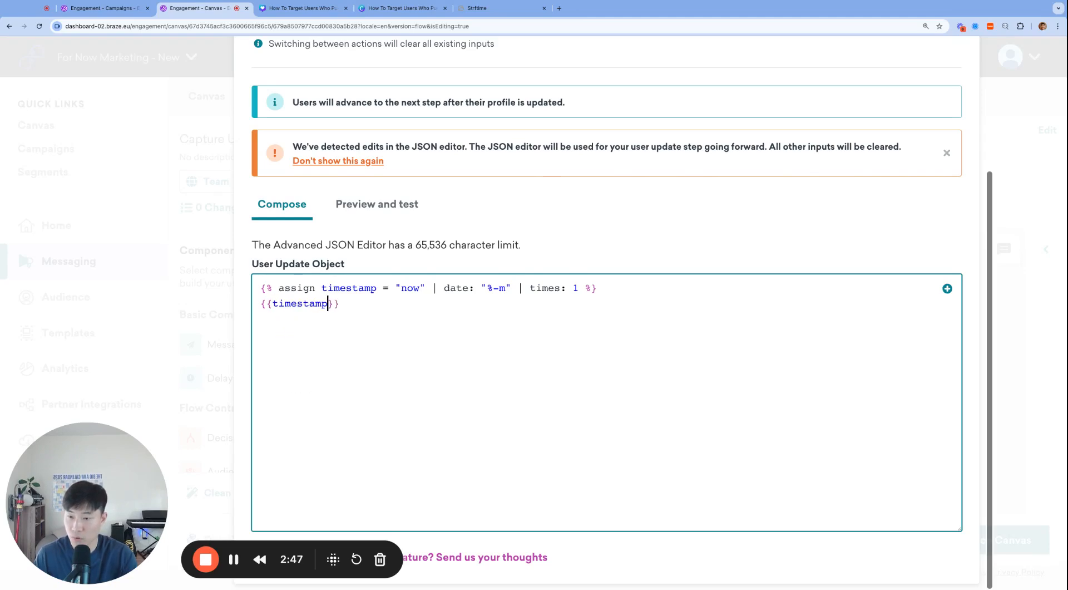
left_click(379, 207)
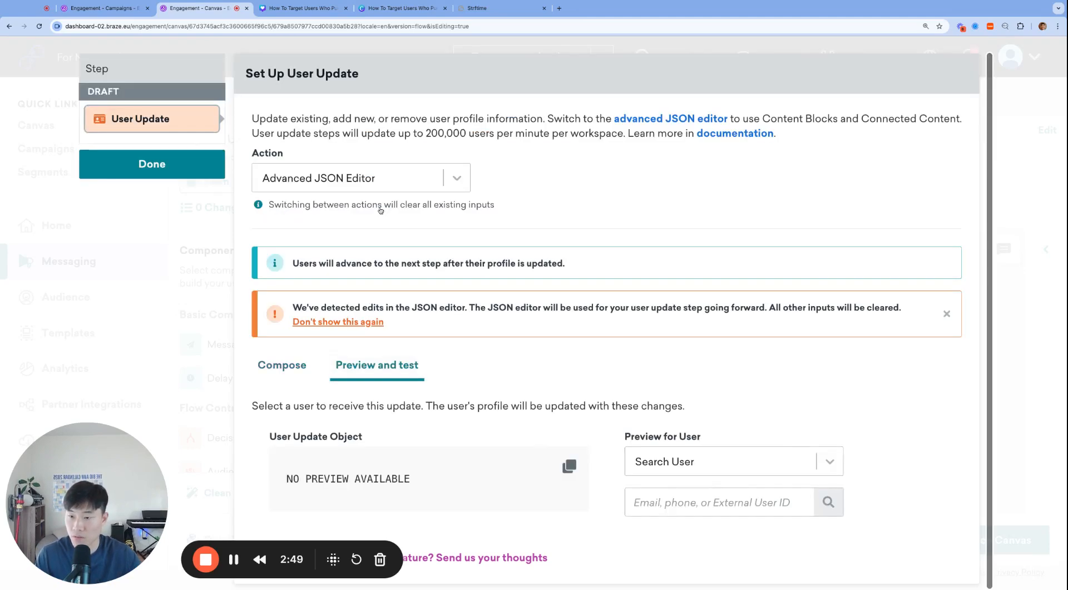
Step: Preview the user update object for a random user
left_click(705, 465)
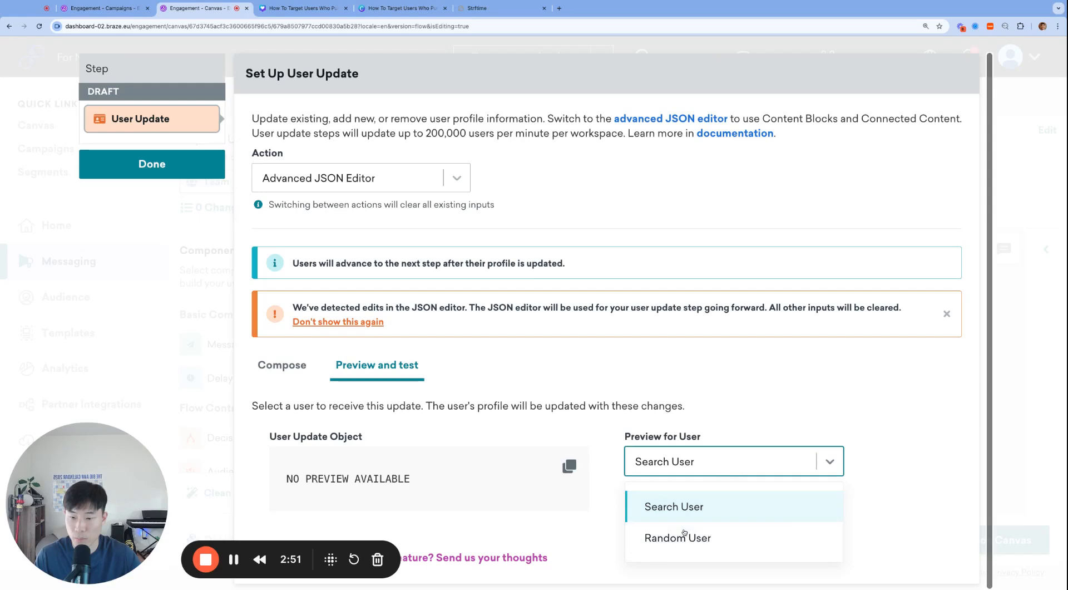
left_click(722, 536)
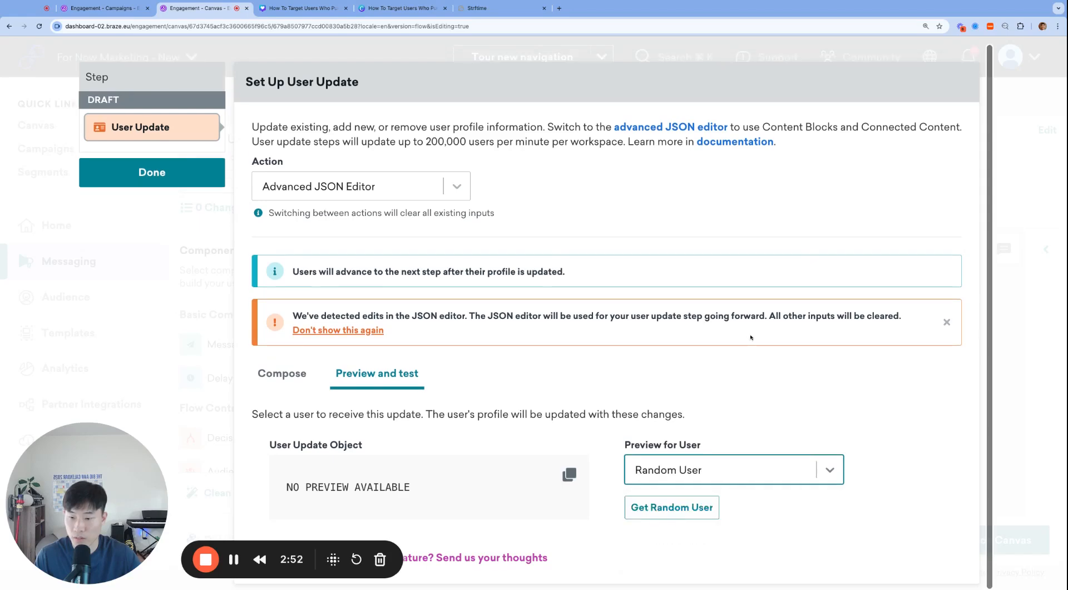
left_click(670, 500)
scroll(446, 383, "down", 2)
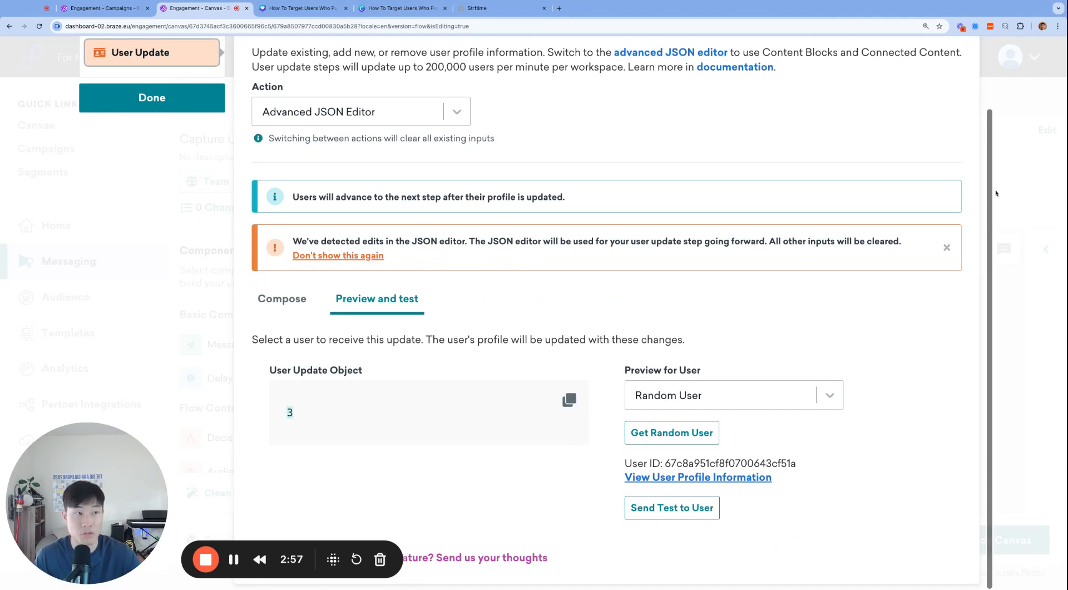
Step: Return to composing the update and delete the {{timestamp}} output line below the assignment
left_click(284, 295)
scroll(555, 410, "down", 1)
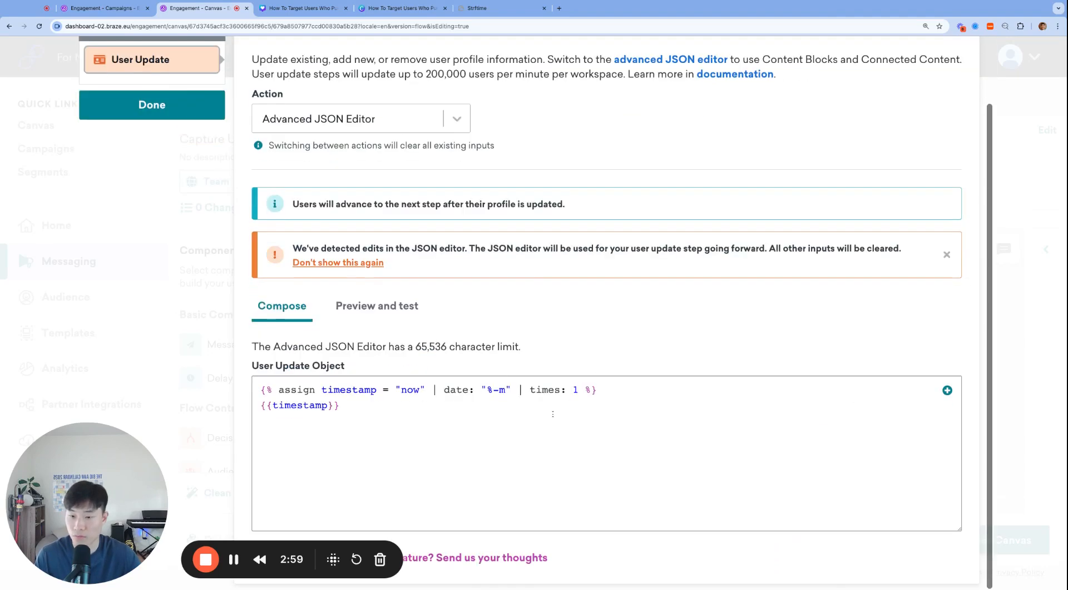
left_click(553, 414)
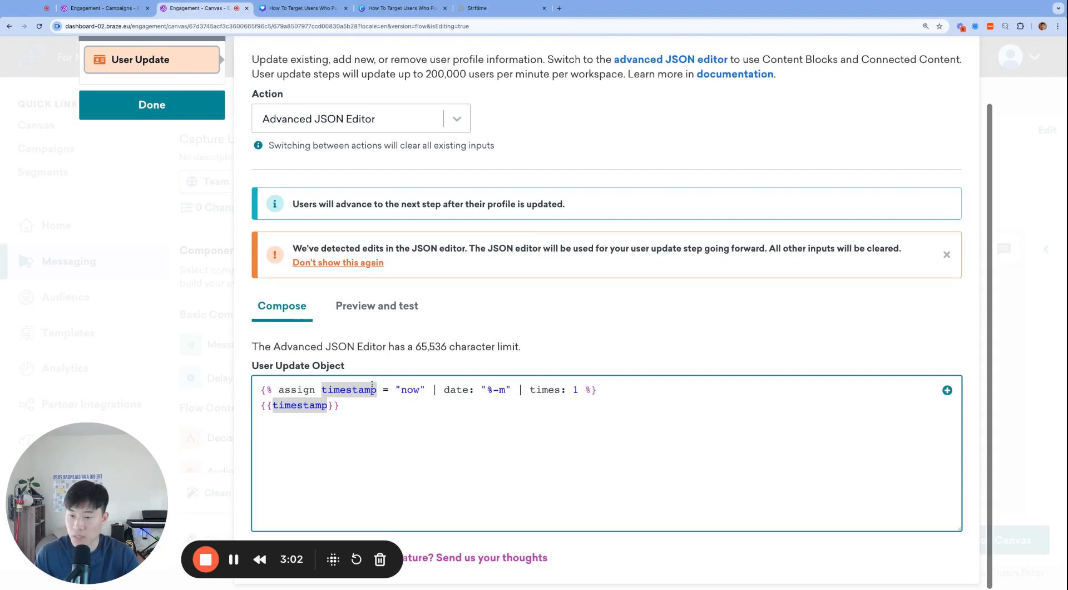
key("super+BackSpace")
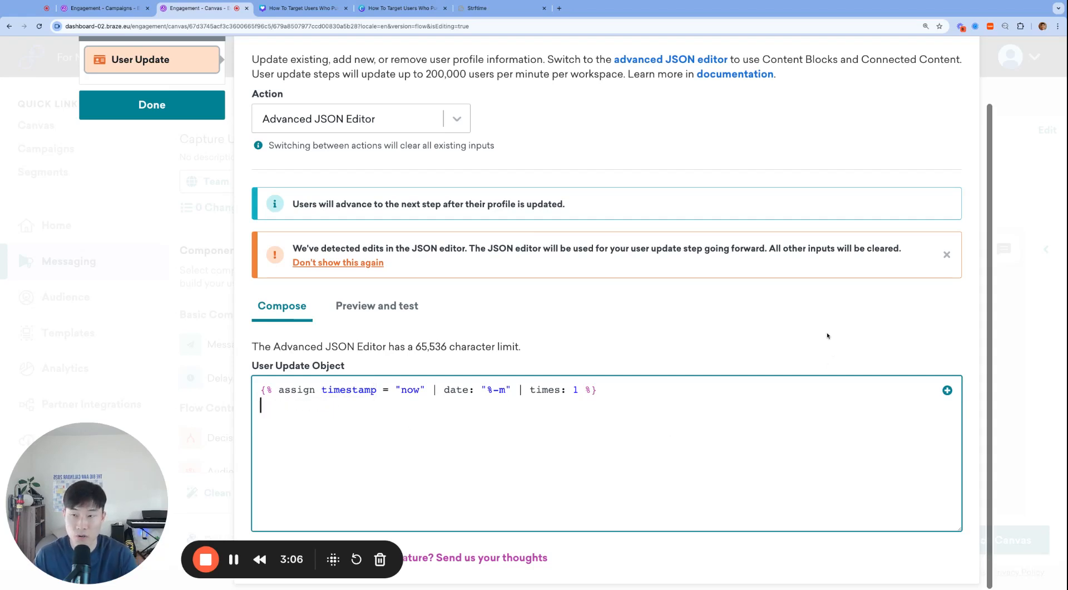
Step: Open the Braze User Update documentation in a new browser tab and copy the shopping_cart example JSON with filled-in values
key("super+t")
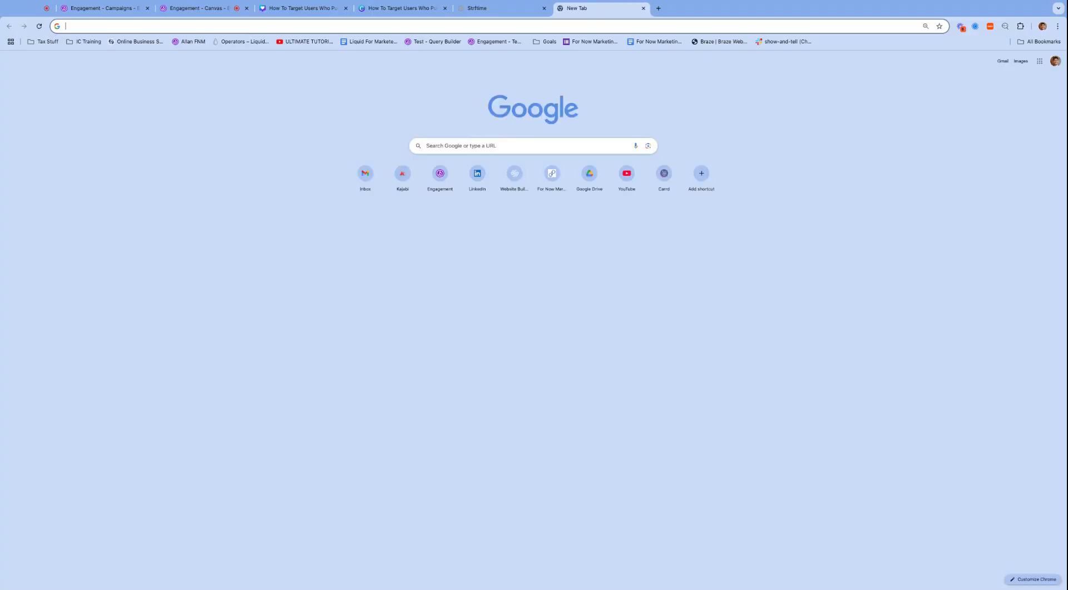
type("user update")
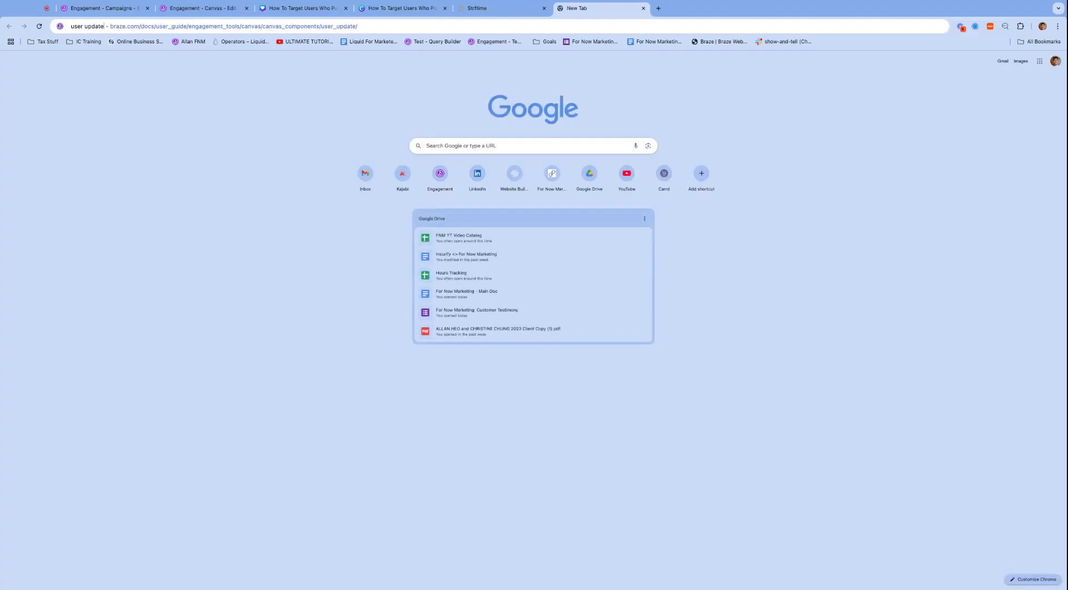
key("Return")
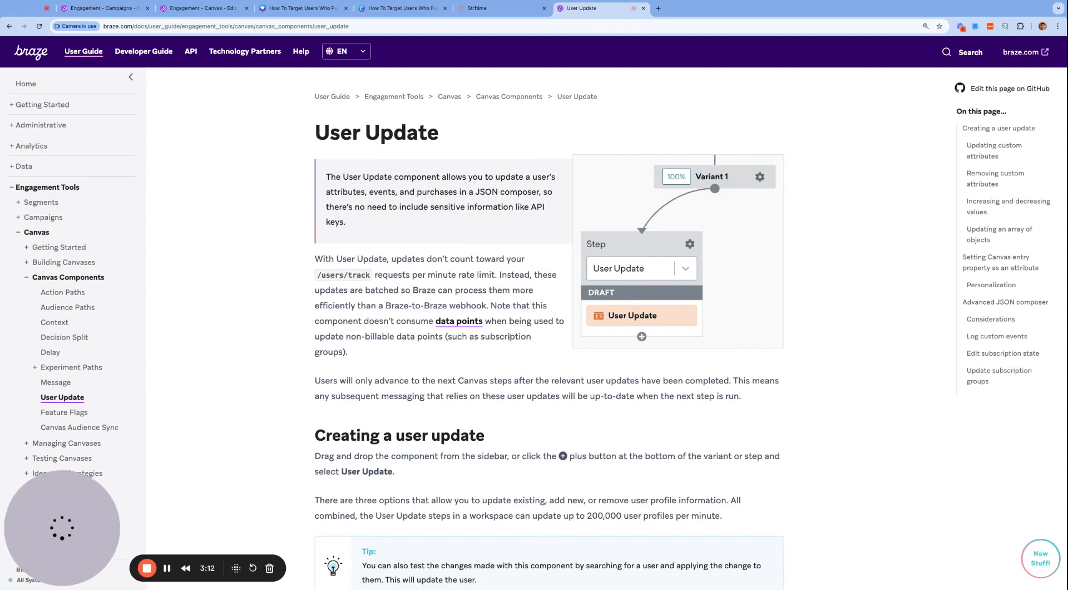
scroll(446, 334, "down", 20)
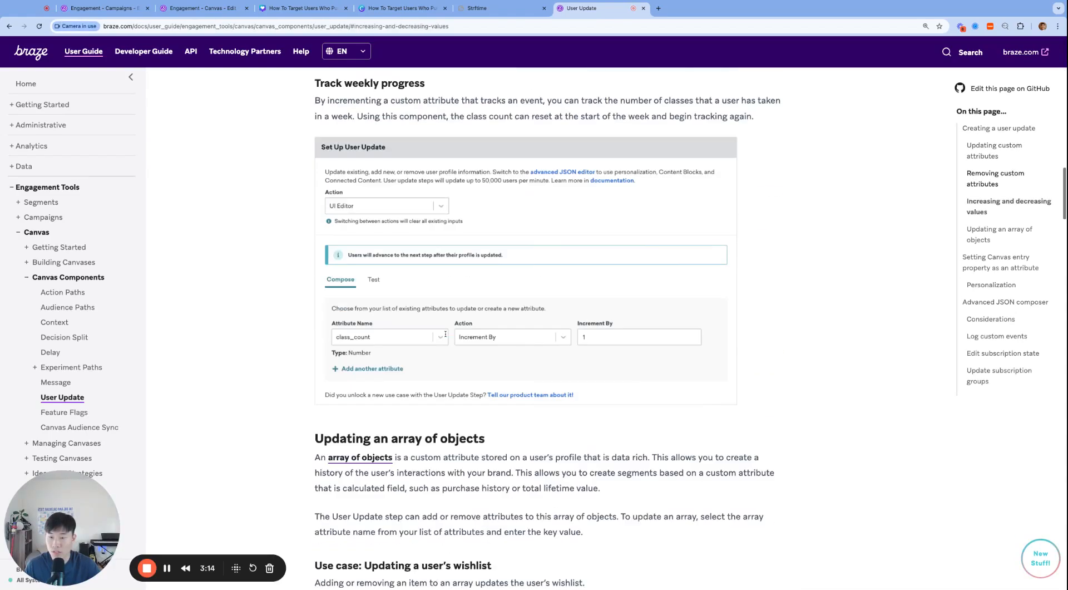
scroll(397, 228, "down", 10)
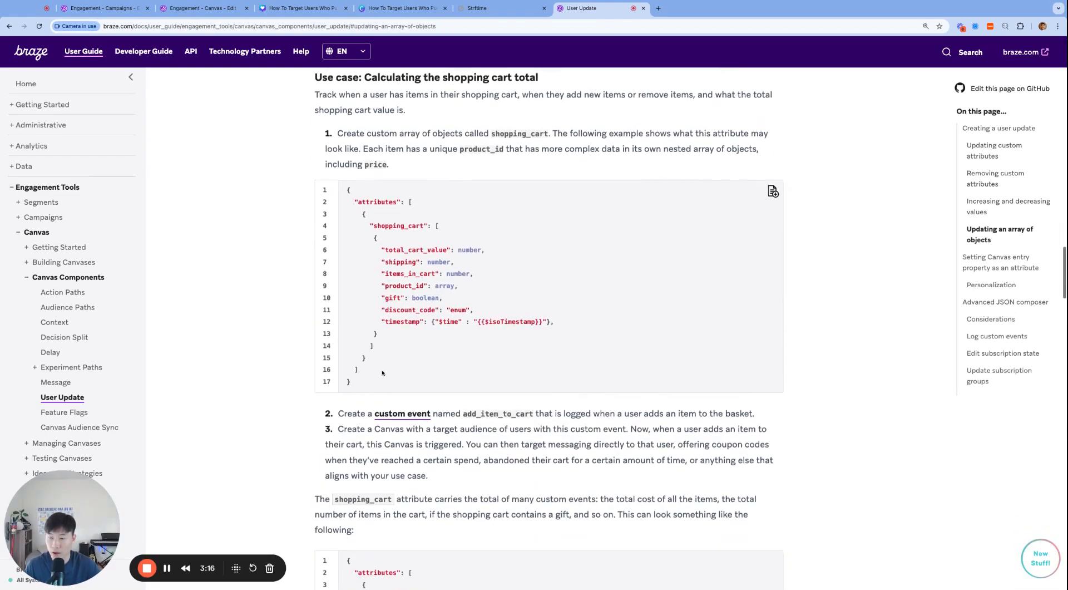
scroll(689, 231, "down", 5)
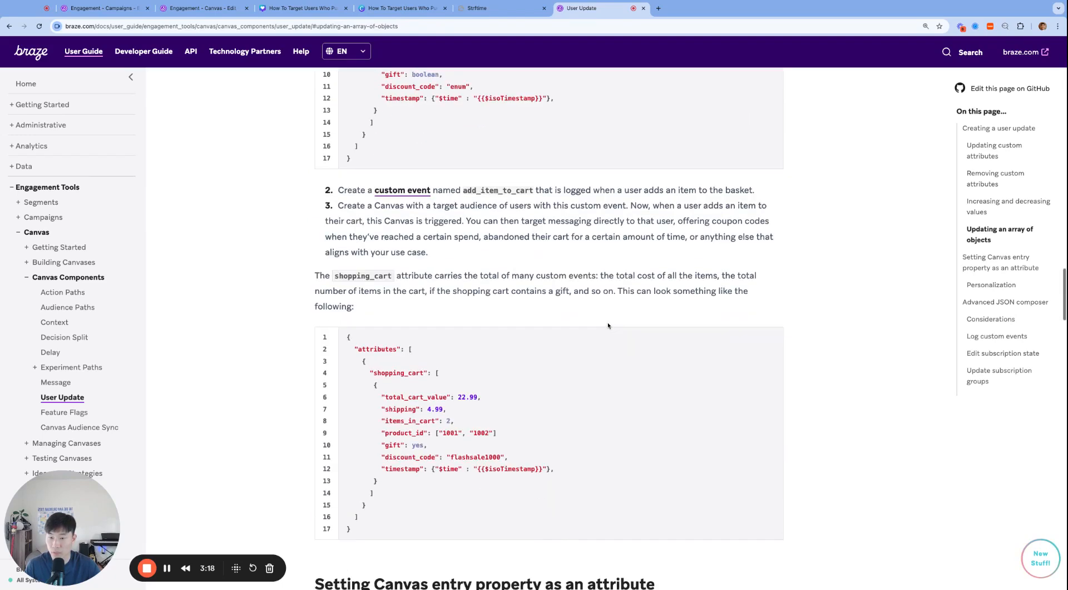
left_click_drag(348, 287, 352, 480)
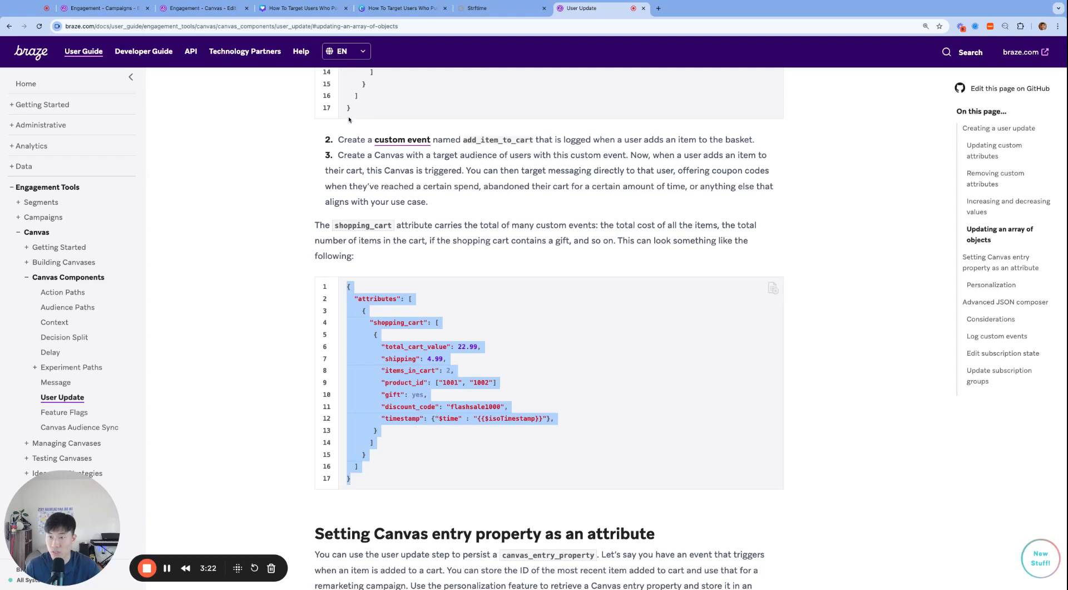
Step: Back in the canvas, paste the example JSON below the timestamp assignment and enlarge the user update object editor
left_click(209, 8)
key("ctrl+v")
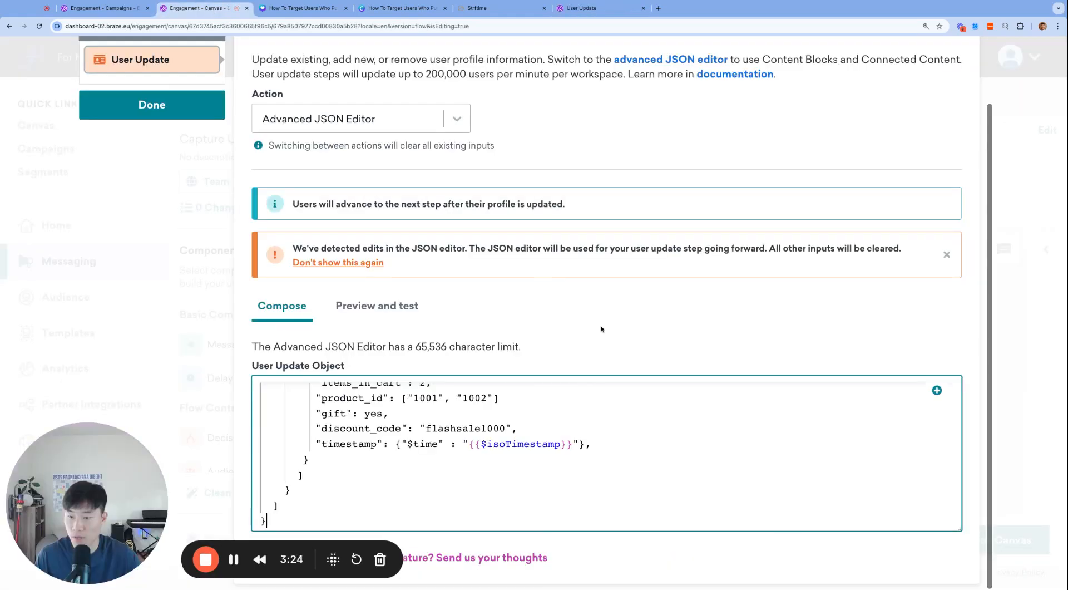
left_click_drag(960, 529, 960, 589)
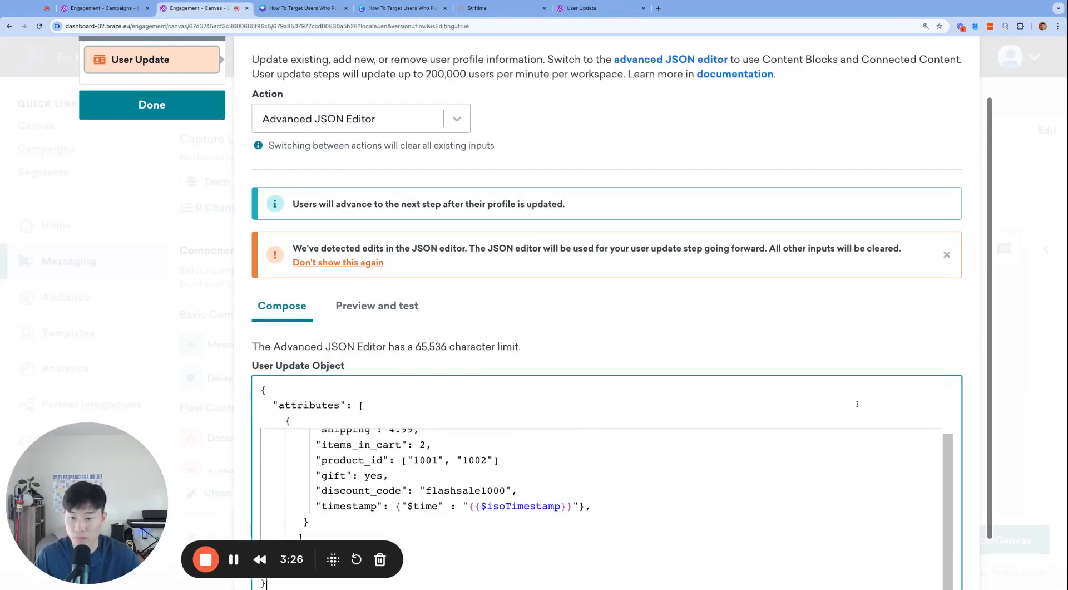
scroll(834, 354, "down", 2)
left_click_drag(960, 528, 960, 589)
scroll(785, 296, "down", 2)
Step: Select the shopping_cart attribute name in the pasted JSON
left_click(548, 290)
left_click(519, 339)
left_click(438, 301)
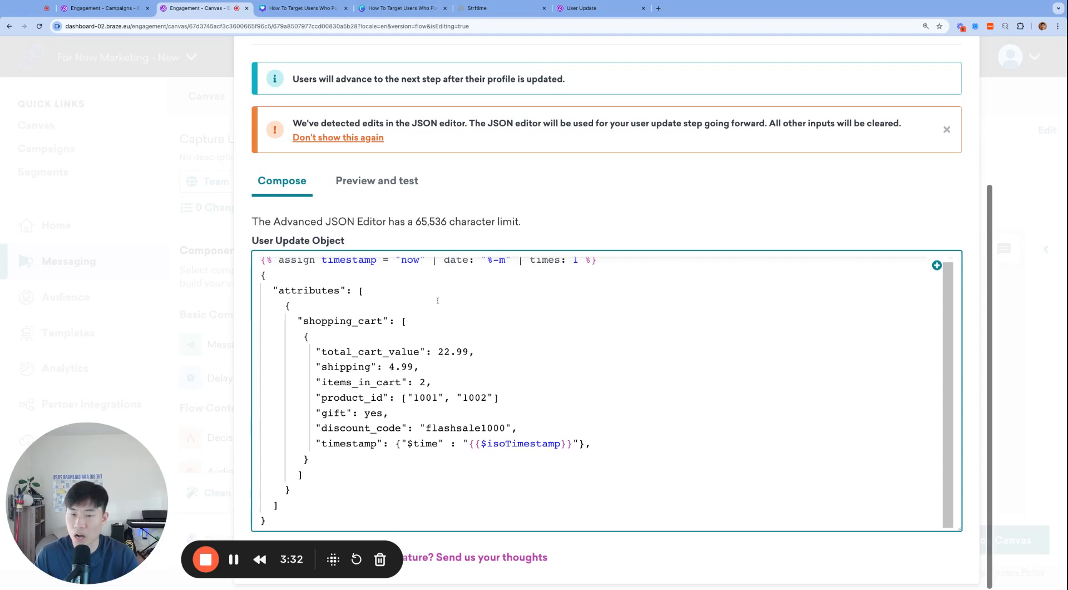
key("Down")
key("Right")
key("Right")
key("Up")
key("Up")
key("Up")
key("Up")
key("Down")
key("Down")
key("Down")
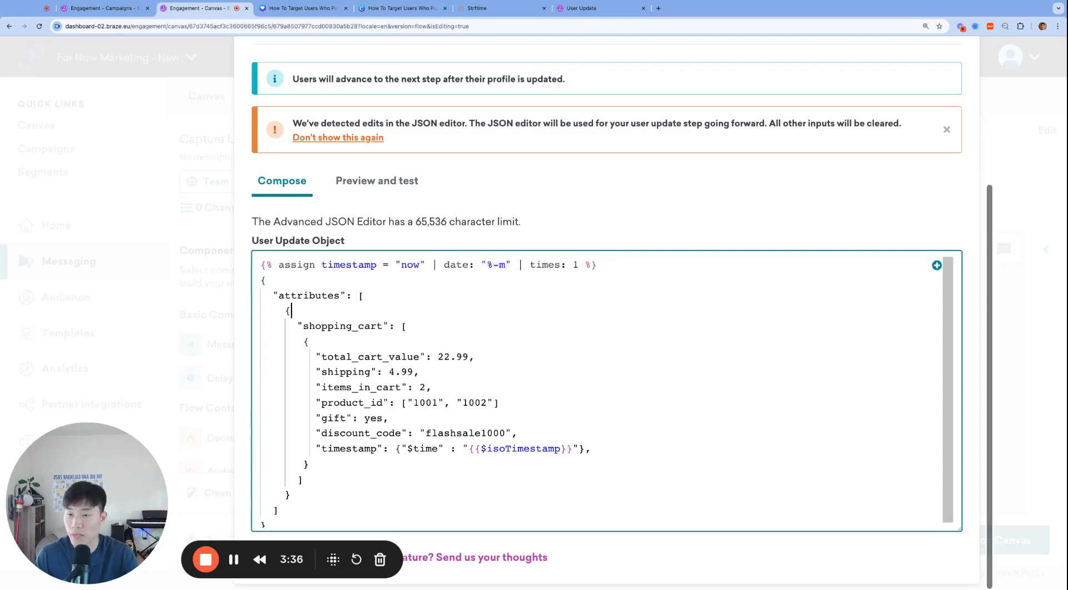
key("Down")
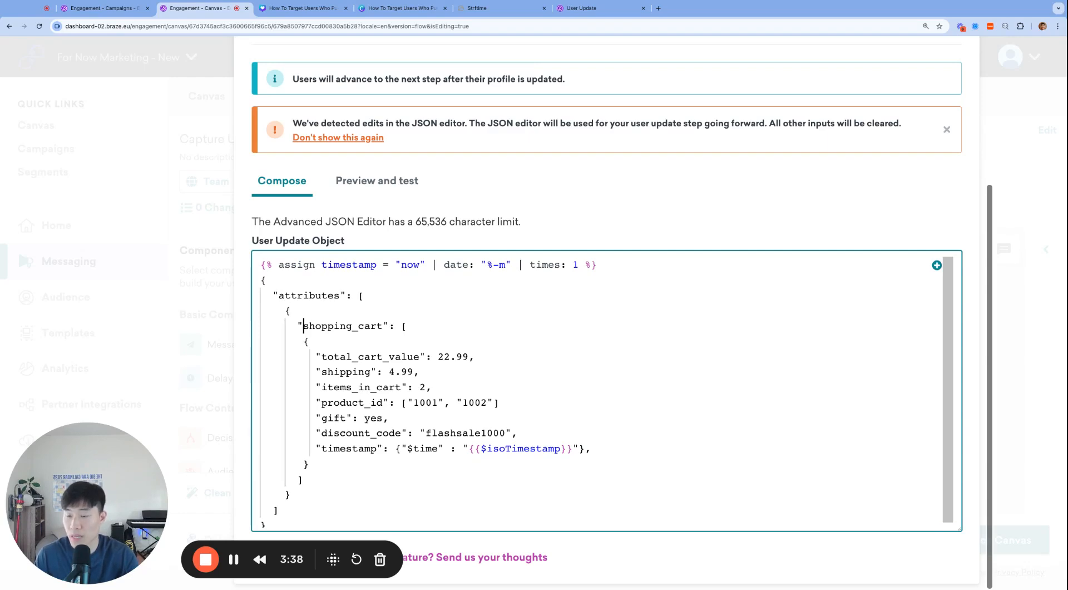
key("alt+shift+Right")
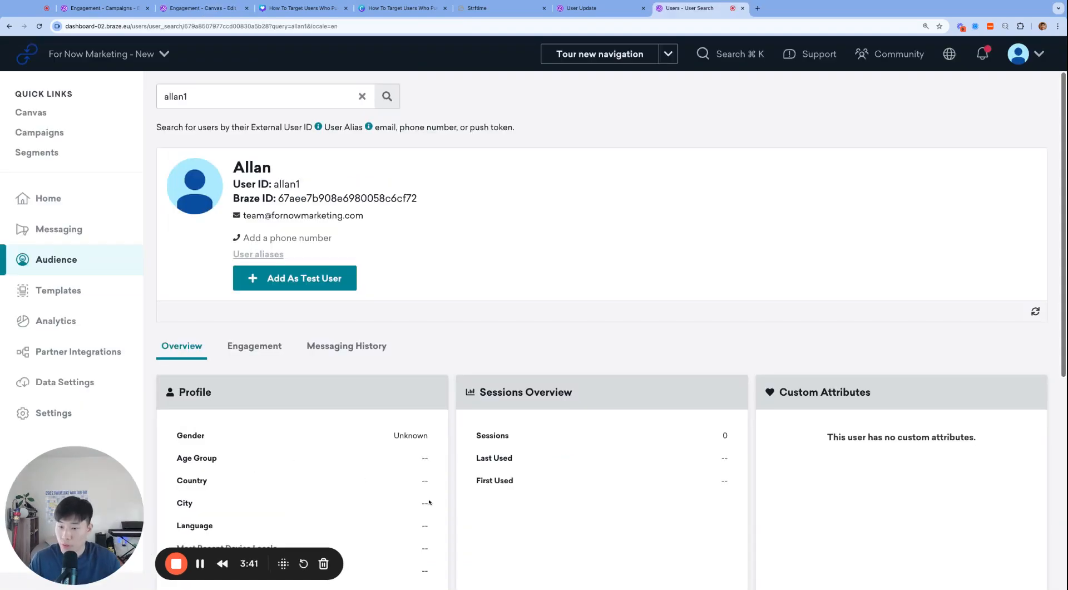
Step: Check the test user's profile for custom attributes and return to the canvas
scroll(653, 454, "down", 3)
scroll(654, 453, "up", 3)
double_click(231, 98)
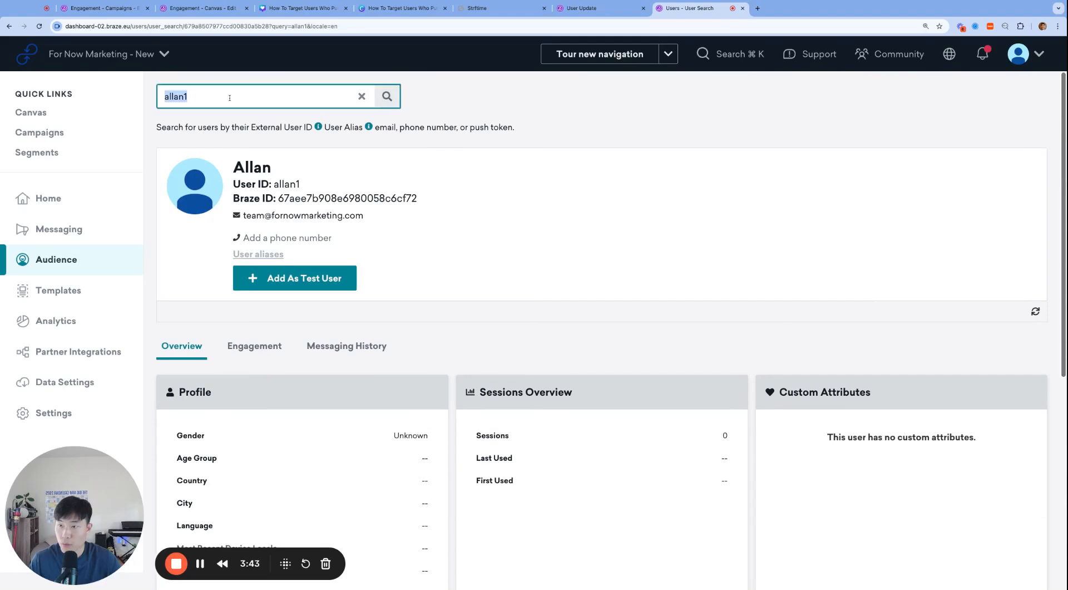
left_click(203, 8)
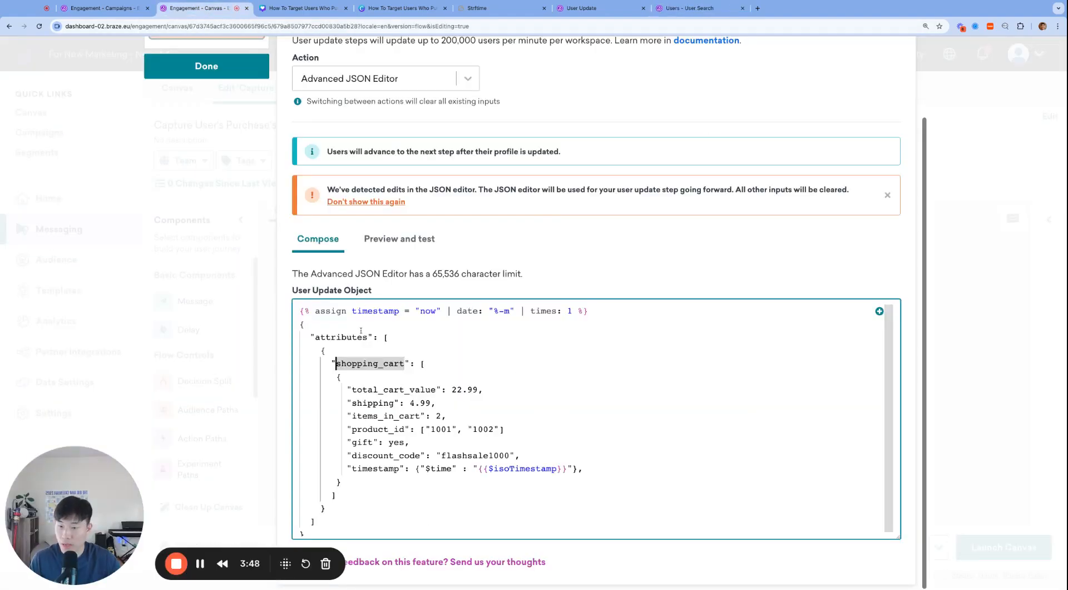
Step: Rename the shopping_cart attribute in the JSON to purchase_trigger_months
left_click(336, 363)
type("purchase_trigger-")
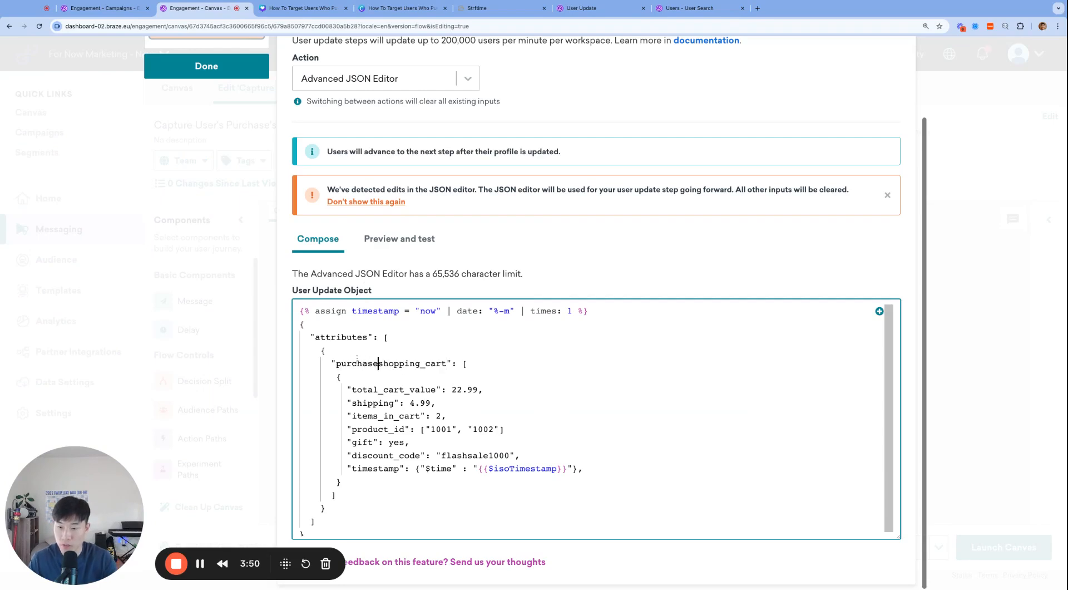
key("BackSpace")
type("_trigger_months")
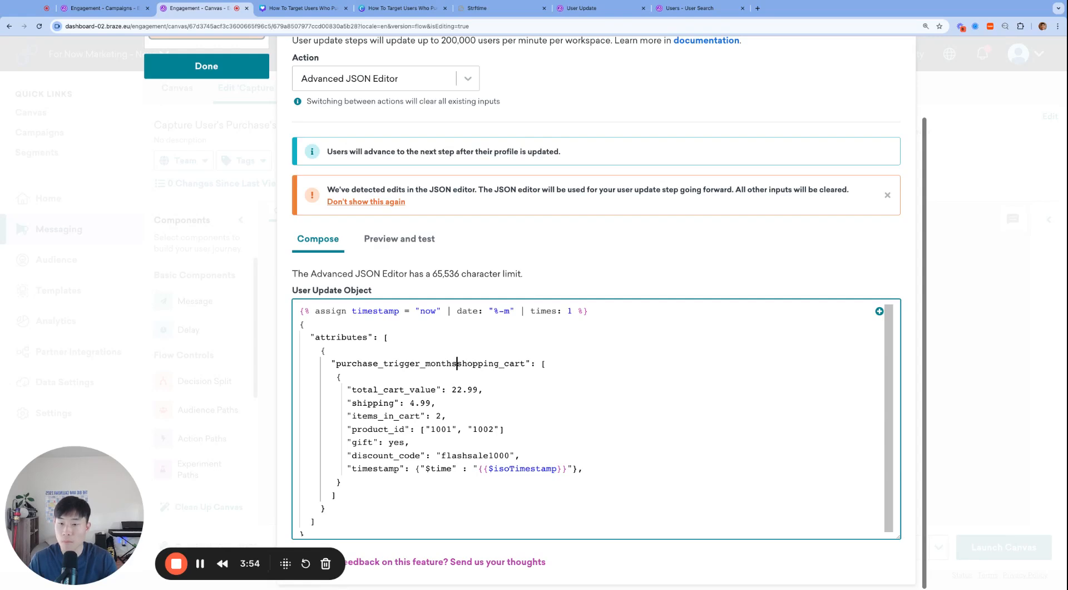
key("shift+alt+Right")
key("BackSpace")
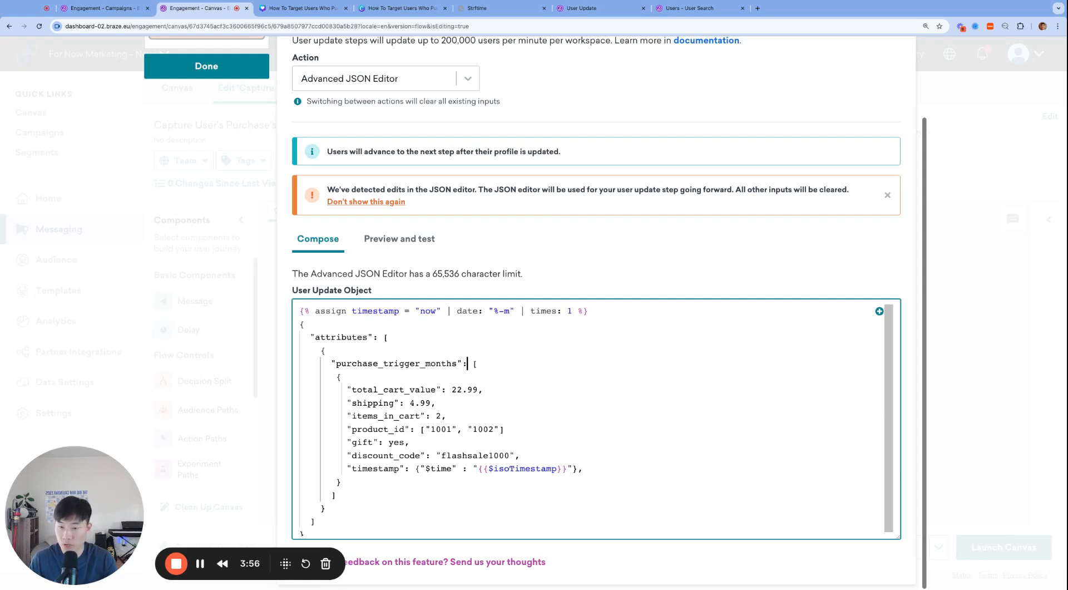
Step: Open Braze's Track Users API documentation in a new tab and go to the User Attributes Object's body example
left_click_drag(336, 377, 336, 441)
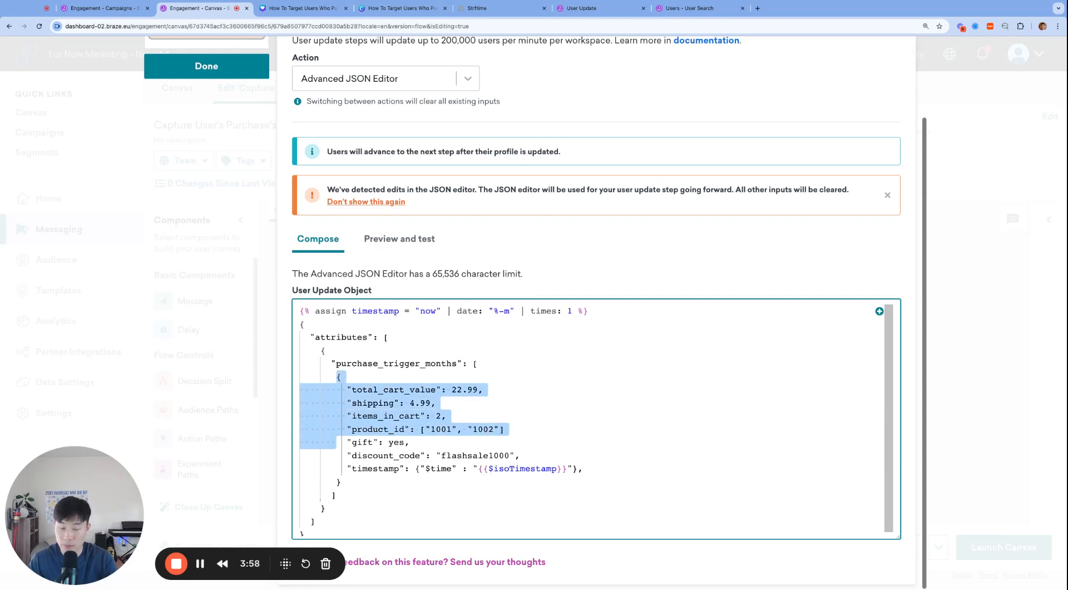
key("super+t")
type("b")
key("Tab")
type("track")
key("Down")
key("Return")
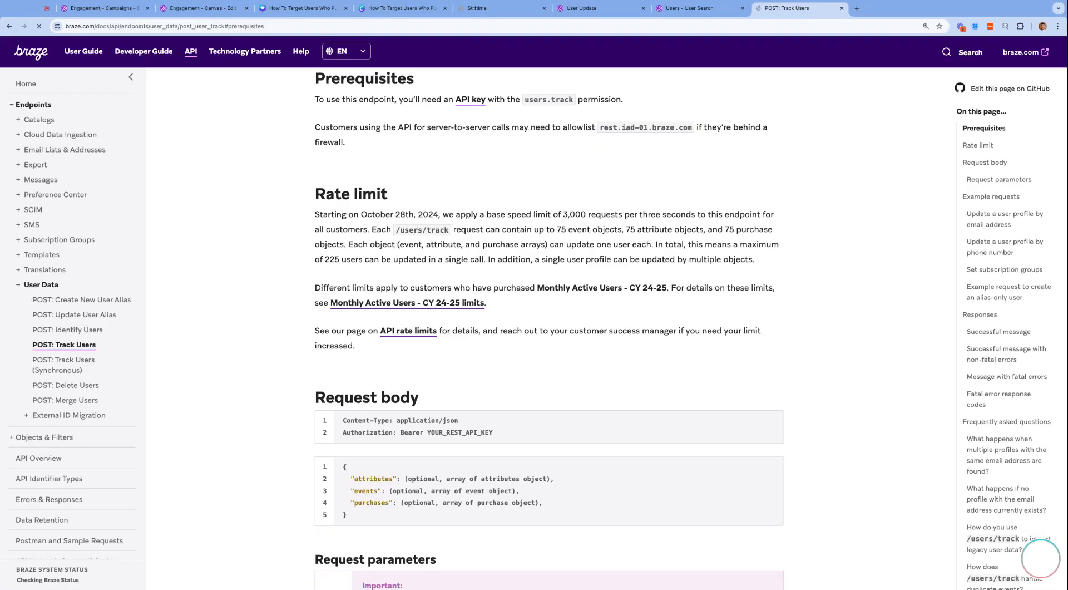
scroll(645, 352, "down", 5)
left_click(645, 352)
scroll(561, 391, "down", 3)
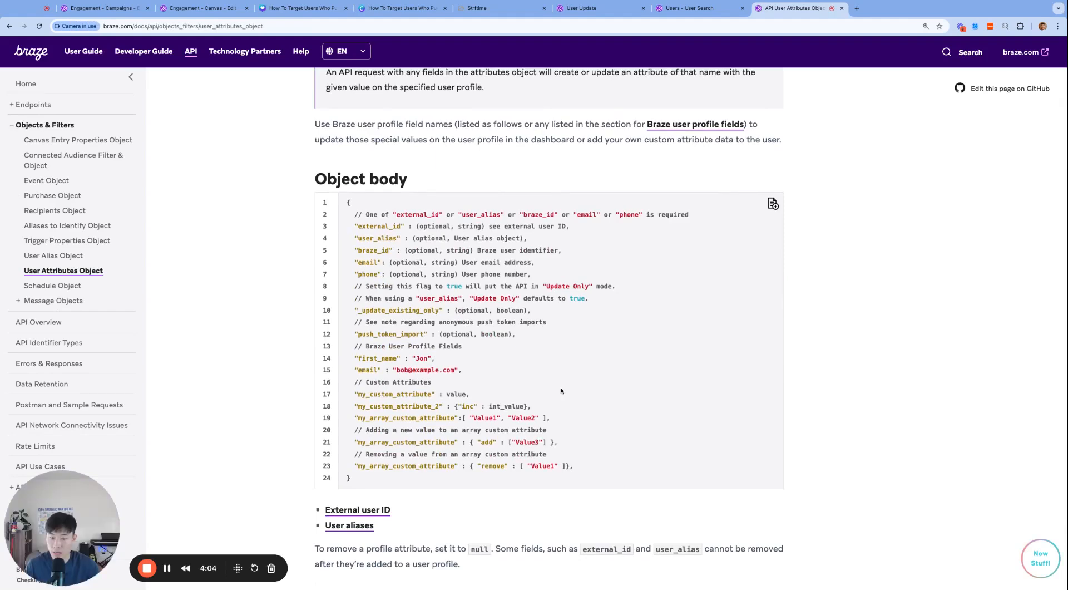
key("super+equal")
scroll(419, 373, "down", 3)
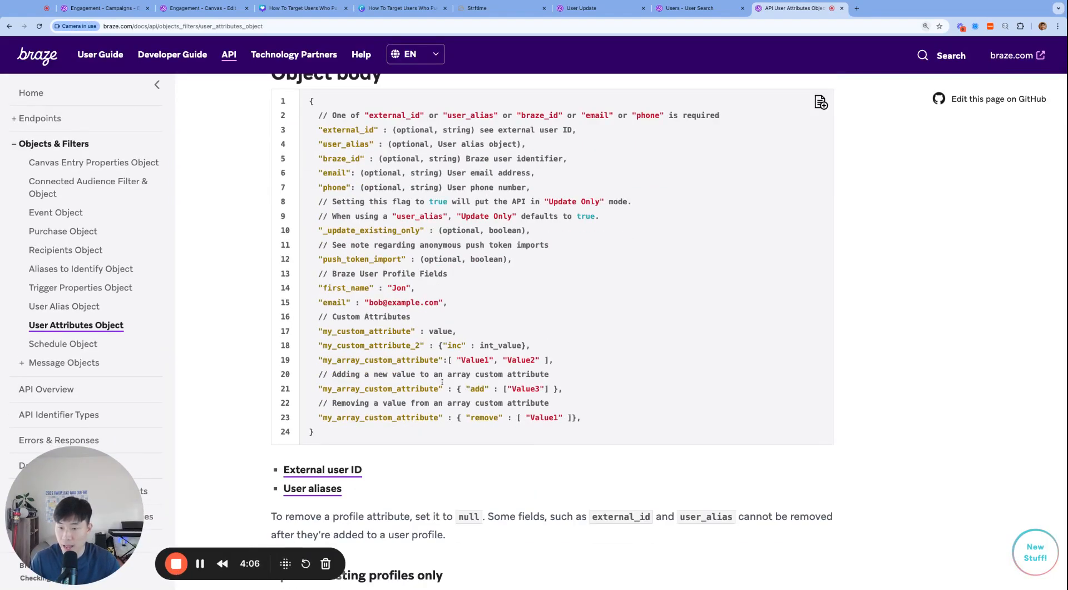
Step: Copy the "my_array_custom_attribute" add example line and paste it into the canvas JSON after the opening bracket of purchase_trigger_months
left_click_drag(574, 394, 322, 390)
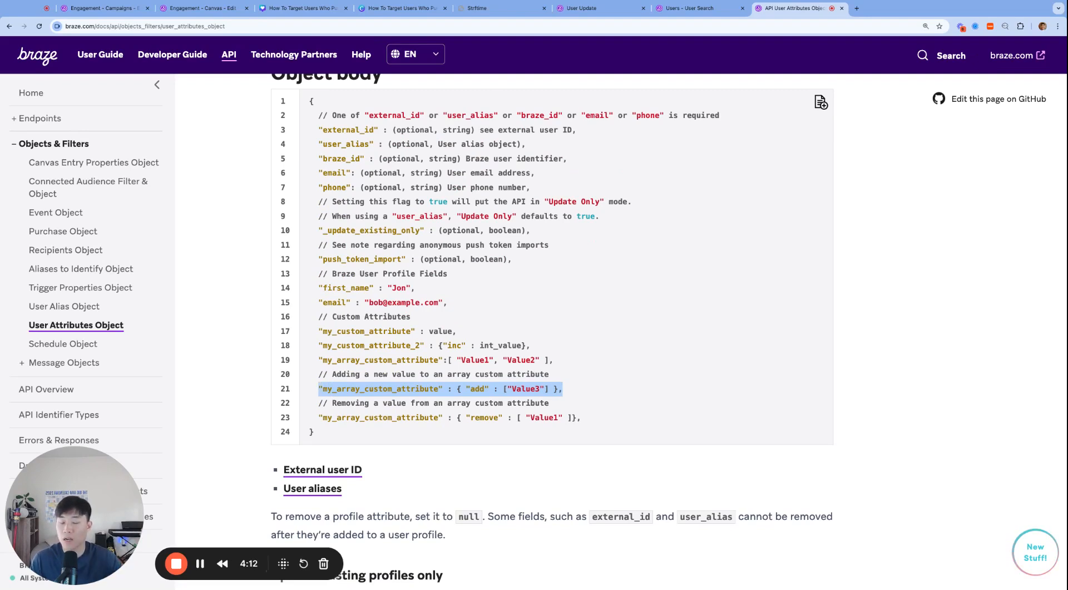
left_click(217, 8)
left_click(473, 397)
left_click(506, 366)
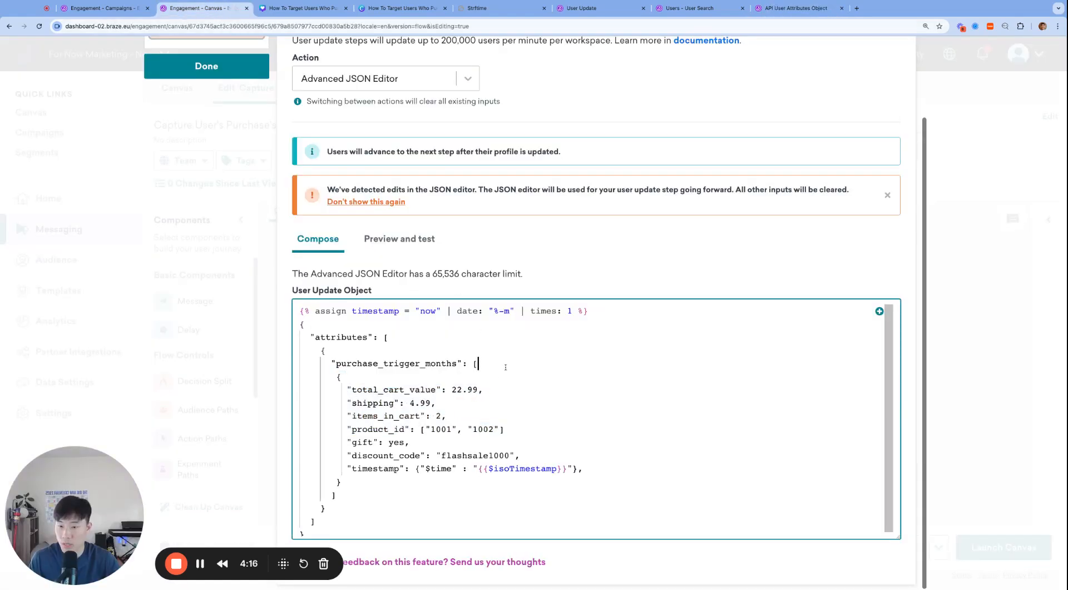
type("\"my_array_custom_attribute\" : { \"add\" : [\"Value3\"] },")
Step: Trim the pasted snippet to { "add" : ["Value3"] } by removing the sample attribute name, its colon, the extra opening bracket and the trailing comma
left_click(481, 363)
key("alt+shift+Right")
key("shift+Right")
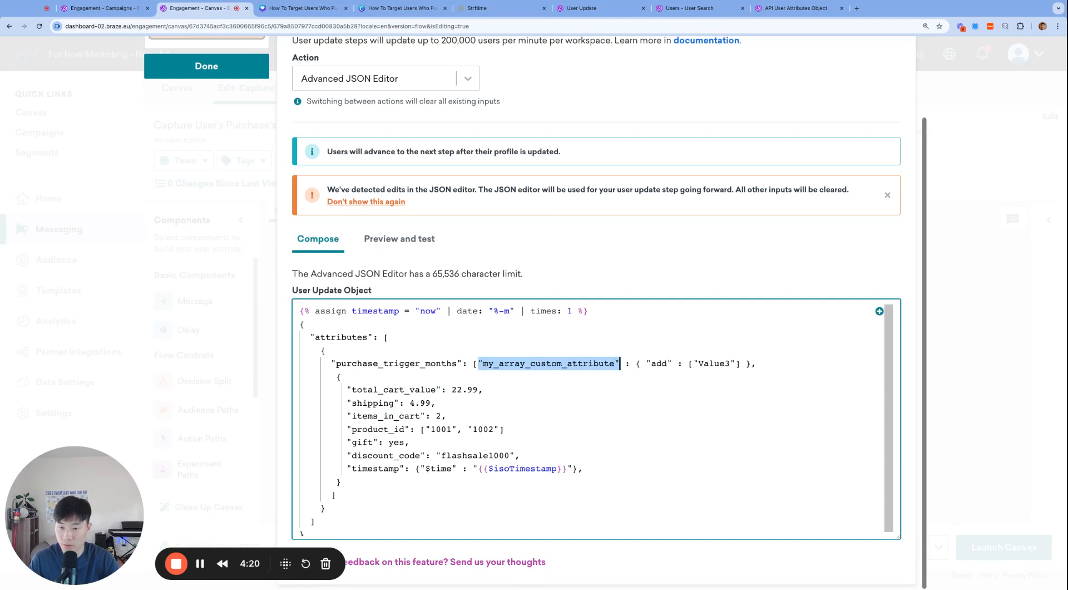
key("BackSpace")
key("Delete")
key("Delete")
key("Delete")
key("BackSpace")
key("Right")
key("alt+Right")
key("alt+Right")
key("alt+Right")
key("alt+Right")
key("alt+Right")
key("alt+Right")
key("BackSpace")
Step: Delete the leftover shopping cart object, its closing bracket and the blank line beneath purchase_trigger_months
key("Down")
key("Left")
key("shift+Down")
key("shift+Down")
key("shift+Down")
key("shift+Down")
key("shift+Down")
key("shift+Down")
key("shift+Down")
key("shift+Down")
key("shift+Right")
key("BackSpace")
key("BackSpace")
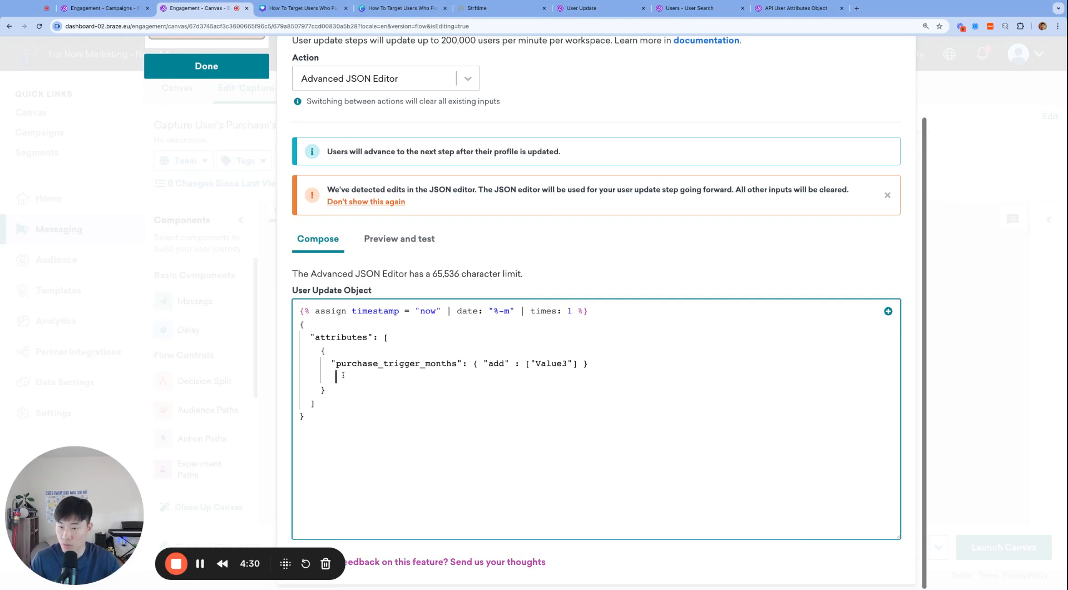
key("BackSpace")
double_click(441, 363)
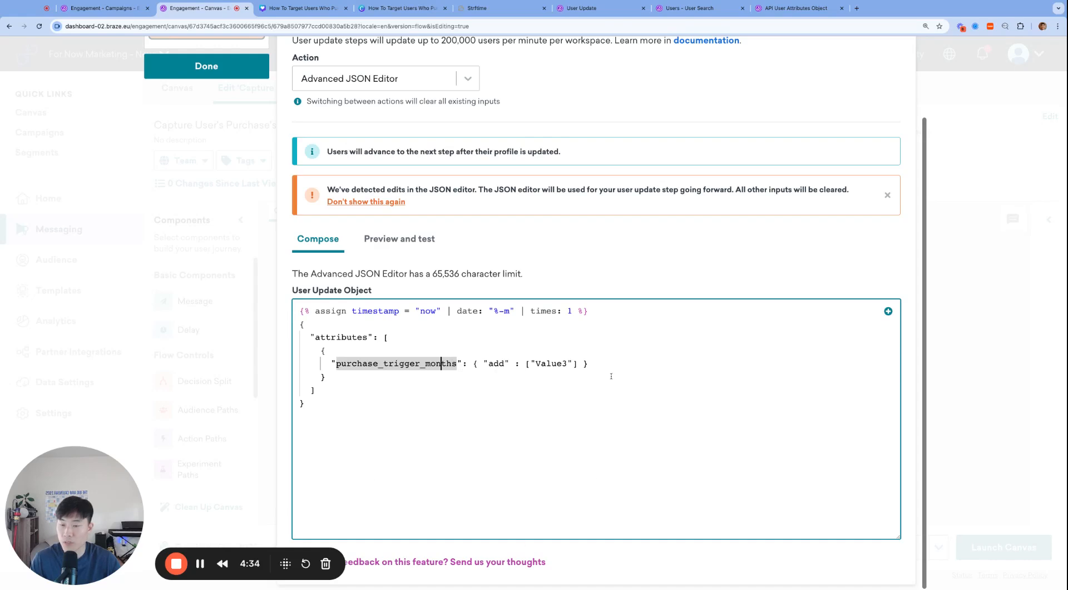
double_click(497, 364)
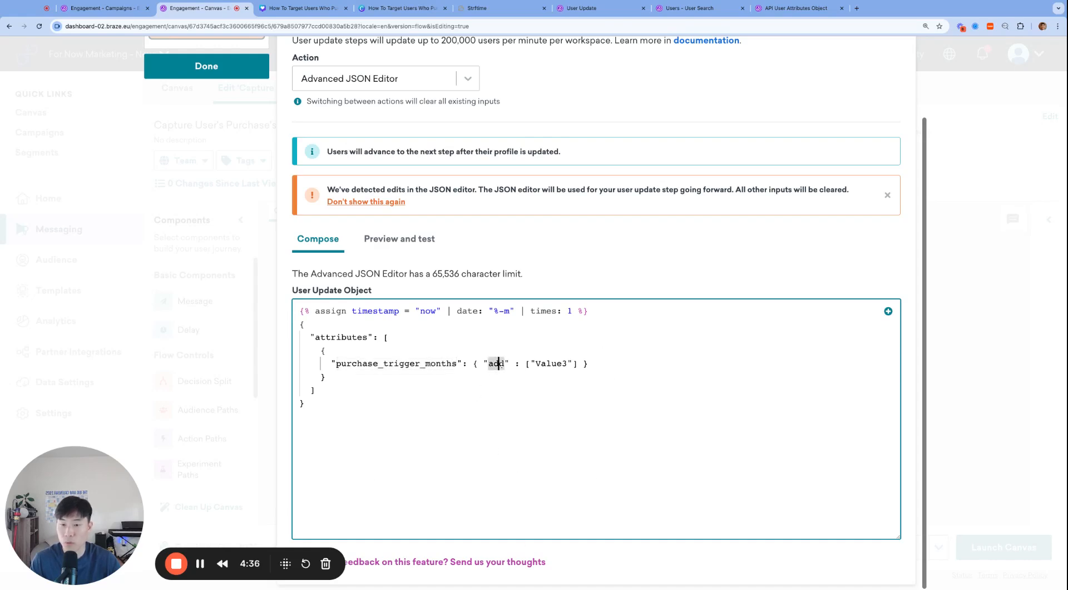
double_click(543, 363)
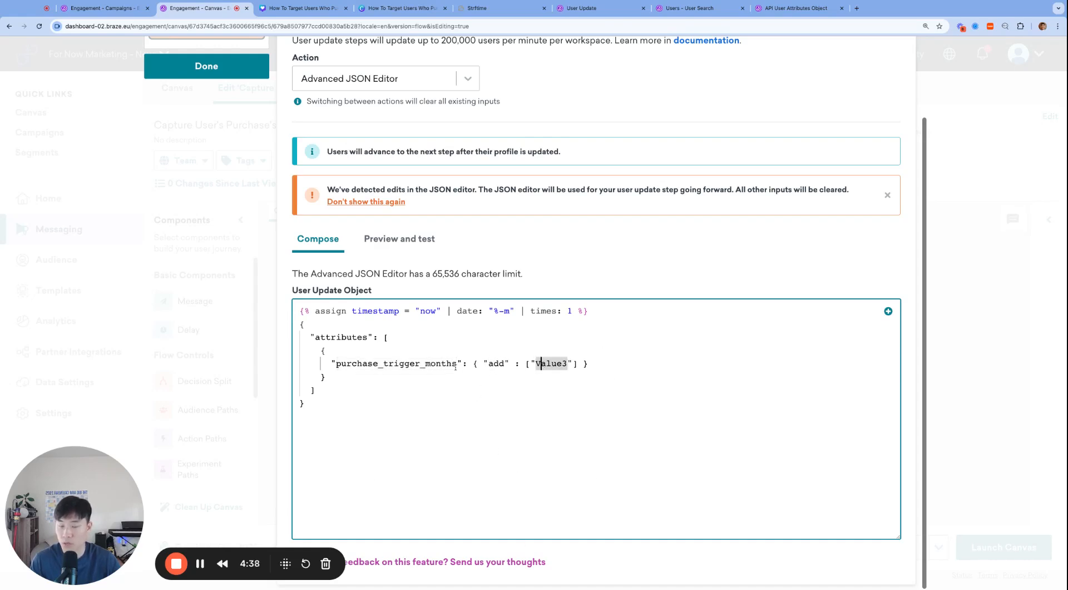
Step: Replace "Value3" and its quotation marks in the purchase_trigger_months add array with {{timestamp}}
key("Left")
key("Left")
key("Left")
key("Left")
type("{{timestamp}")
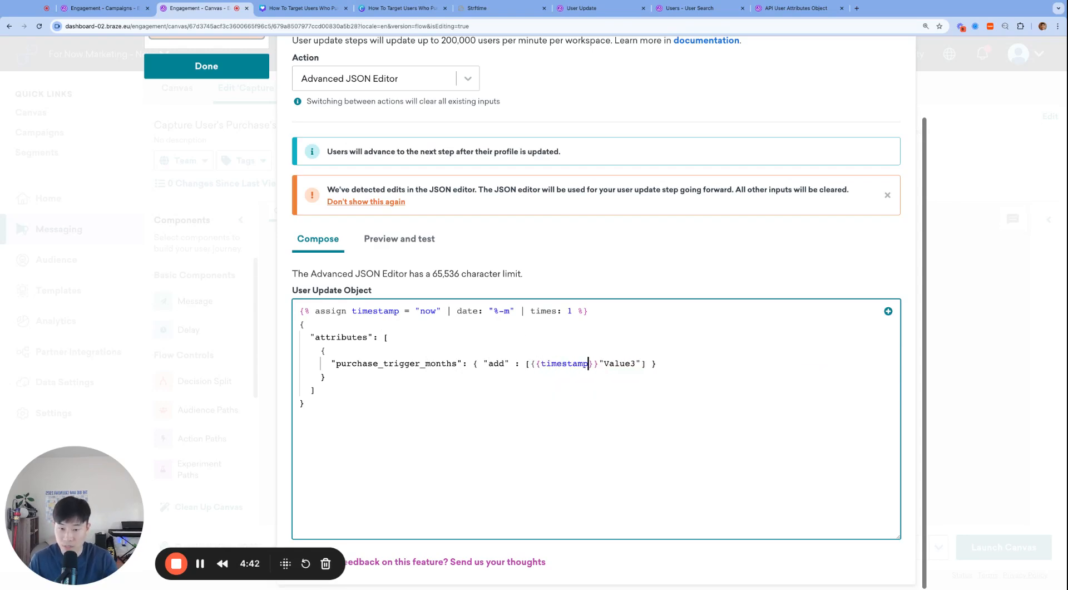
key("Right")
key("shift+Right")
key("shift+Right")
key("shift+Right")
key("shift+Right")
key("shift+Right")
key("shift+Right")
key("shift+Right")
key("shift+Right")
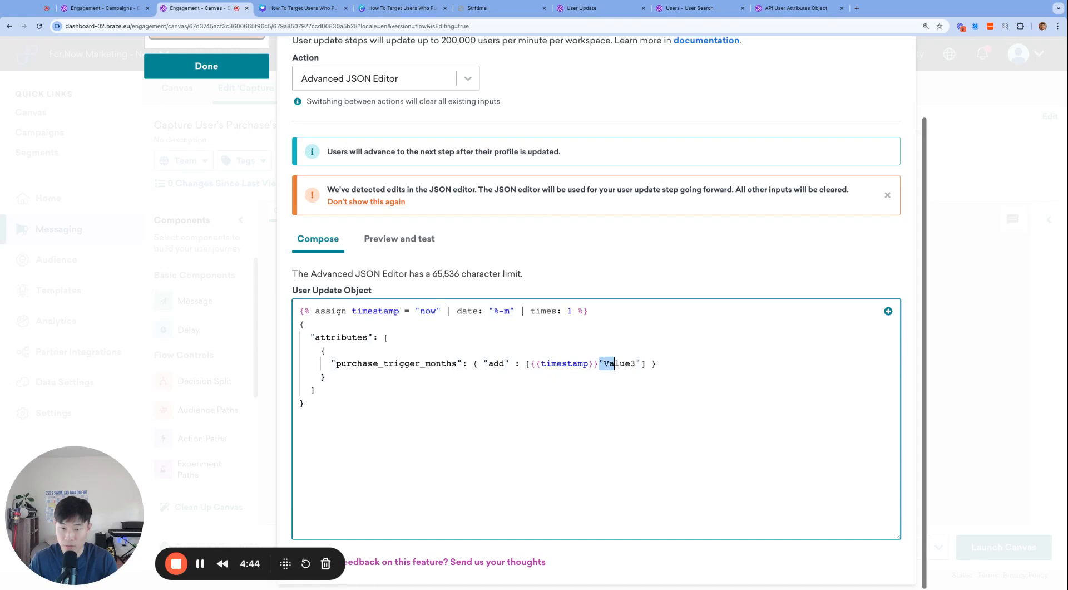
key("BackSpace")
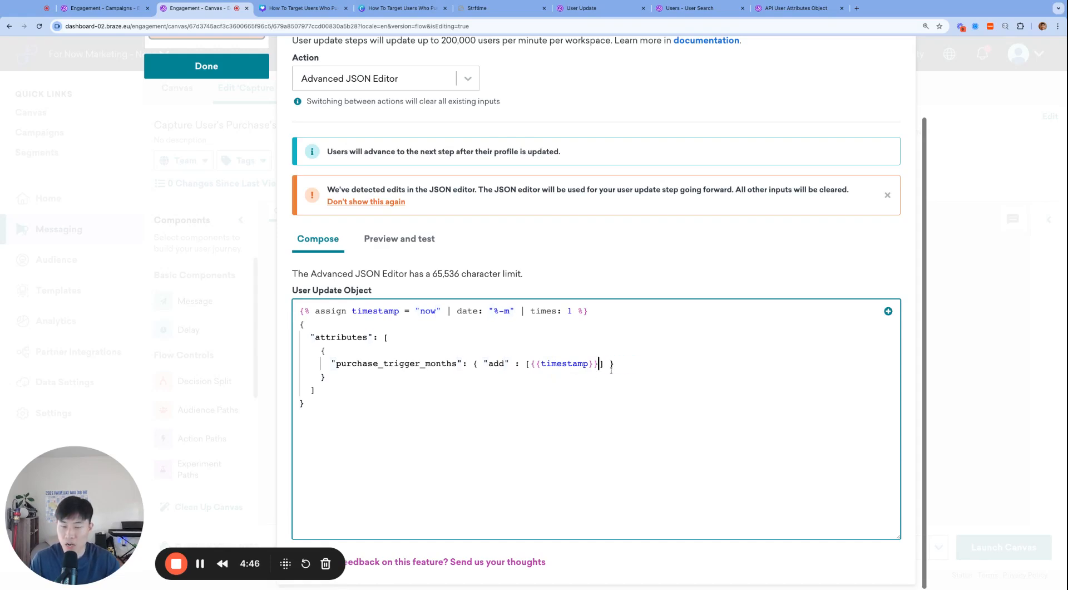
left_click(394, 310)
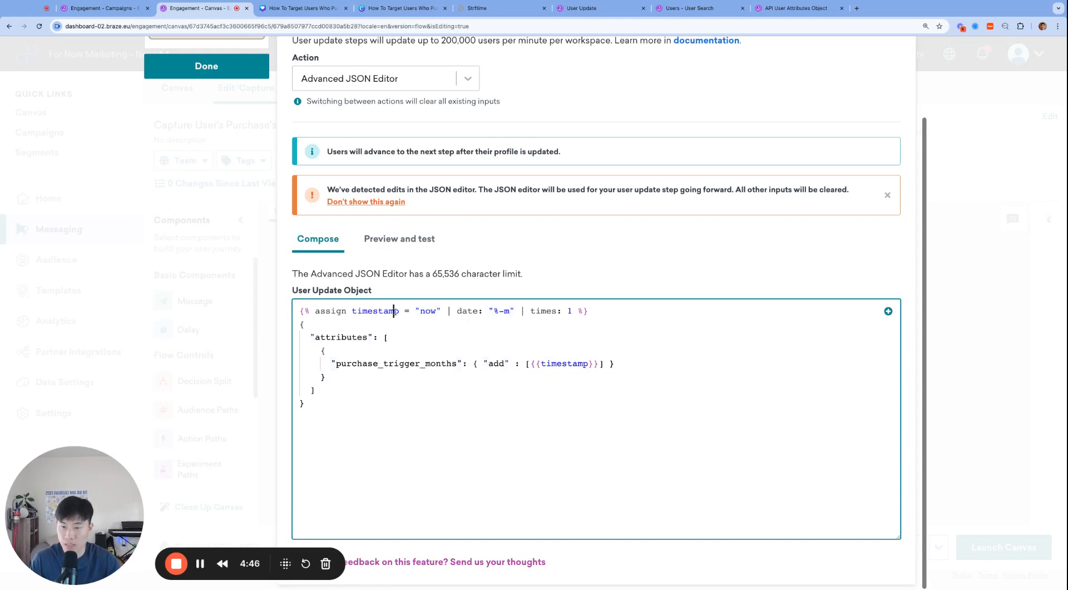
left_click(531, 311)
left_click_drag(530, 310, 578, 312)
left_click(570, 332)
left_click_drag(530, 363, 610, 364)
left_click(581, 380)
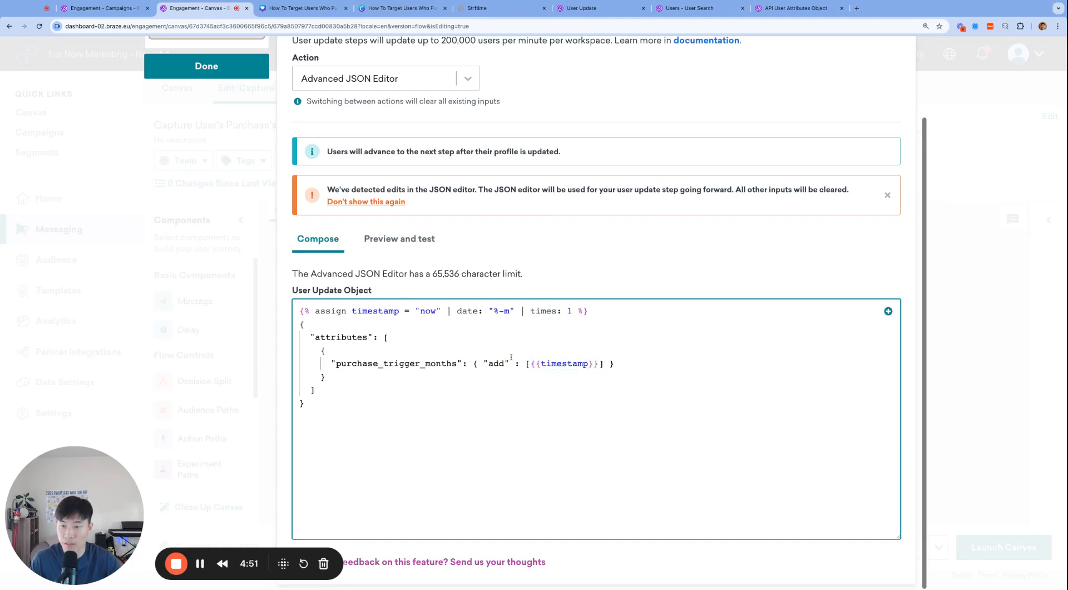
Step: Preview the User Update object for the test user found by user ID and send the test to that user
left_click(409, 245)
left_click(702, 443)
type("allan1")
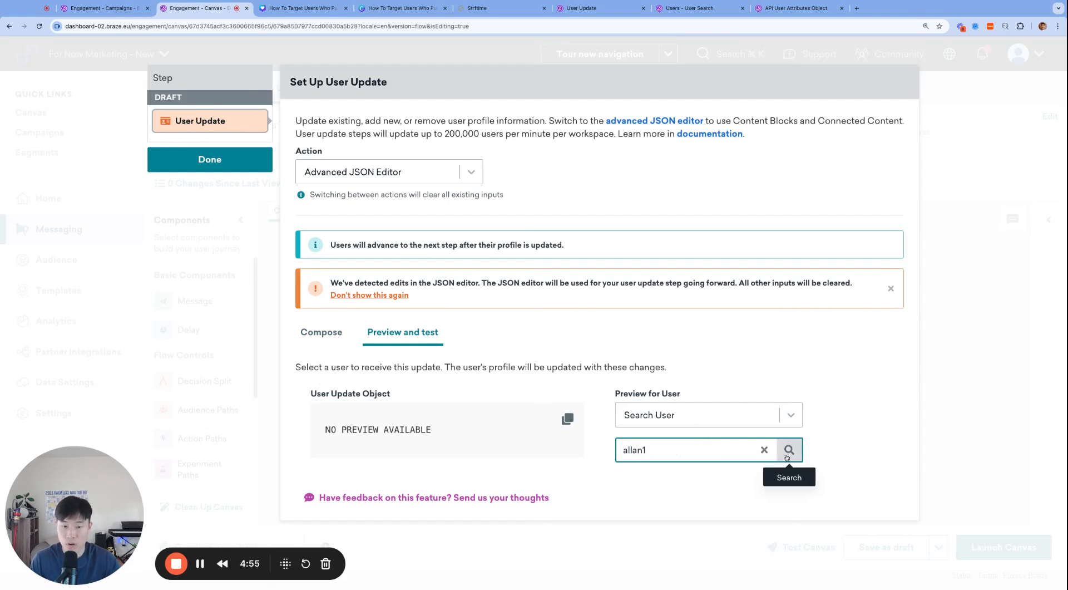
key("Return")
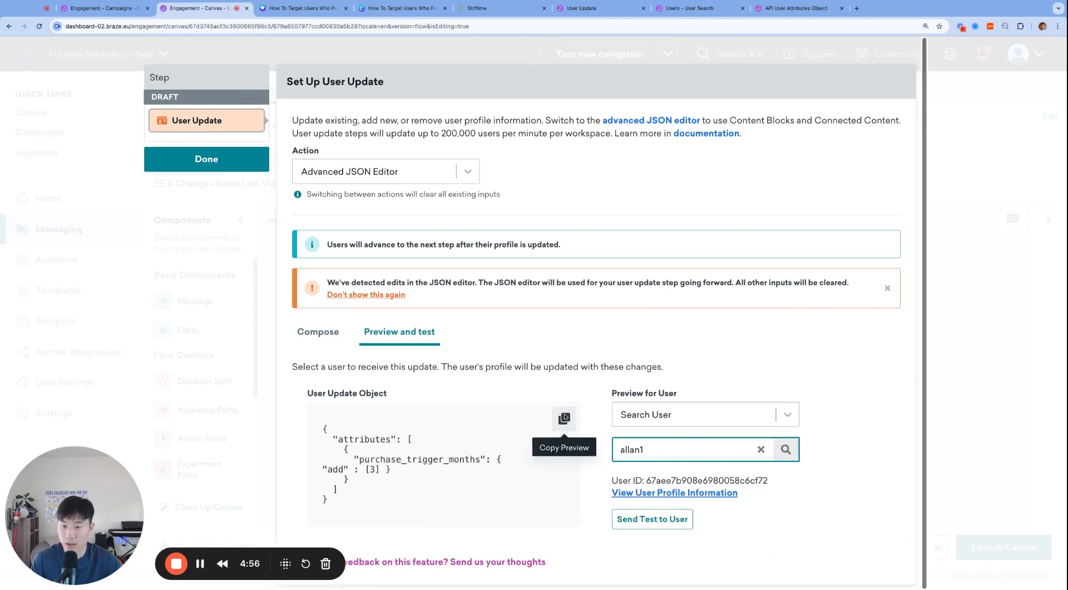
left_click(652, 519)
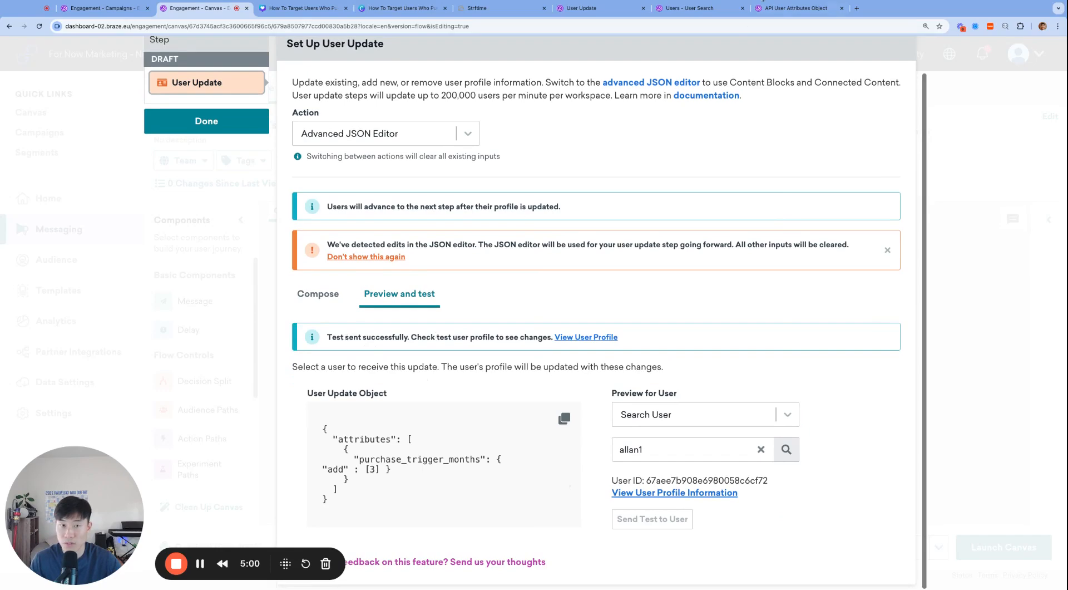
Step: Look up the test user's profile in User Search and check the purchase_trigger_months custom attribute
left_click(687, 8)
scroll(755, 307, "down", 1)
scroll(756, 307, "up", 1)
type("1")
key("Return")
left_click(460, 217)
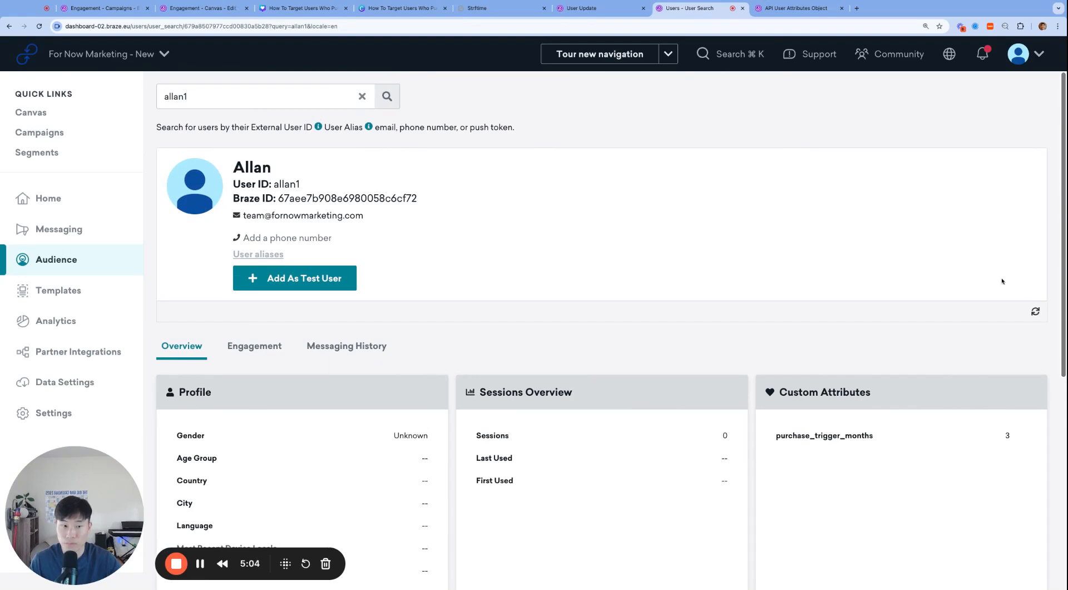
double_click(804, 435)
left_click(961, 430)
Step: Return to the canvas's User Update code, finish the step and launch the canvas
left_click(322, 333)
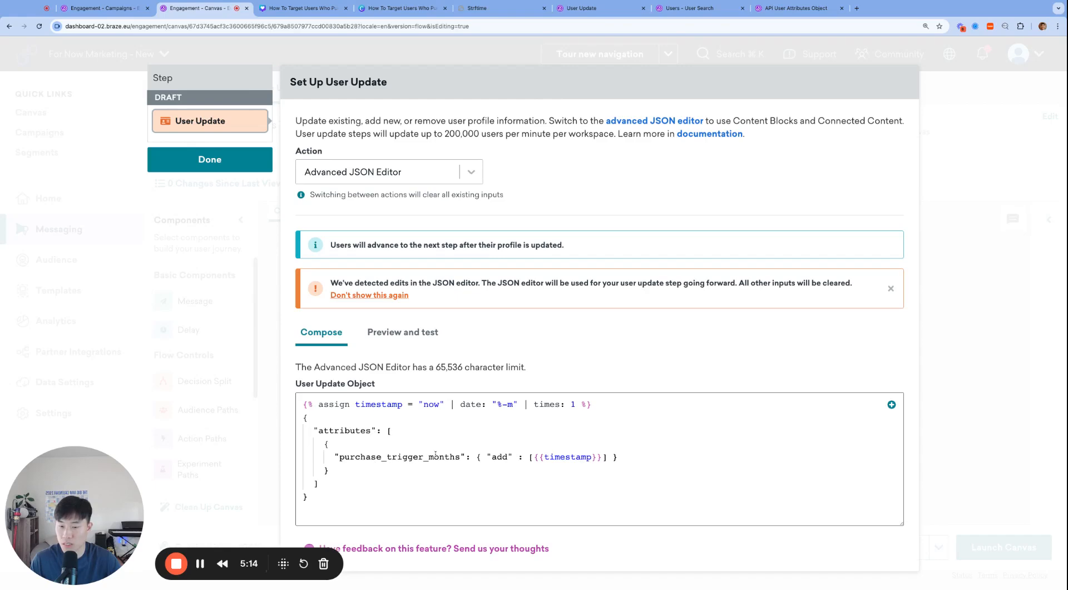
left_click(210, 160)
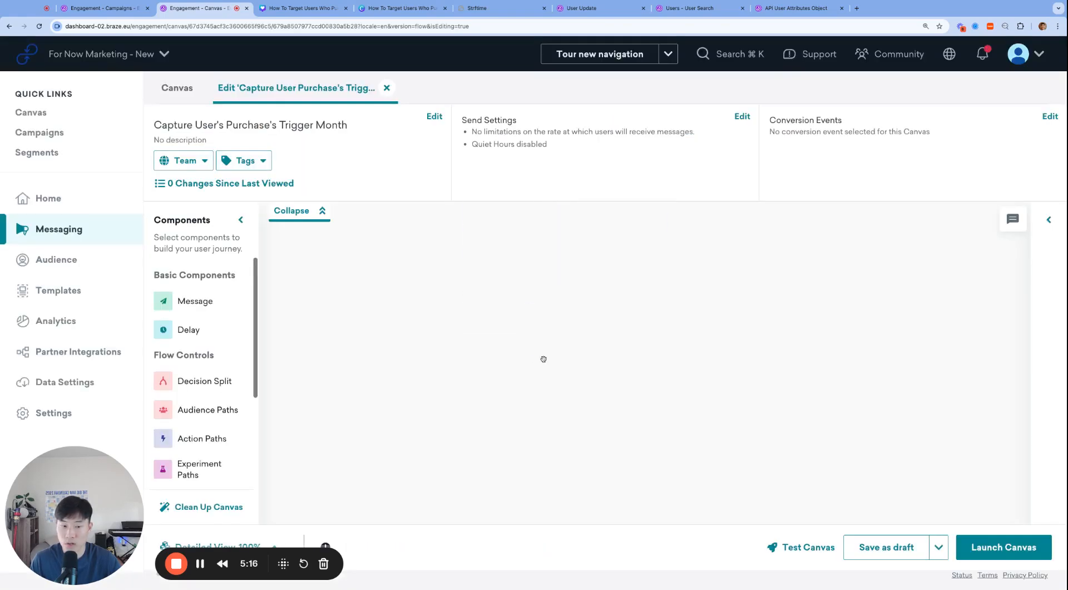
left_click(1016, 548)
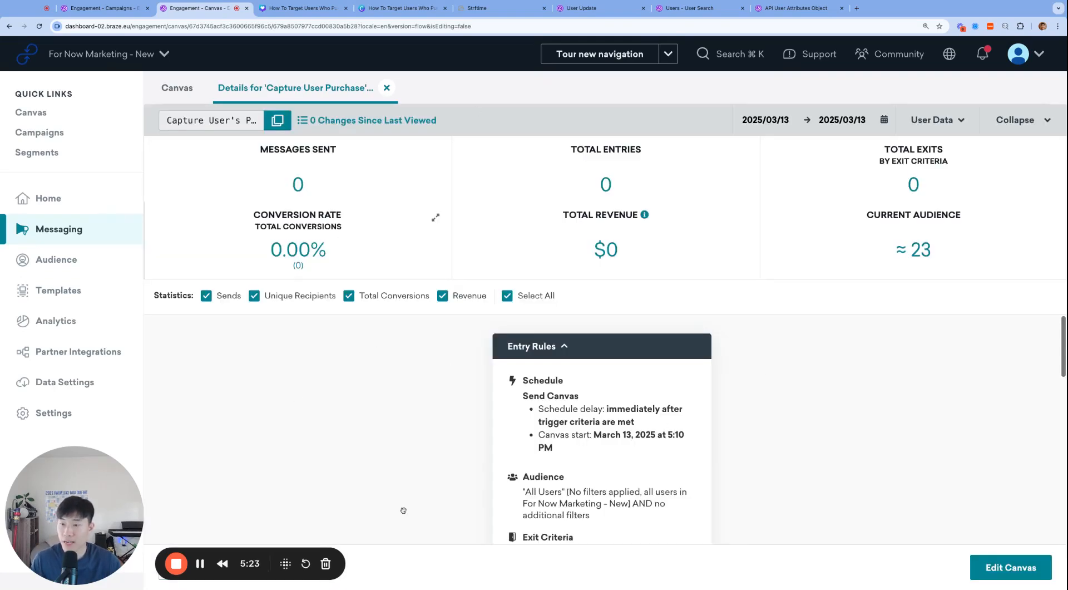
Step: Open the Campaigns page in a new tab and create a new email campaign
mouse_move(132, 236)
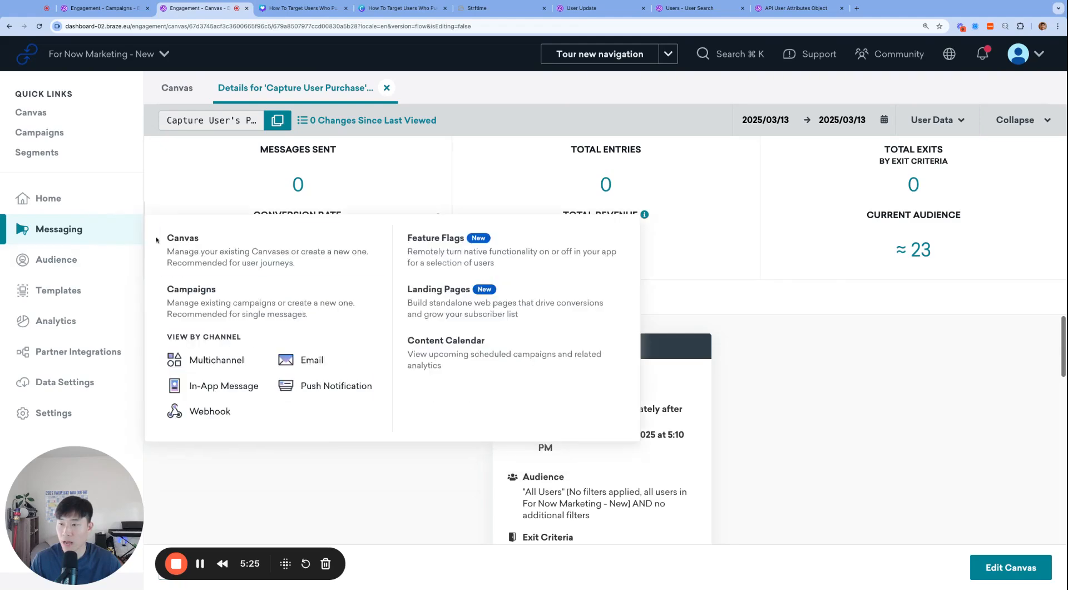
left_click(239, 283, "super")
left_click(304, 8)
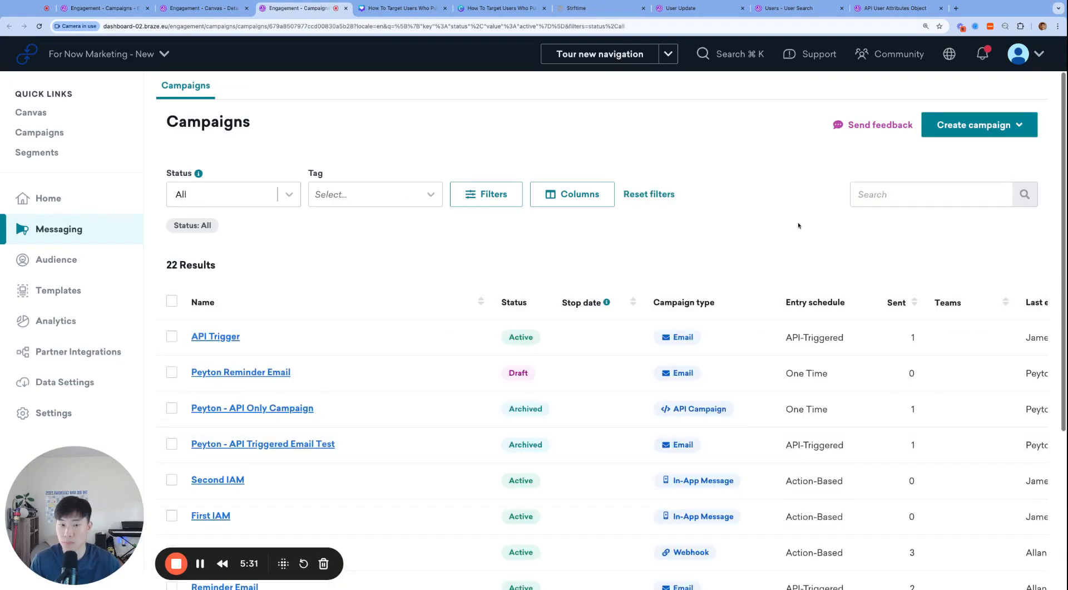
left_click(954, 131)
left_click(926, 255)
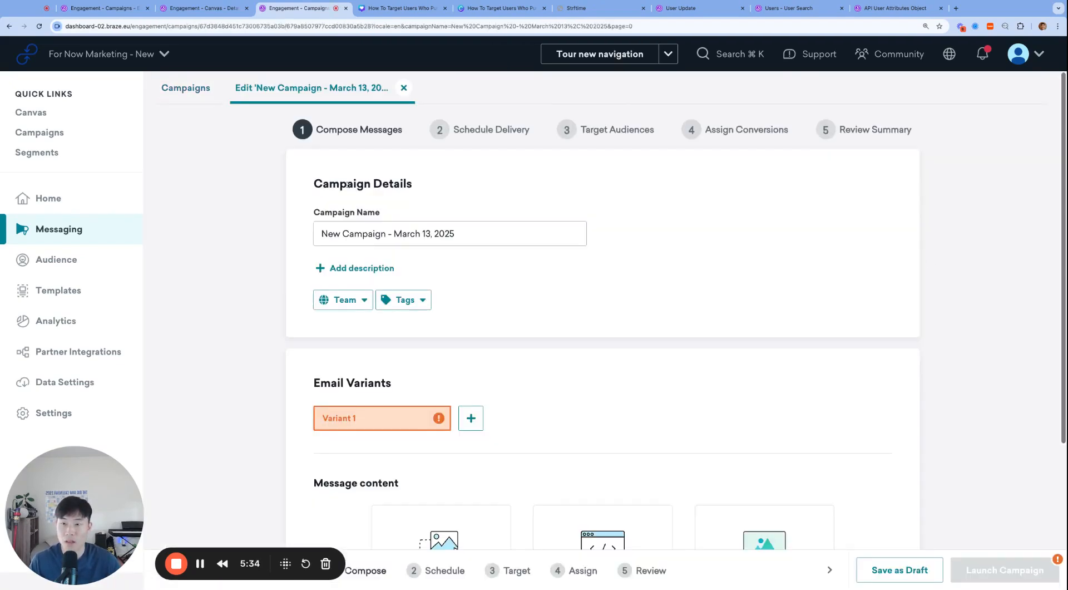
Step: Name the campaign "Reaching out to users who purchased last month" and start its message content in the drag-and-drop editor
triple_click(394, 225)
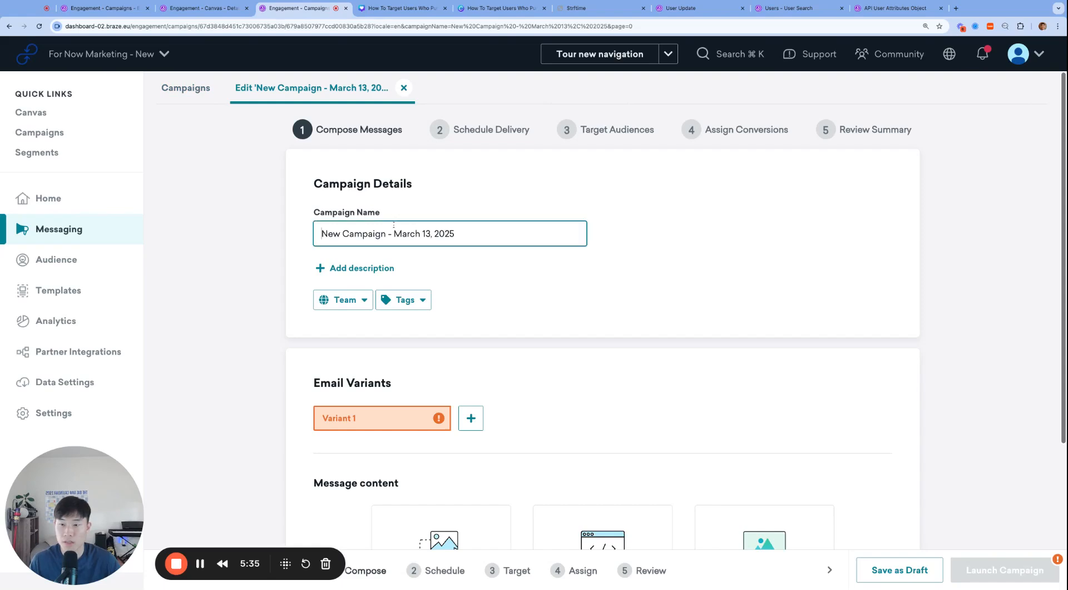
type("Reaching a")
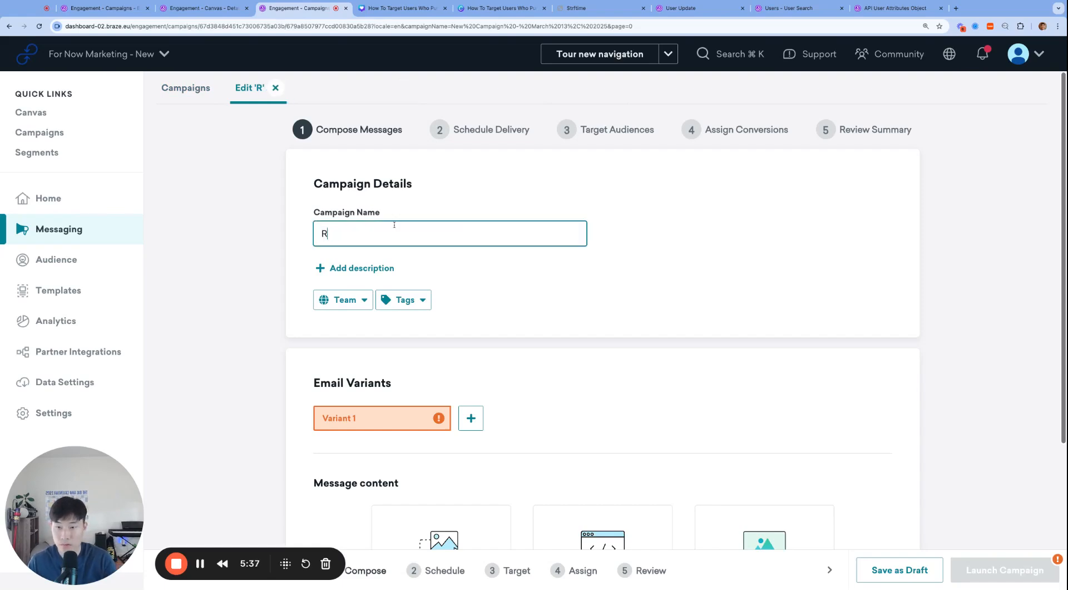
key("BackSpace")
type("out to us")
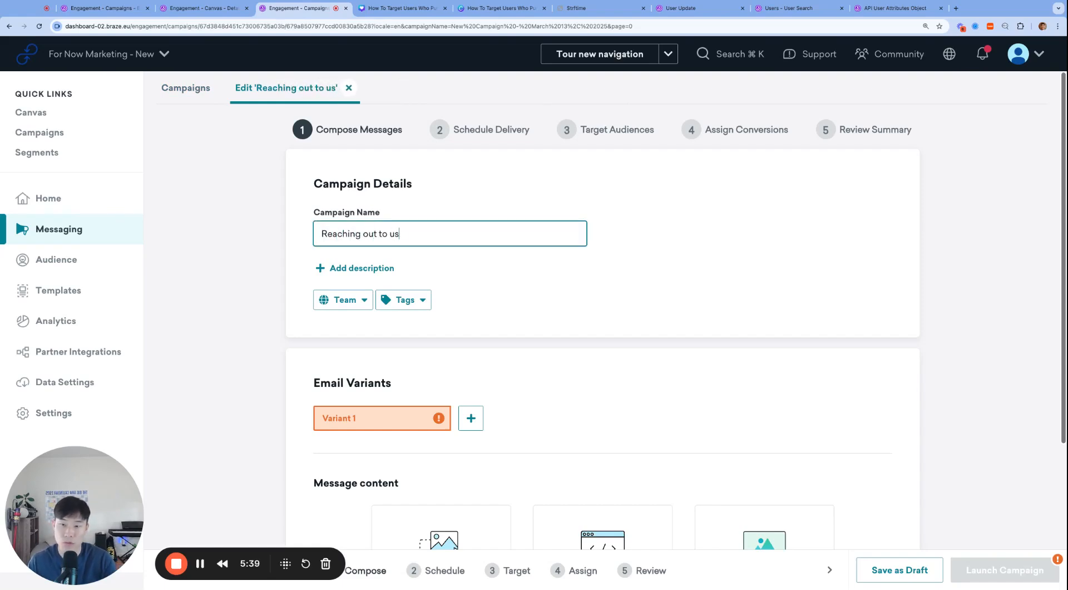
type("ers who purchased last month")
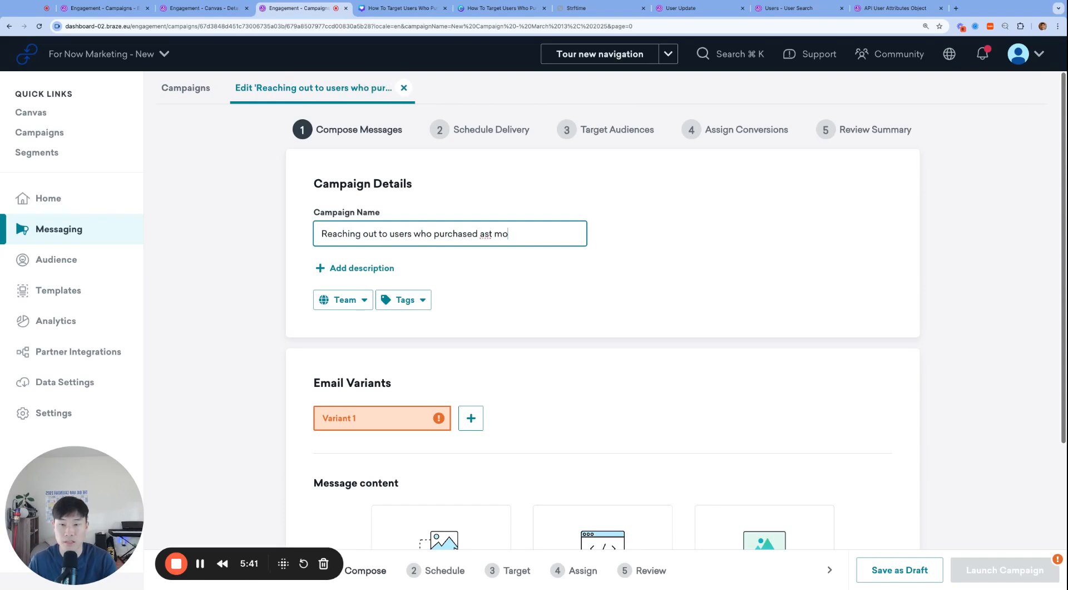
scroll(553, 318, "down", 4)
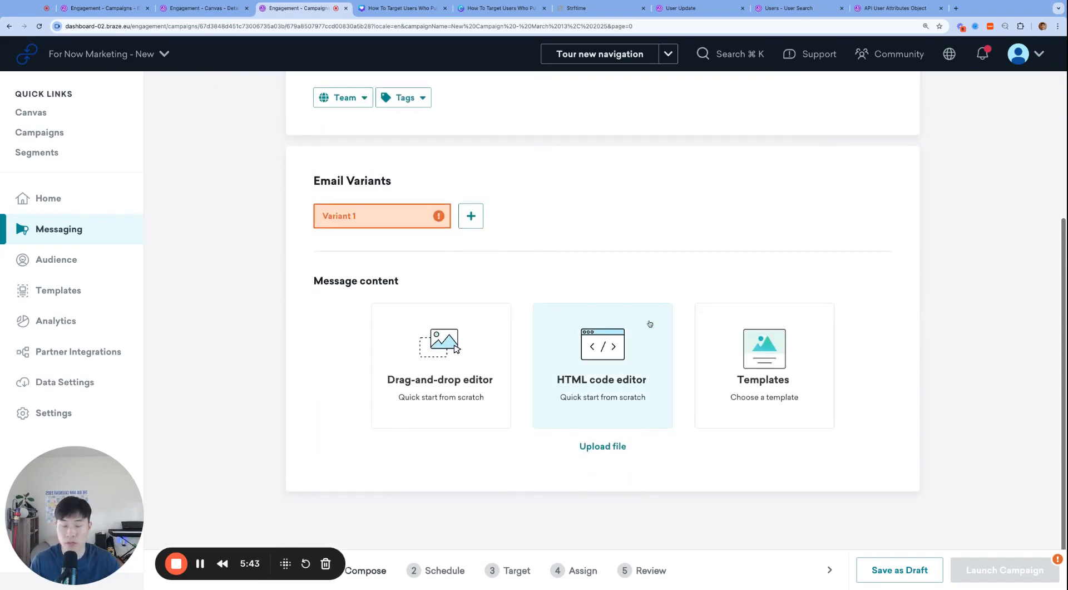
left_click(479, 377)
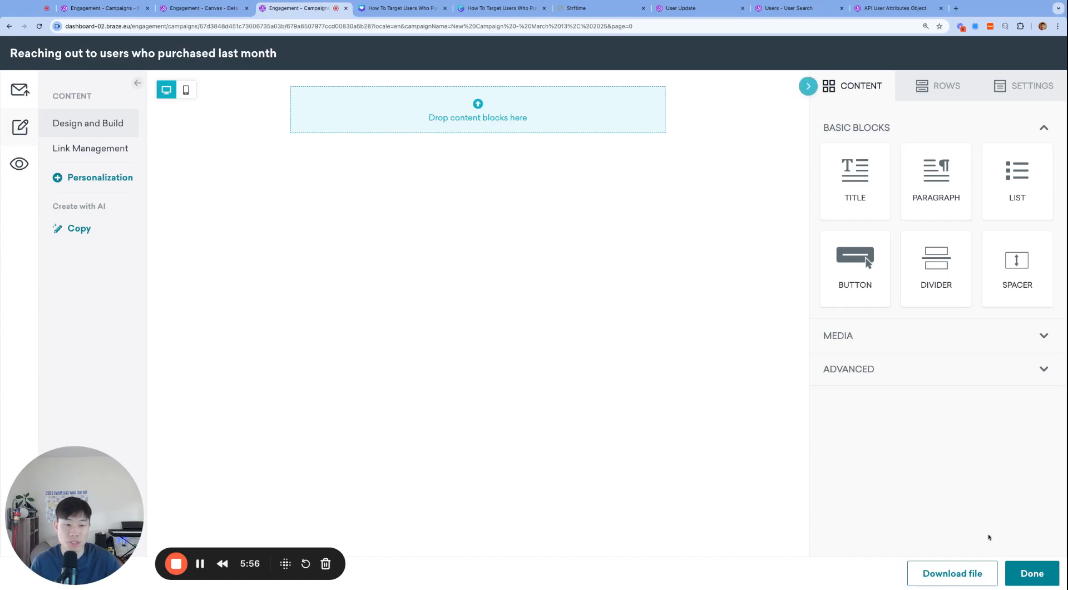
left_click(1032, 573)
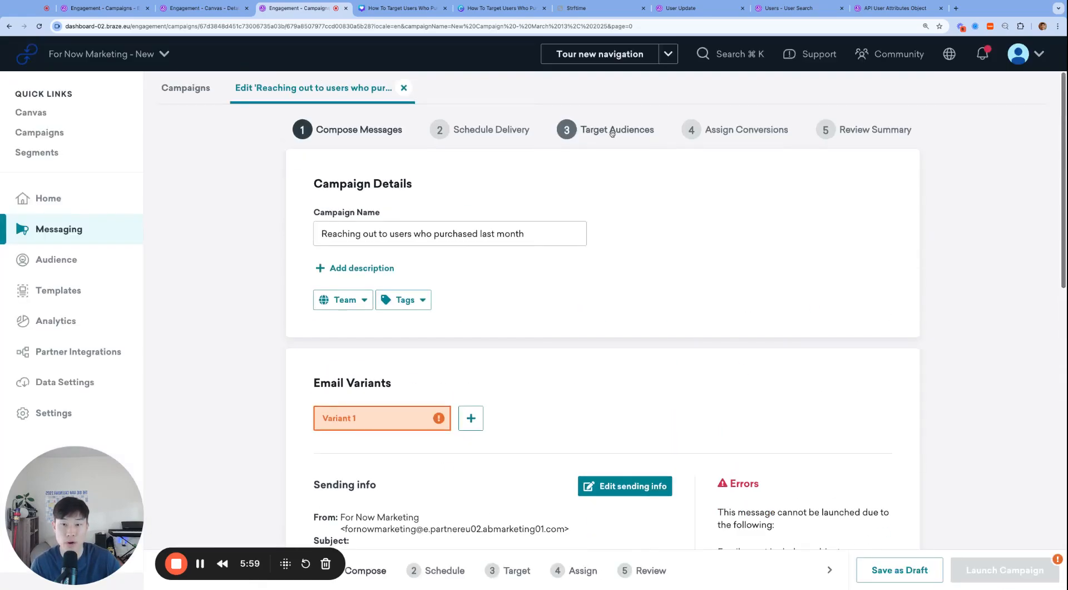
left_click(612, 130)
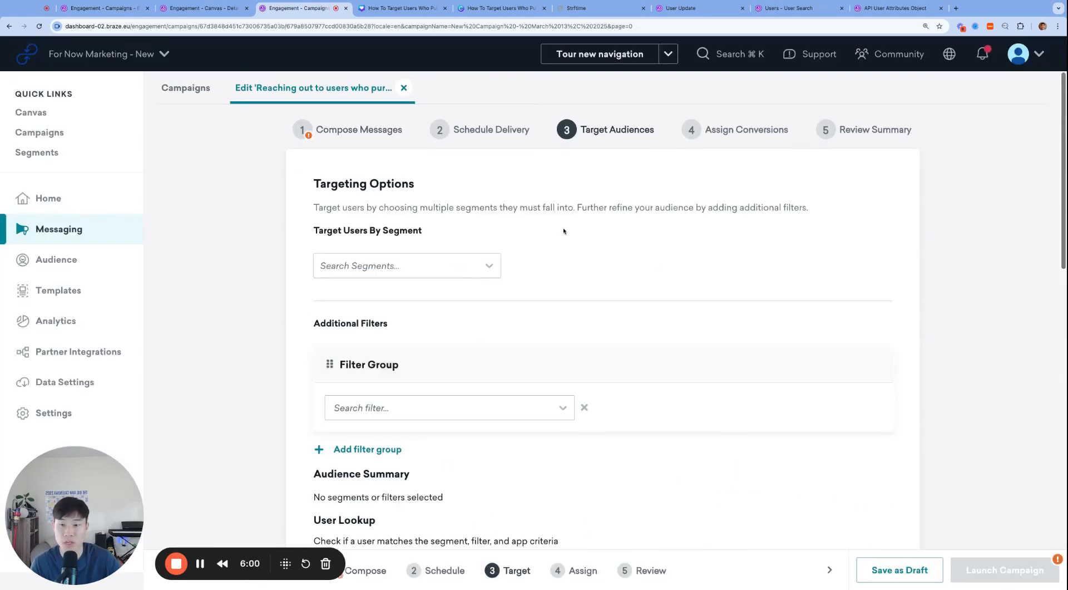
left_click(377, 134)
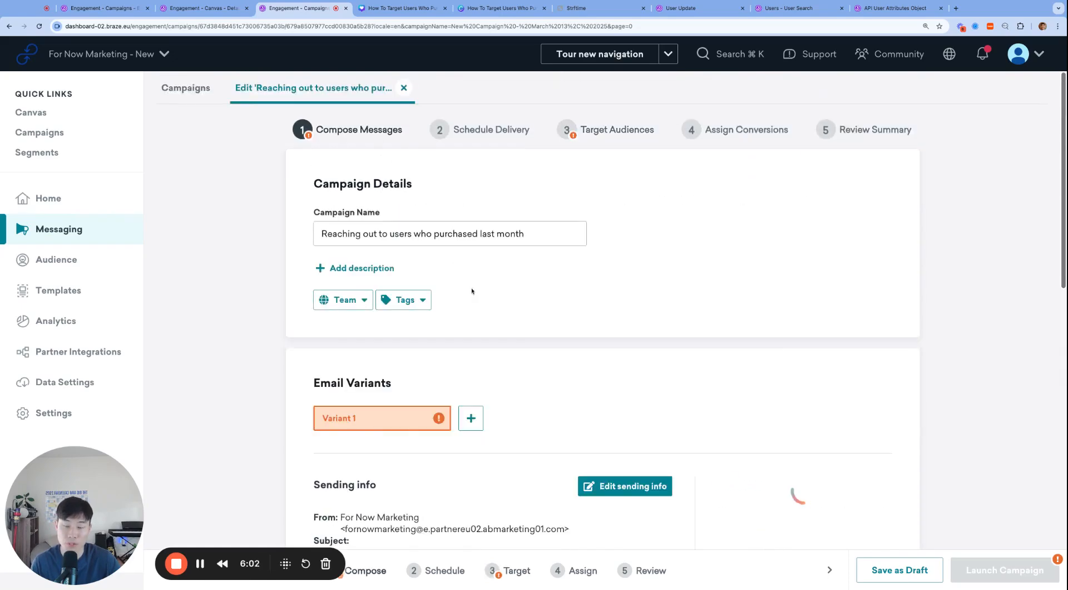
scroll(471, 327, "down", 4)
scroll(493, 418, "down", 3)
left_click(519, 406)
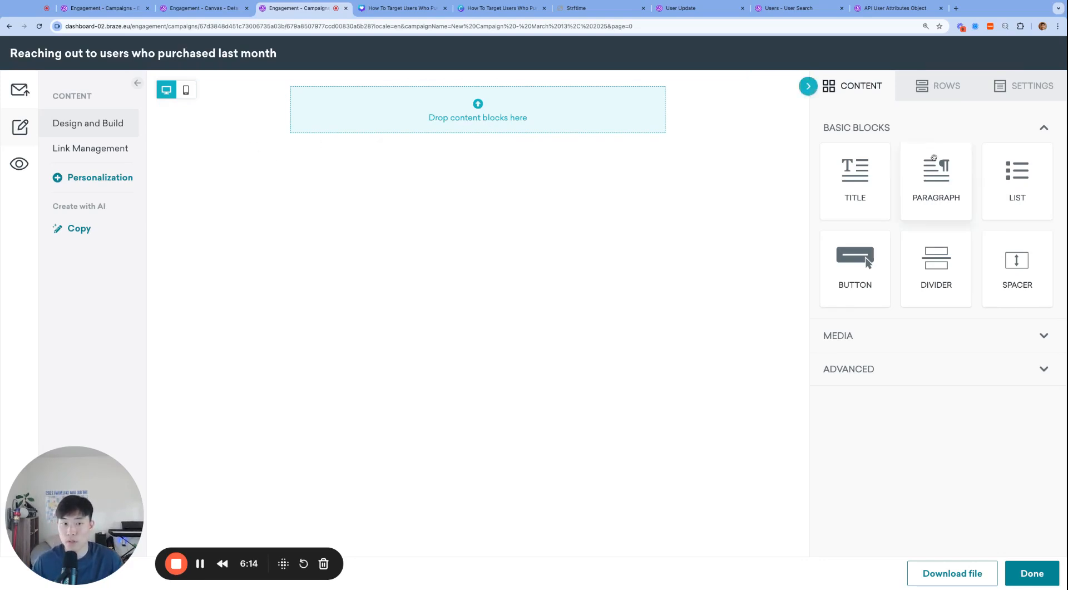
Step: Add a paragraph block to the empty email body and clear its placeholder text
left_click_drag(929, 173, 479, 111)
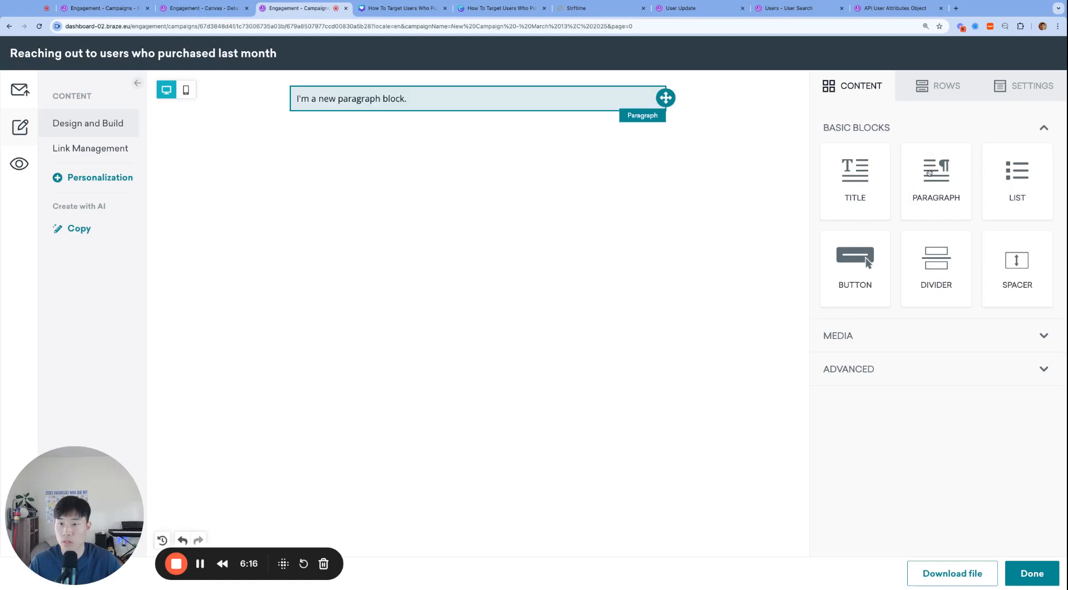
left_click(440, 101)
key("ctrl+a")
key("BackSpace")
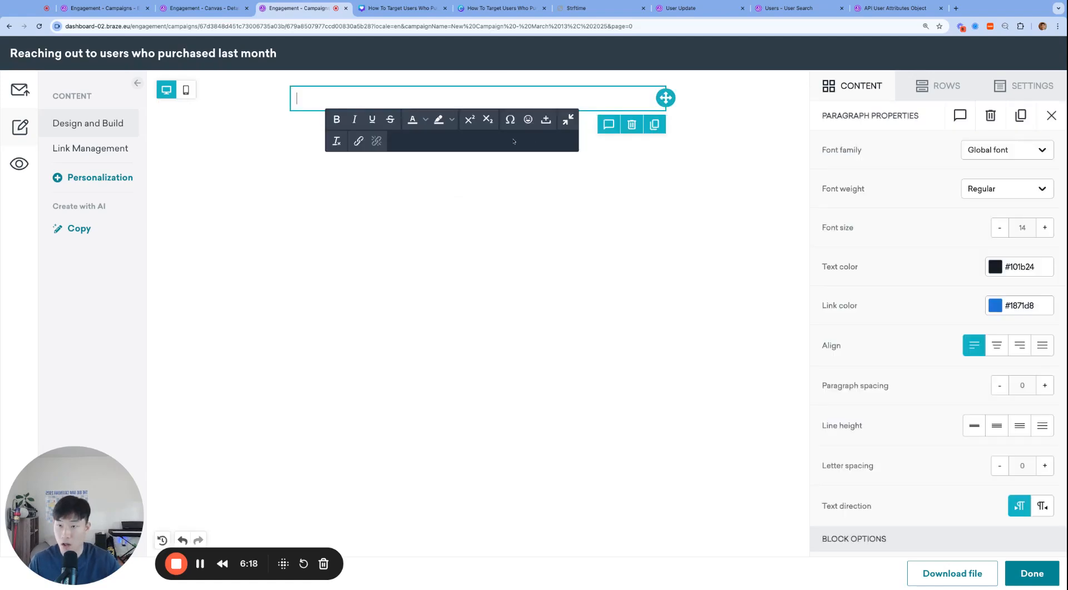
Step: Generate the Liquid snippet for the purchase_trigger_months custom attribute with Add Personalization and paste it into the paragraph block
left_click(95, 177)
left_click(94, 147)
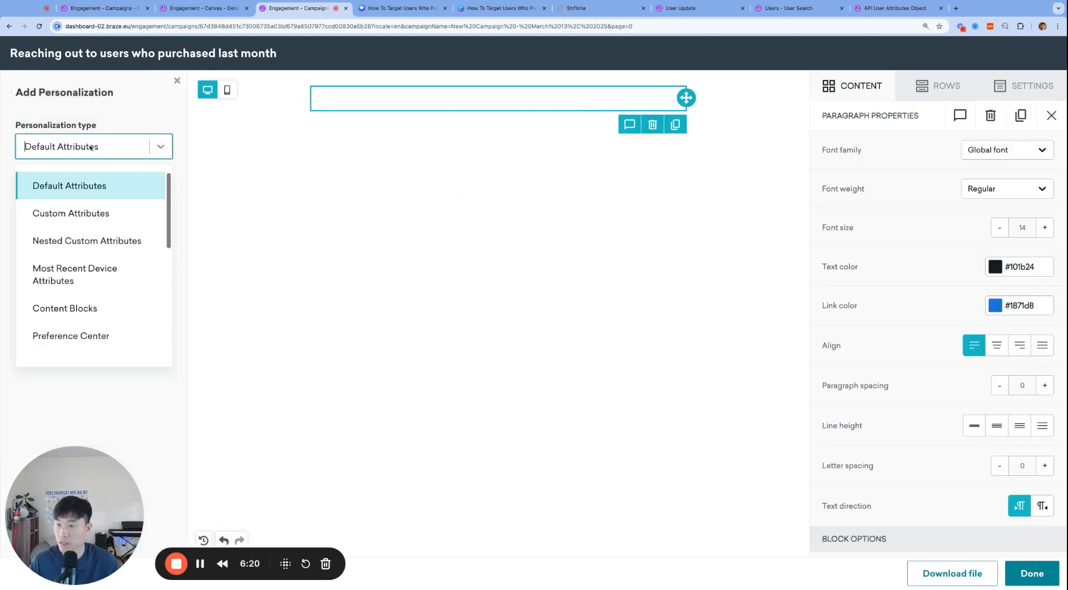
left_click(78, 209)
left_click(78, 206)
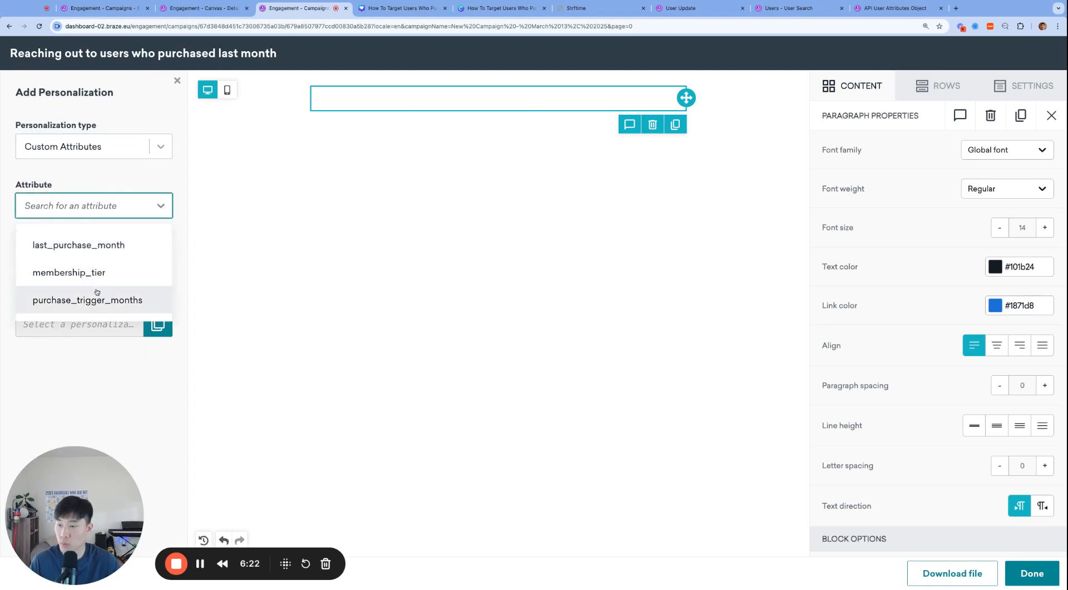
left_click(103, 295)
left_click(158, 324)
left_click(411, 103)
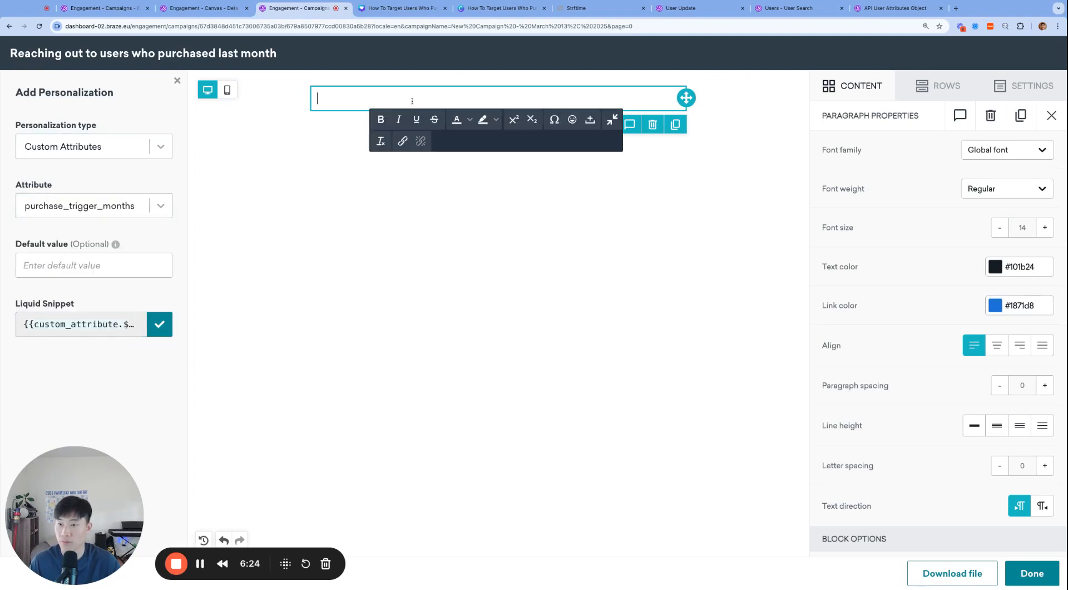
key("ctrl+v")
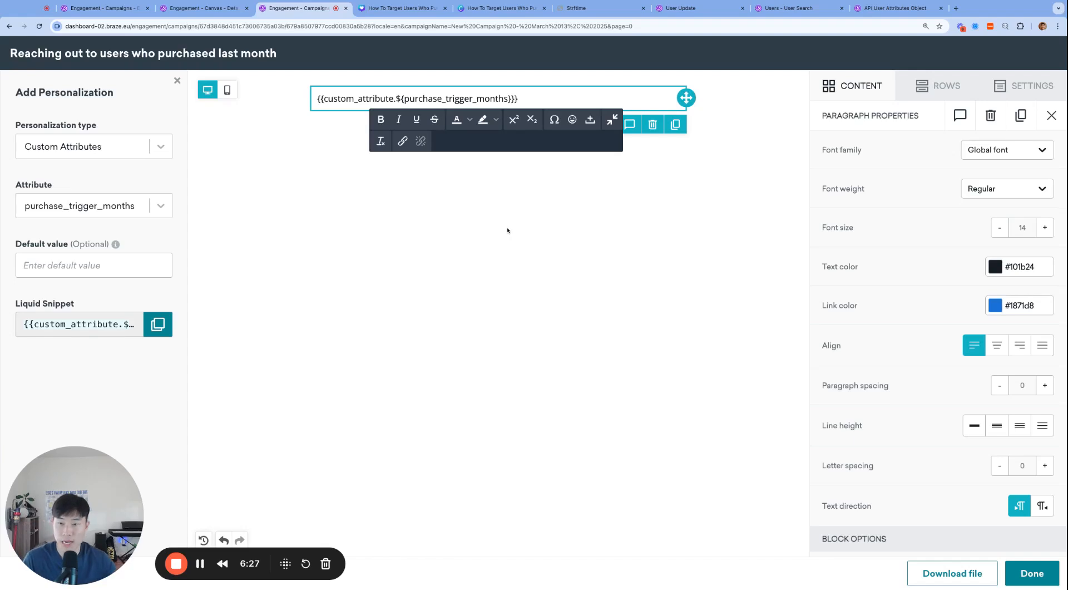
left_click(475, 232)
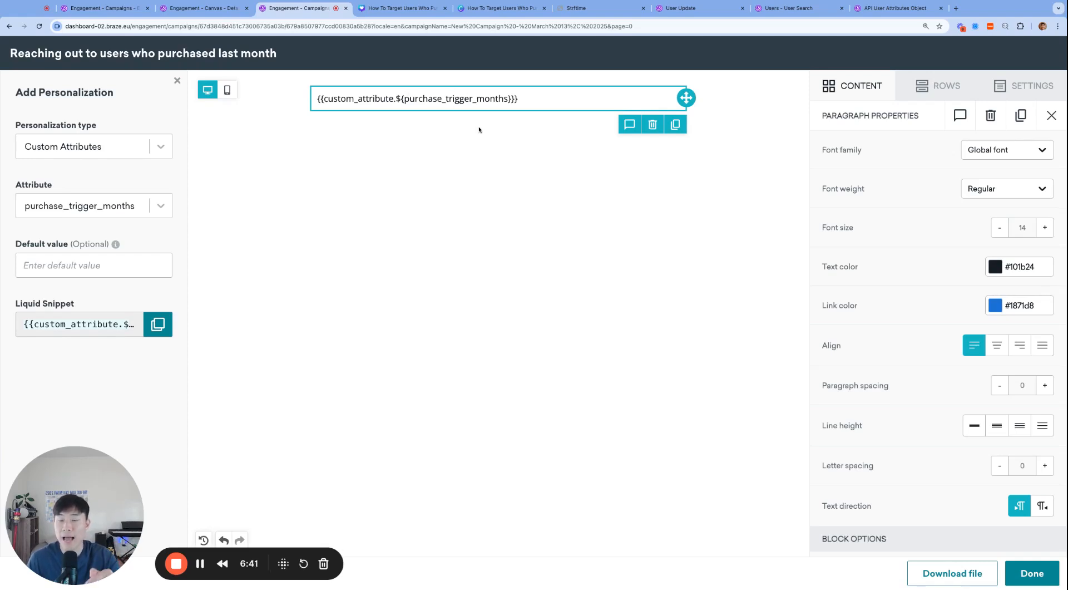
Step: Below the custom attribute snippet, add the Liquid line {% assign current_month = "now" | date: "%-m" %}
left_click(517, 98)
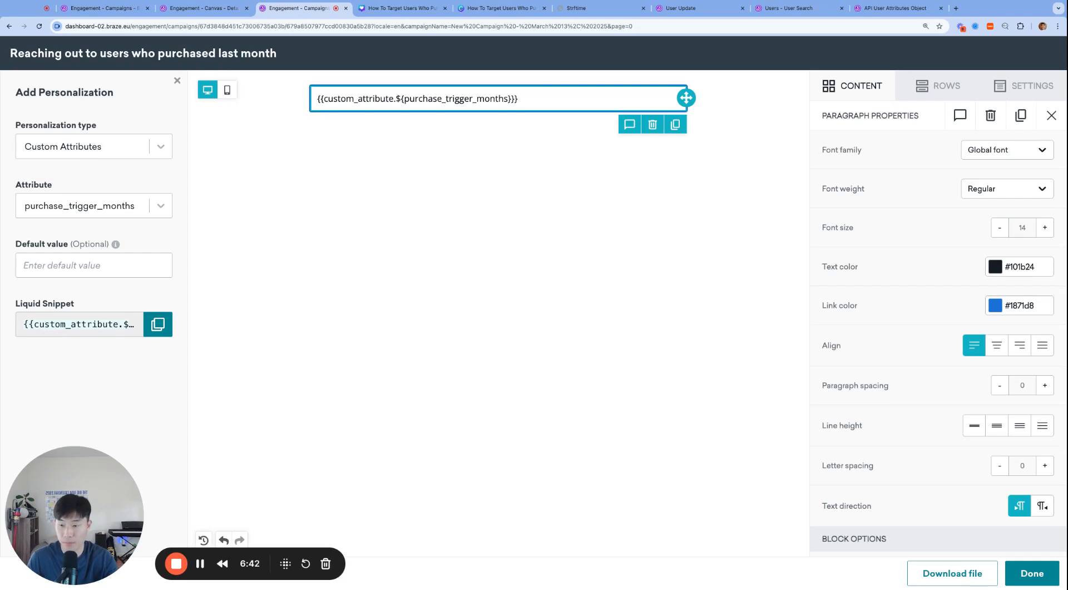
left_click(559, 98)
key("Return")
key("Return")
type("{%")
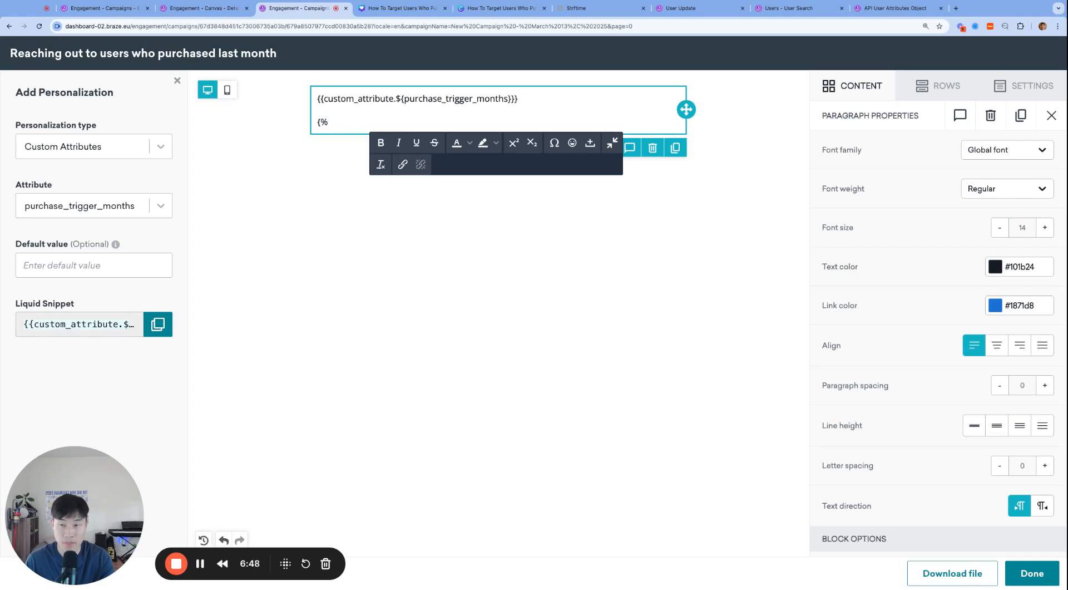
type(" assign current_month =")
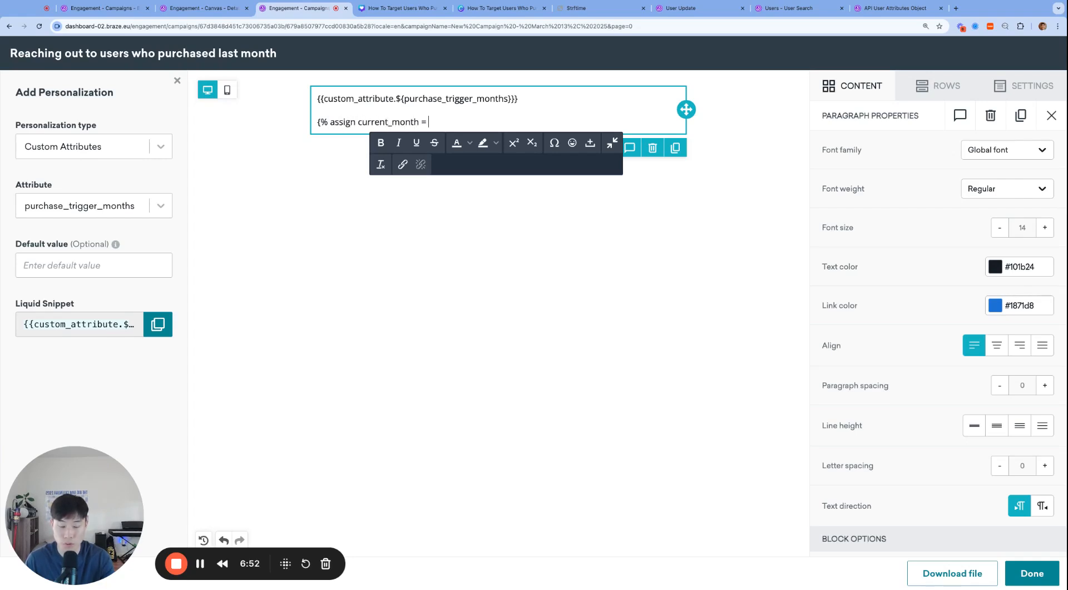
type(" \"now\" }")
type("| date:")
type(" \"%-m")
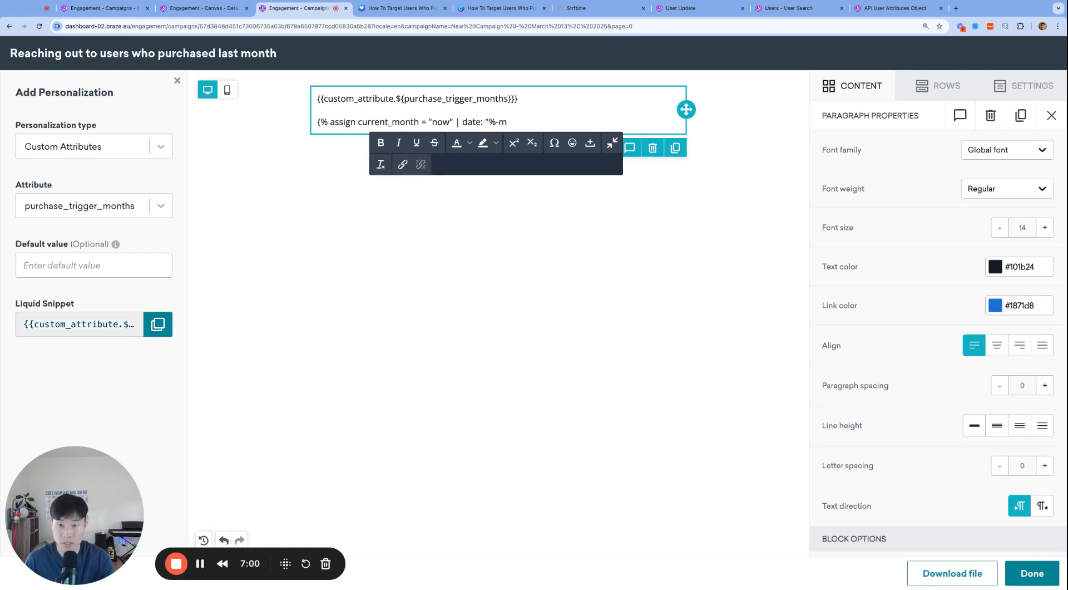
type(" %}")
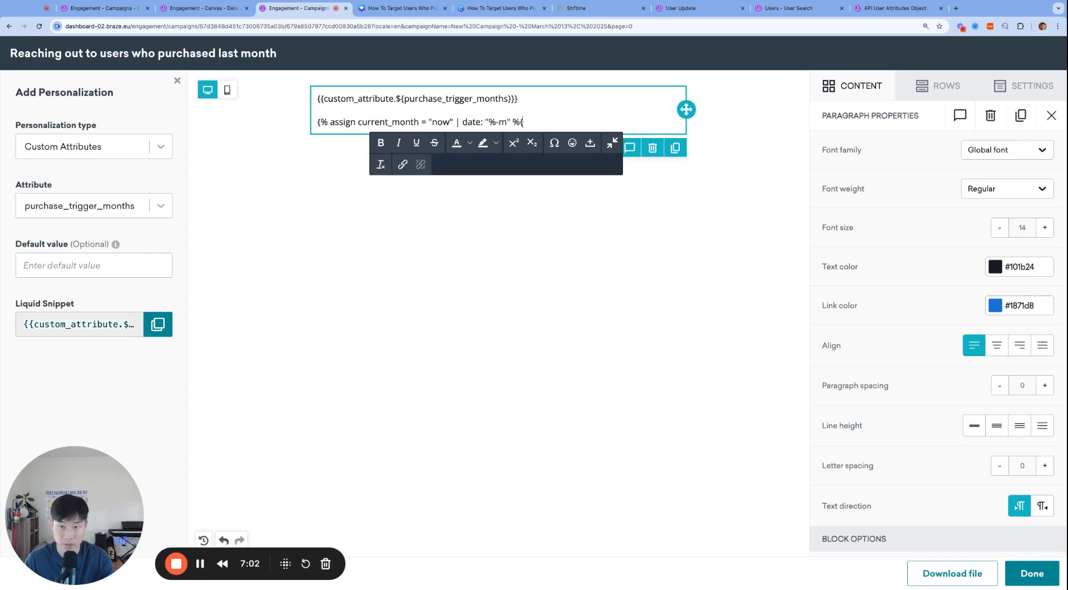
key("BackSpace")
type("}")
Step: Add the line {% assign previous_month = current_month | minus: 1 %} directly under the current_month assignment
key("Return")
type("{%")
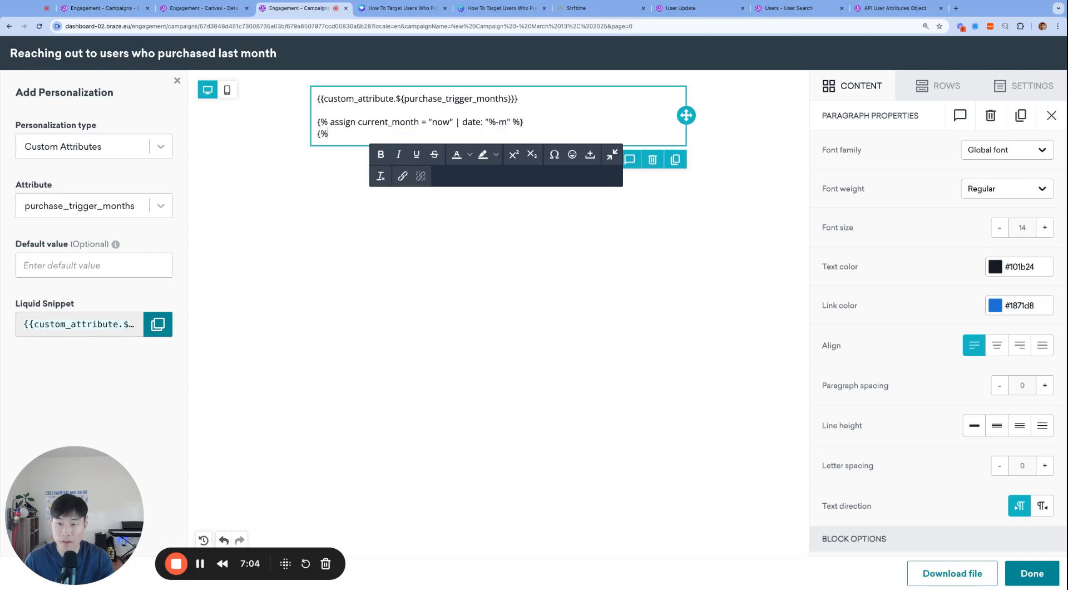
type(" assign previous_m")
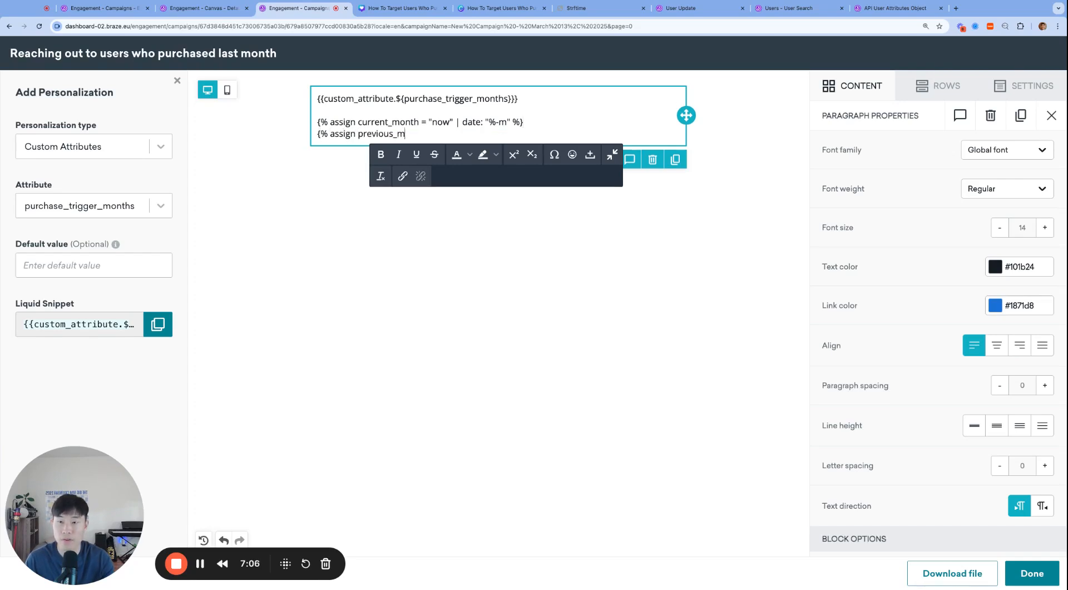
type("onth = current_month | minus: 1 %}")
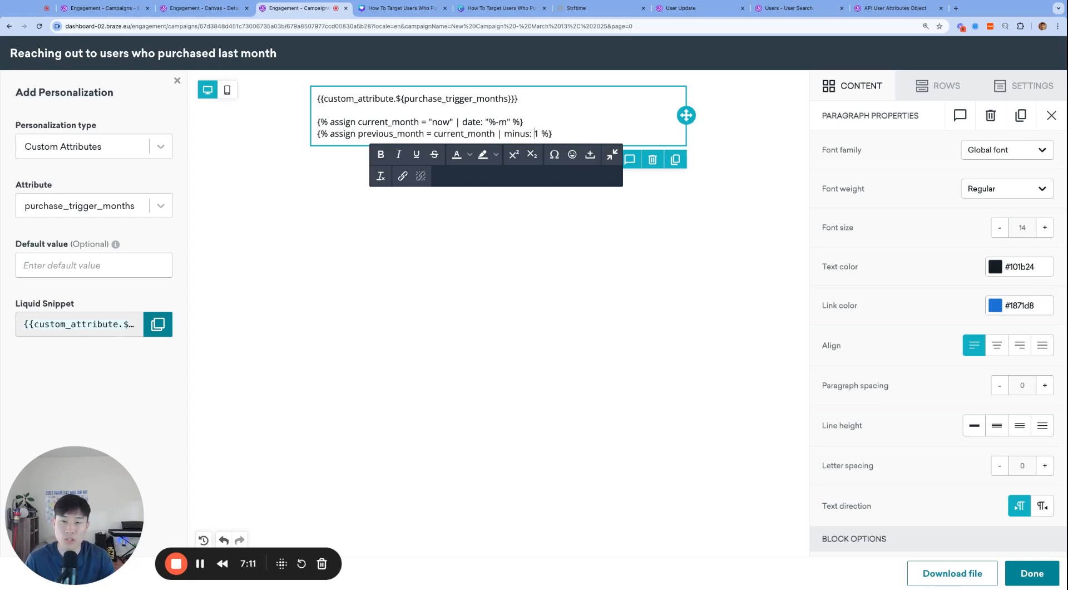
left_click(497, 134)
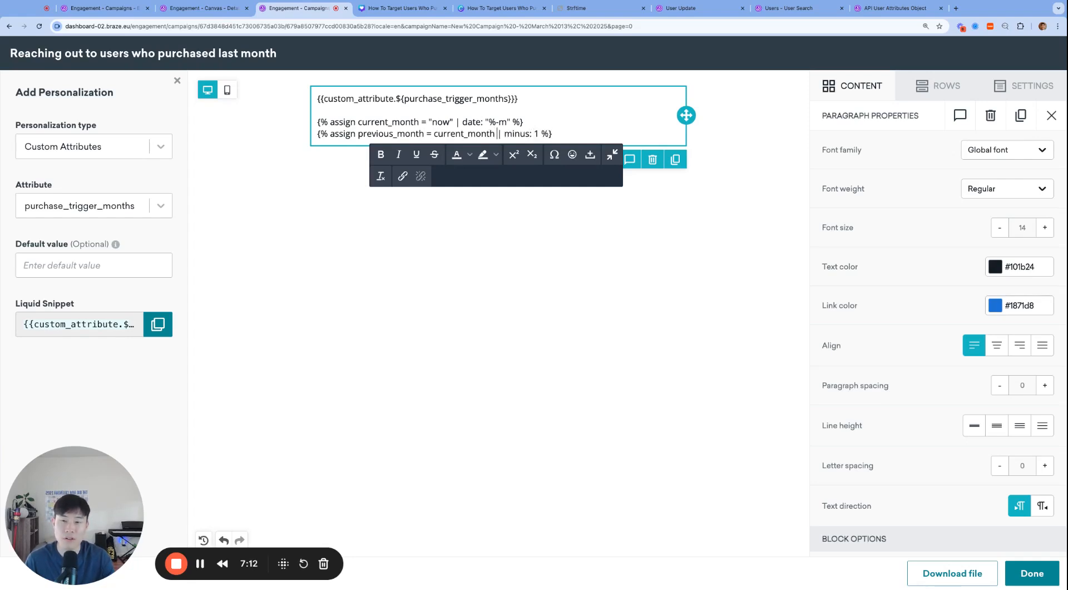
mouse_move(499, 133)
left_mouse_down()
mouse_move(538, 134)
mouse_move(498, 134)
left_mouse_up()
key("Right")
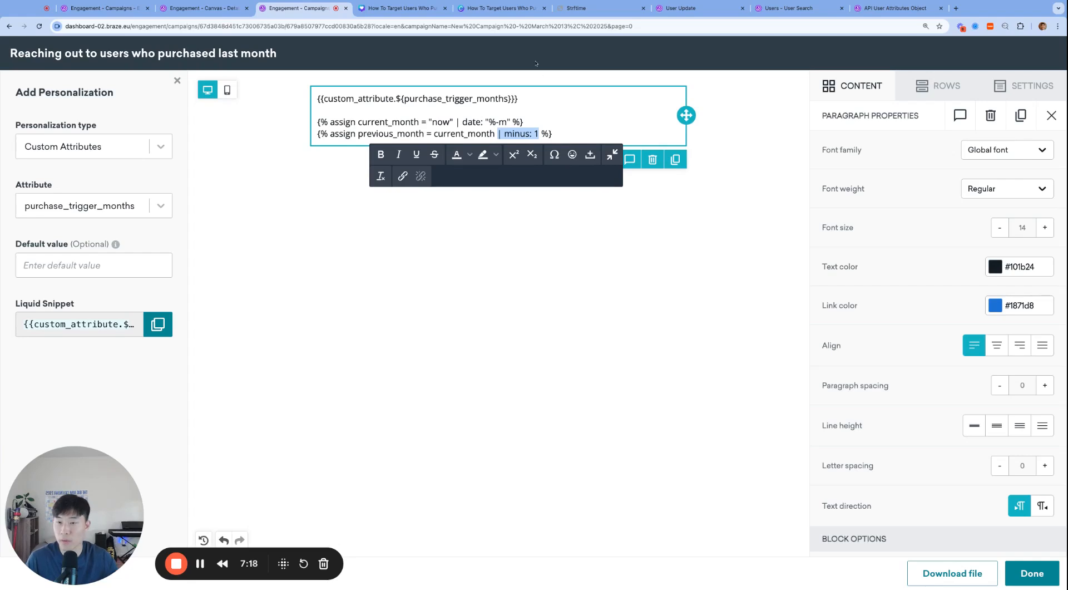
left_click(537, 134)
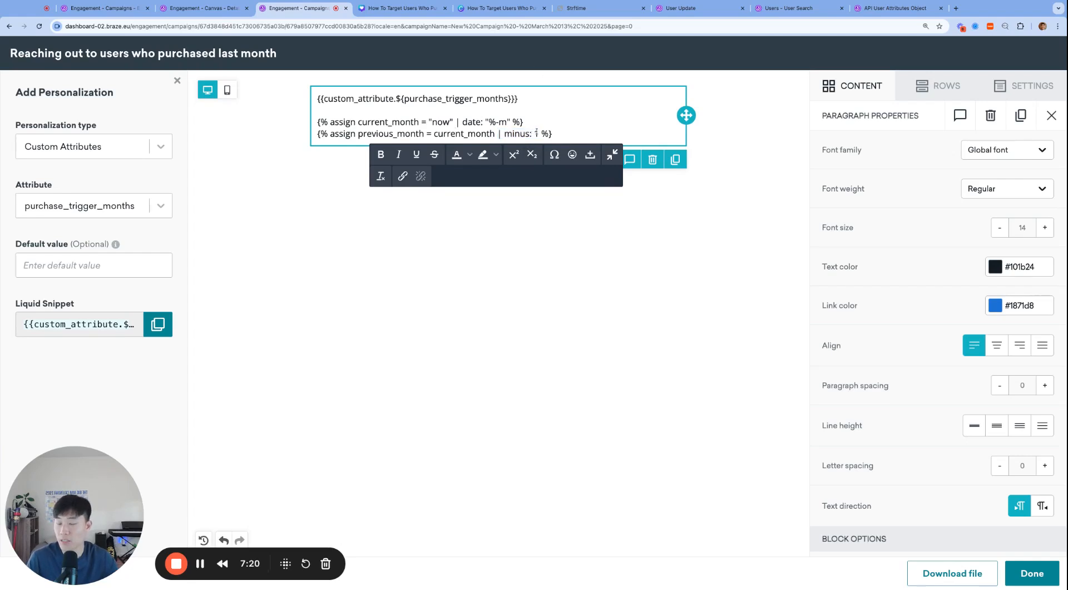
Step: Add an output line {{current_month}} under the two assignments and duplicate it on the following line
key("Return")
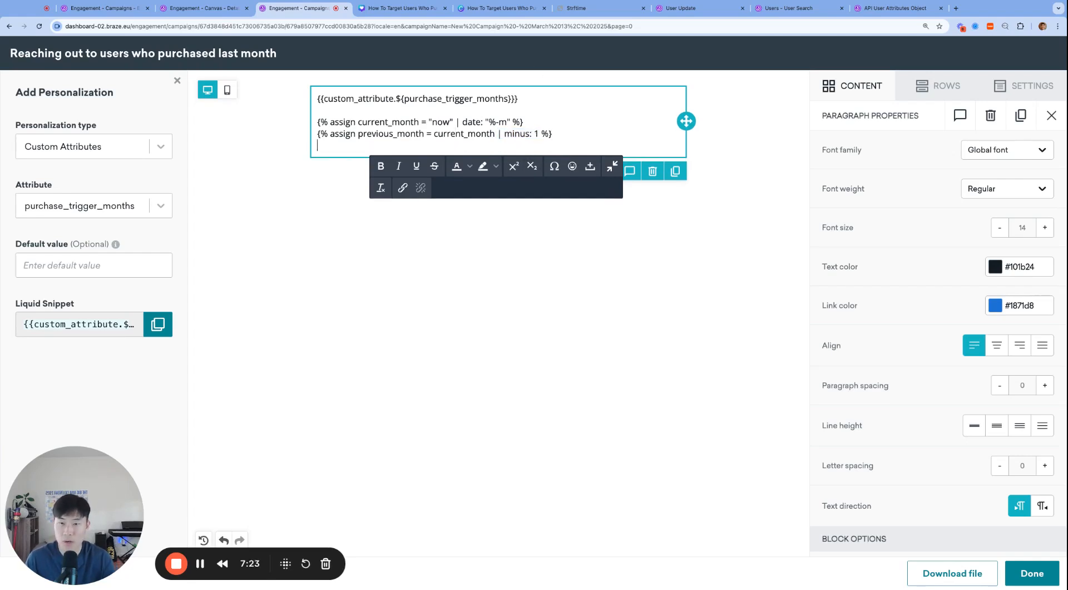
type("{{curr")
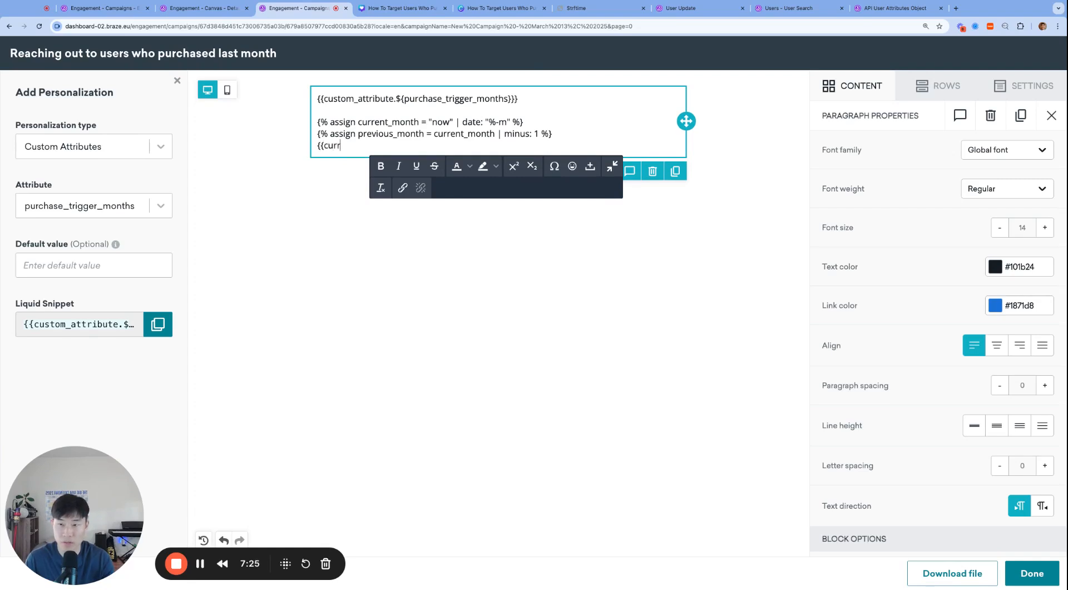
type("ent_month}}")
key("shift+super+Left")
key("super+c")
key("Right")
key("Return")
key("super+v")
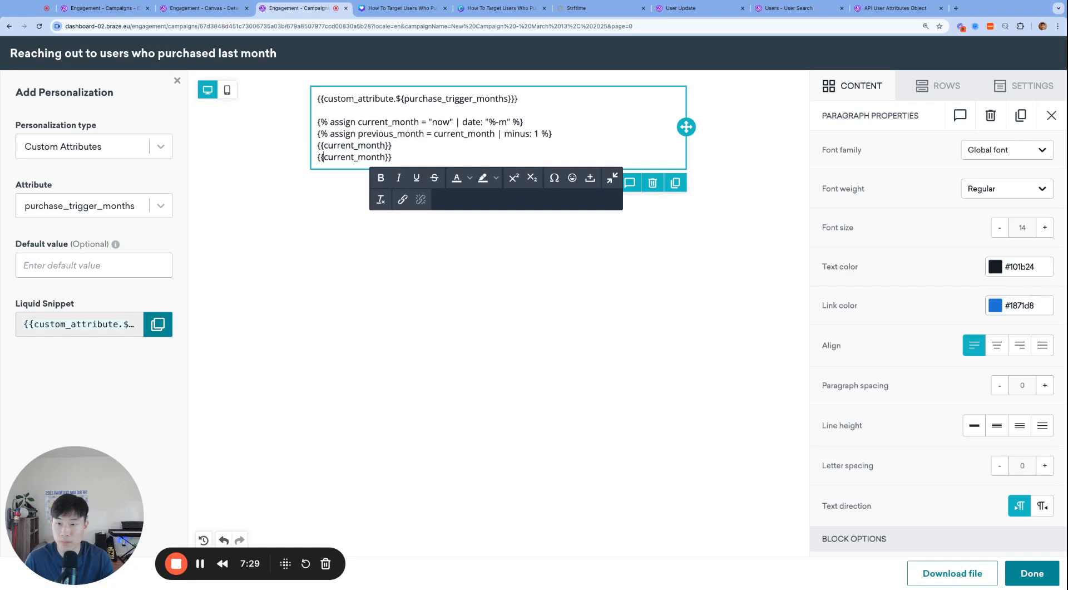
Step: Change the duplicated output line to read "Previous: {{previous_month}}"
key("Right")
key("Right")
key("shift+alt+Left")
type("previous")
key("super+Left")
type("Previous:")
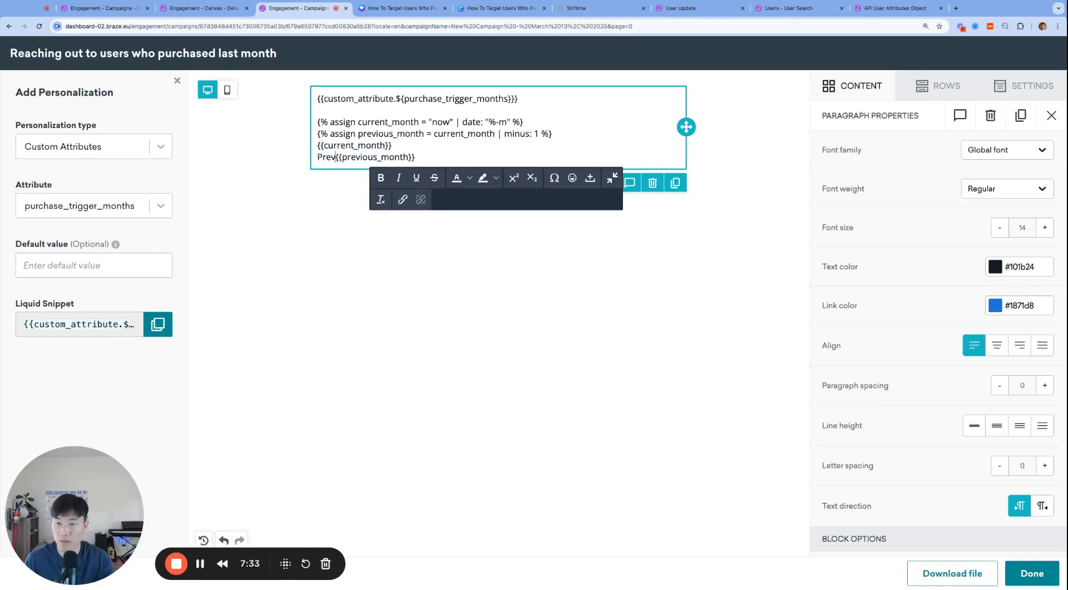
Step: Prefix the {{current_month}} output line with the label "Current:" by reusing the label of the line below
key("shift+super+Left")
key("super+c")
key("Up")
key("super+Left")
key("super+v")
key("Left")
key("Left")
key("shift+alt+Left")
type("Current")
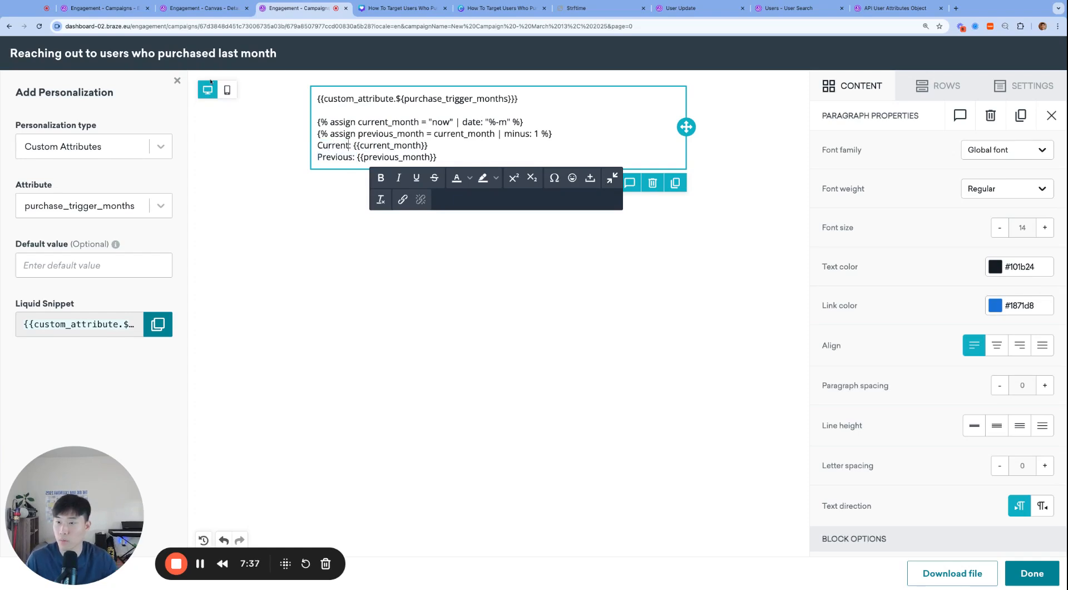
Step: Preview the email as a user to check the current and previous month output, and return to the editor
left_click(177, 80)
left_click(18, 178)
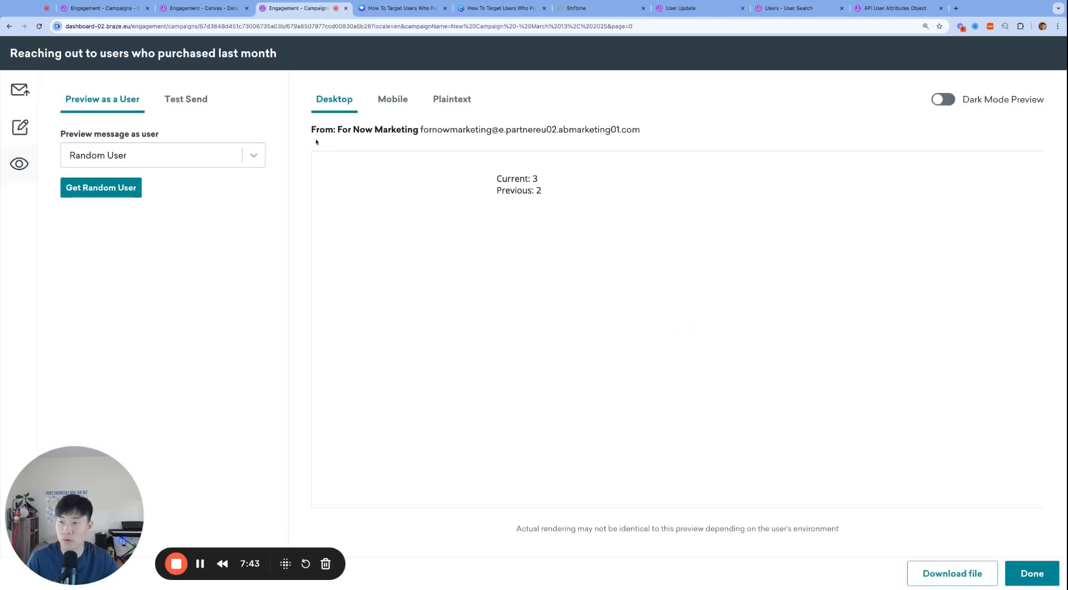
left_click(9, 132)
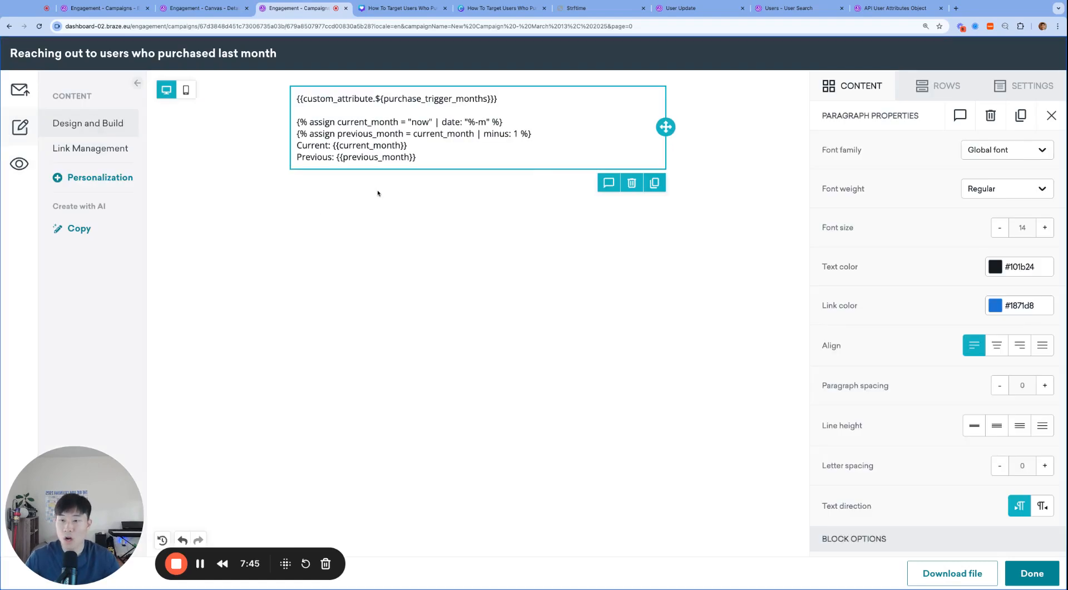
Step: Below the month outputs, add the condition {% if {{custom_attribute.${purchase_trigger_months}}} contains {{previous_month}} %}
left_click(460, 161)
key("Return")
type("{% if")
triple_click(445, 99)
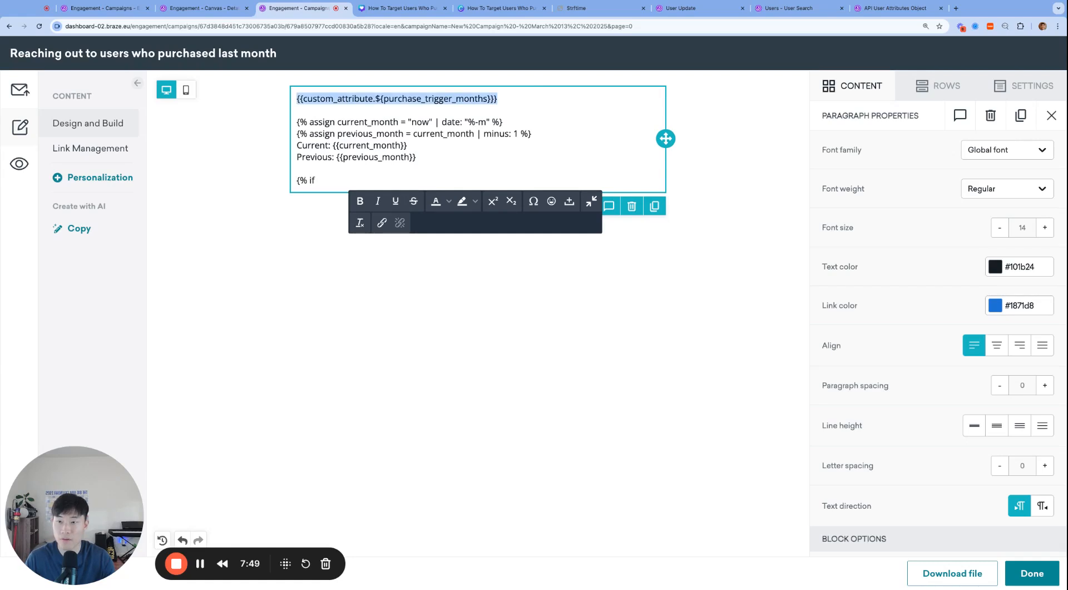
left_click(318, 181)
key("super+v")
type("contains {{previous_mo")
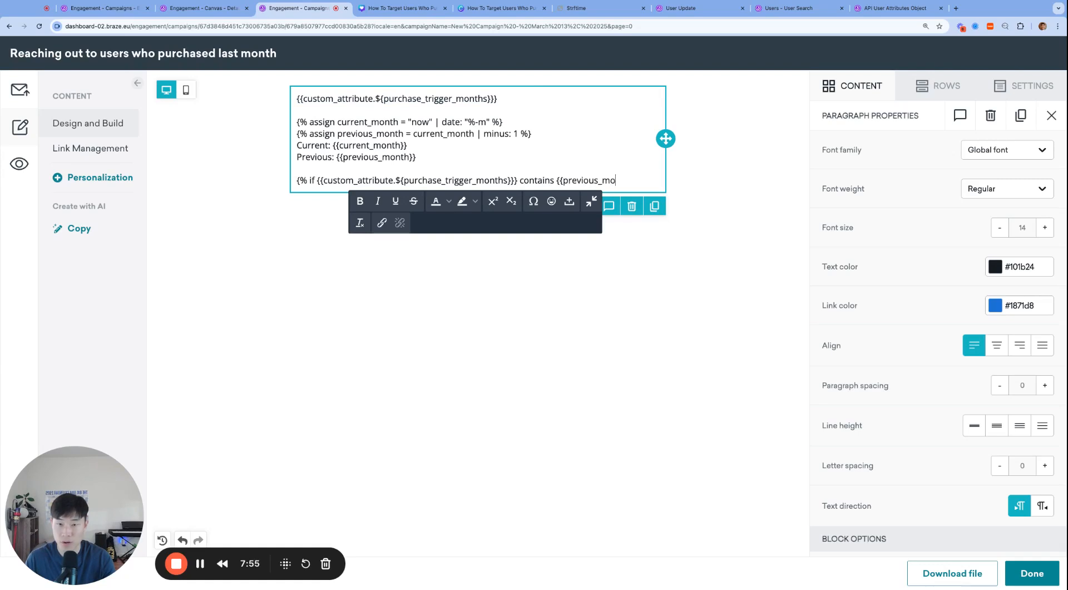
type("nth}}")
key("super+Left")
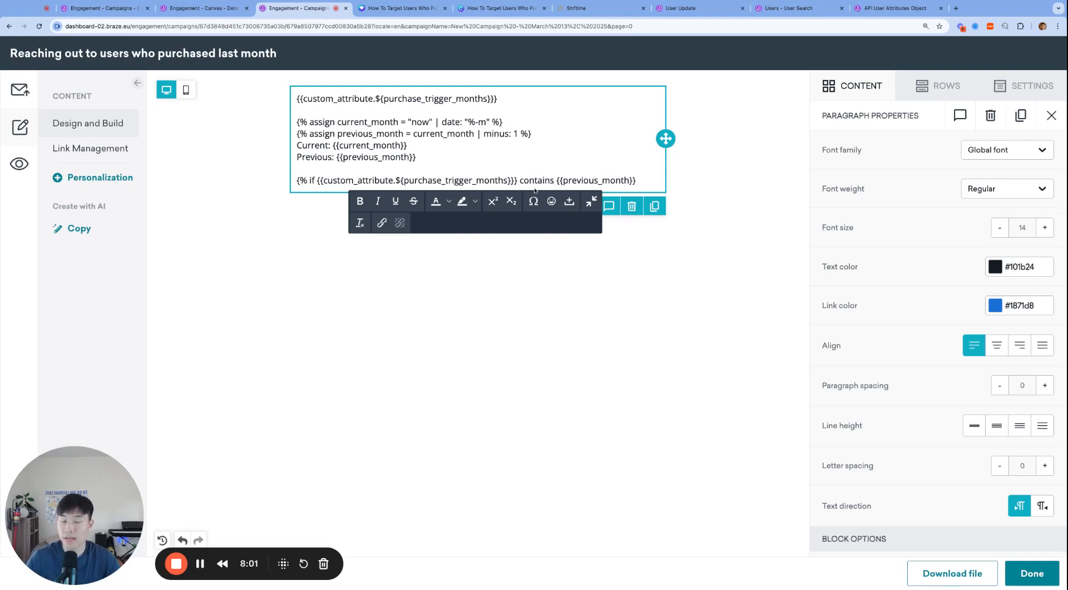
left_click(575, 180)
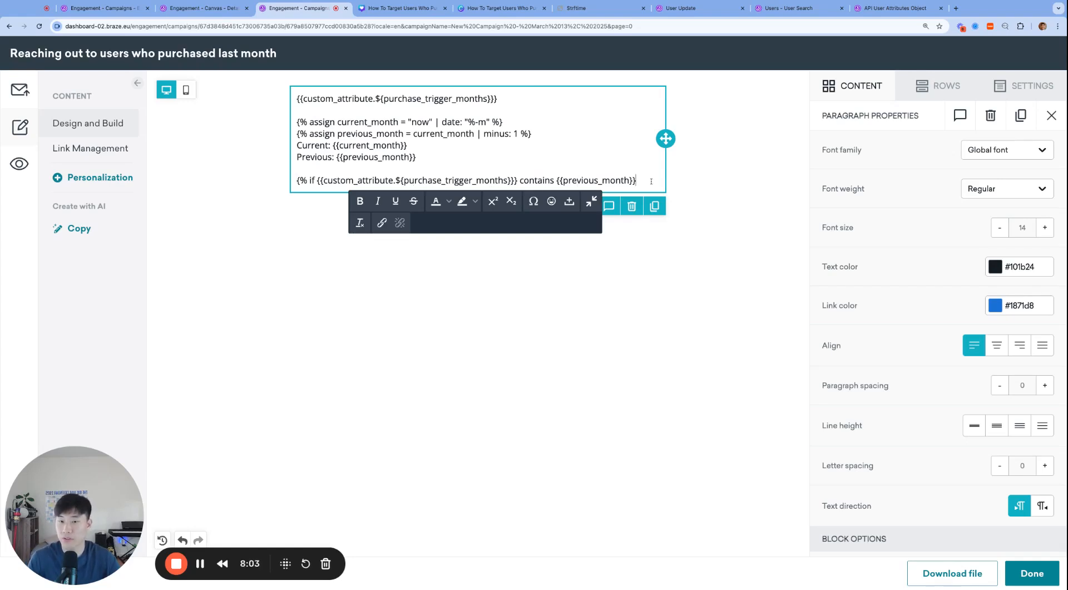
type("%}")
key("Return")
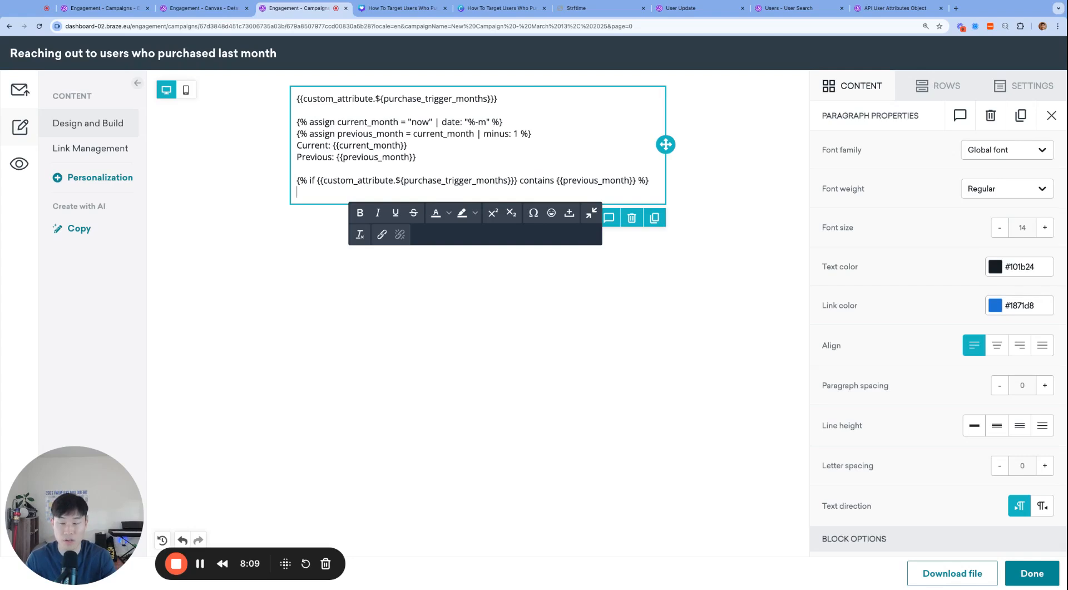
type("Congrautl")
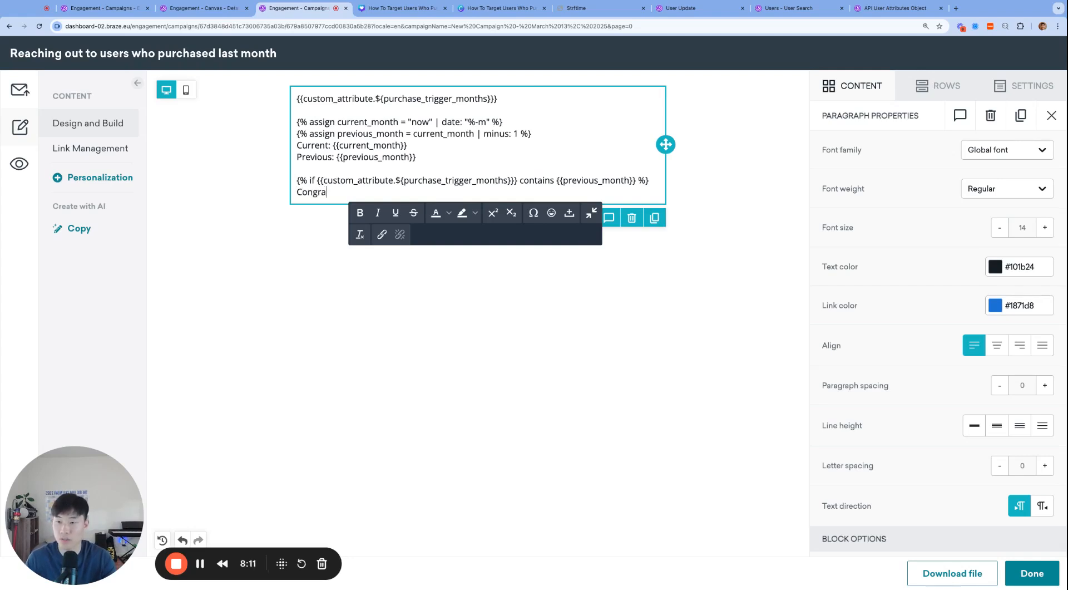
key("BackSpace")
key("BackSpace")
key("BackSpace")
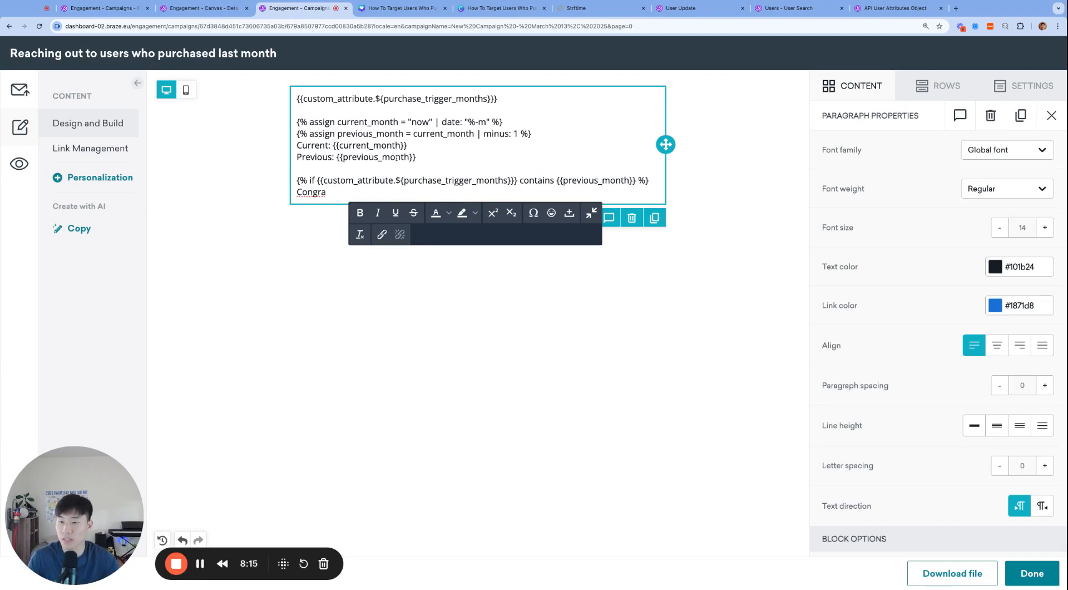
key("BackSpace")
key("BackSpace")
key("BackSpace")
key("BackSpace")
key("BackSpace")
key("BackSpace")
Step: Inside the if block, add the comment {% comment %} User qualifies for email. Send email; no abort. {% endcomment %}
type("{% comment %{")
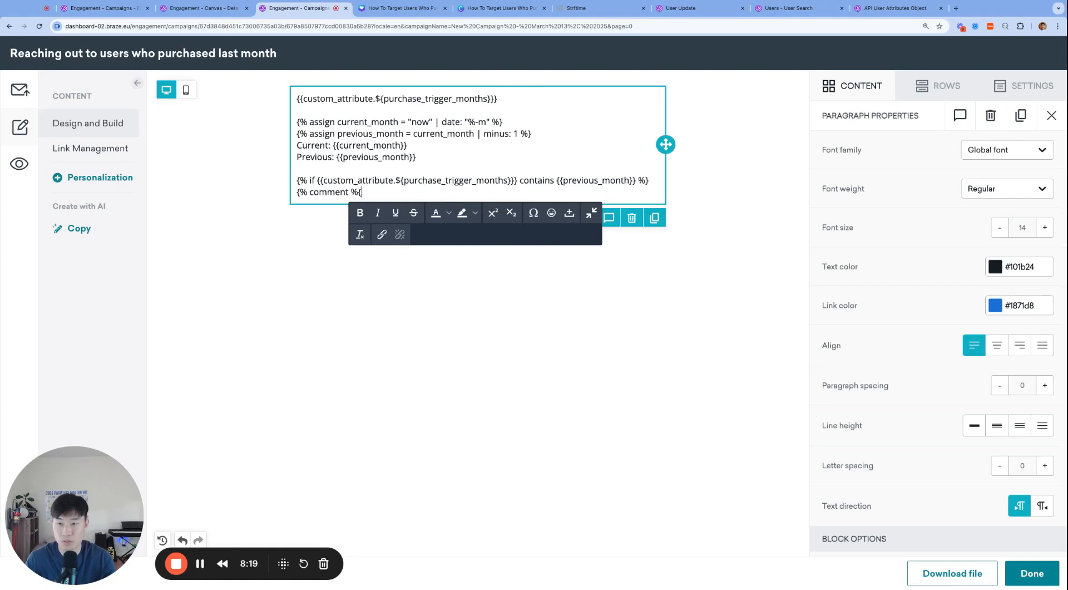
key("BackSpace")
type("User qualifies")
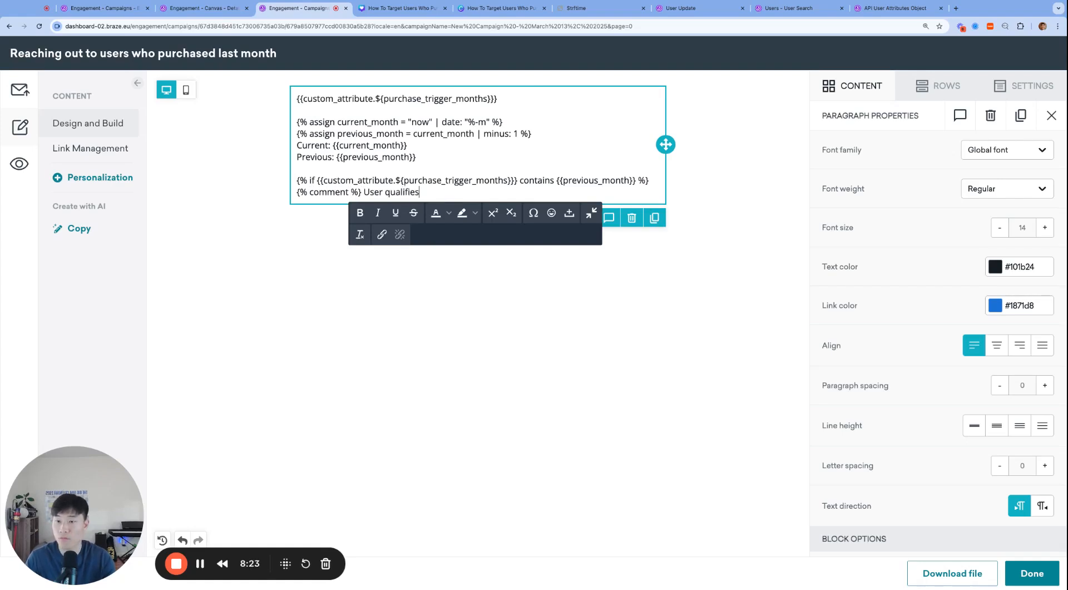
type(" for email. ")
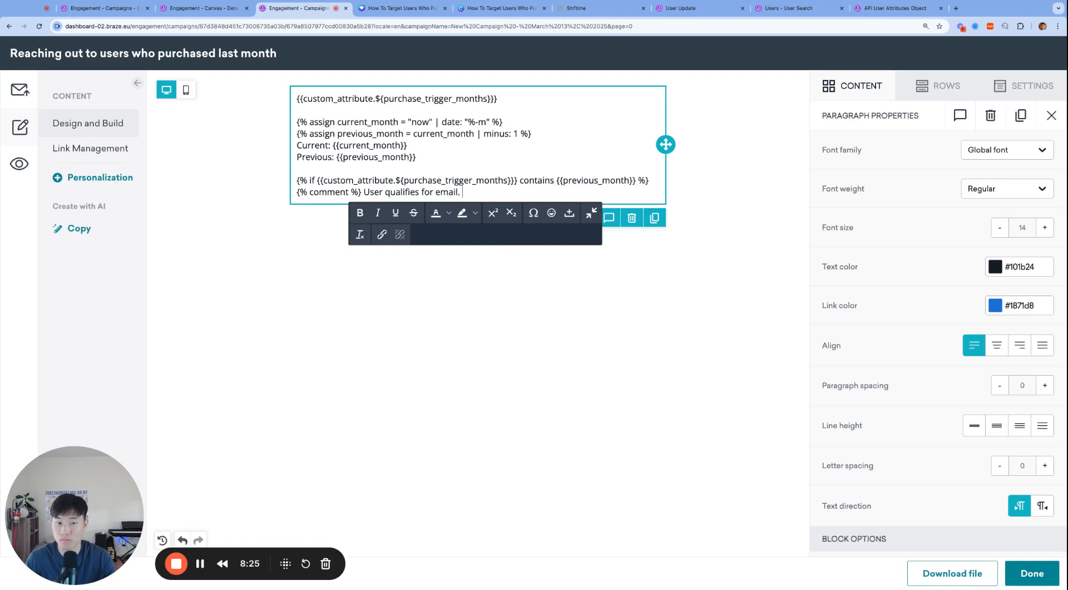
type("Send email; no ab")
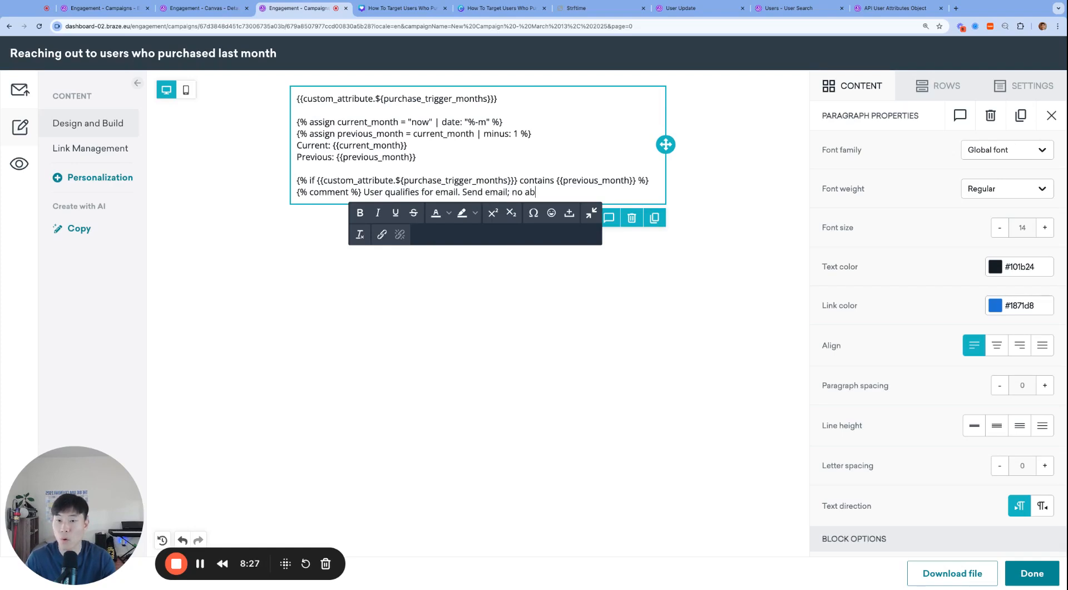
type("ort. {% endcomment %}")
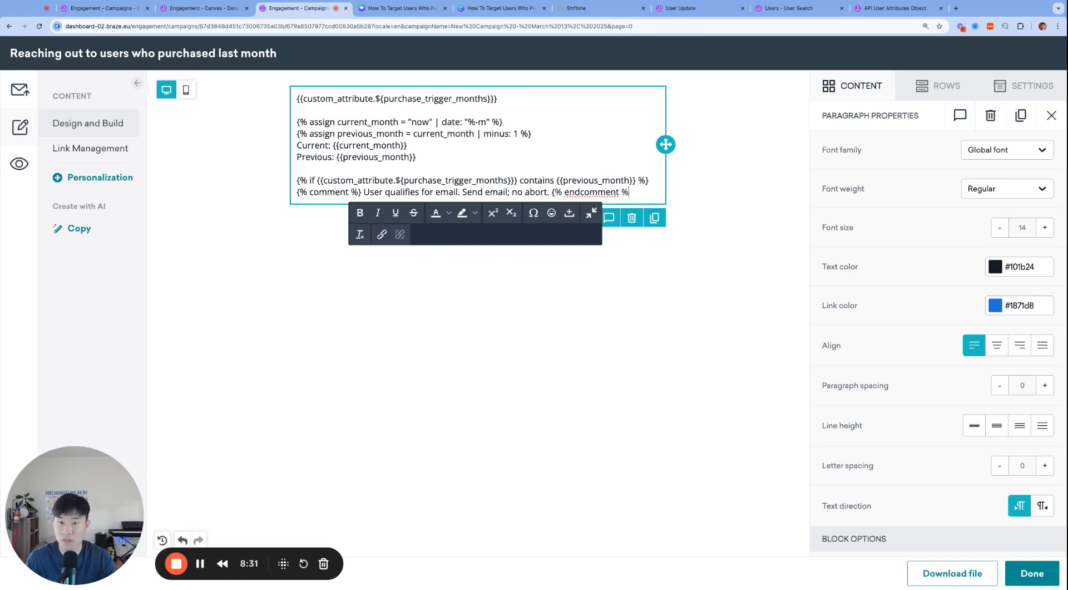
Step: Add an {% else %} branch containing {% abort_message('User did not purchase last month. Abort message.') %}
key("Return")
key("Return")
type("{% else %}")
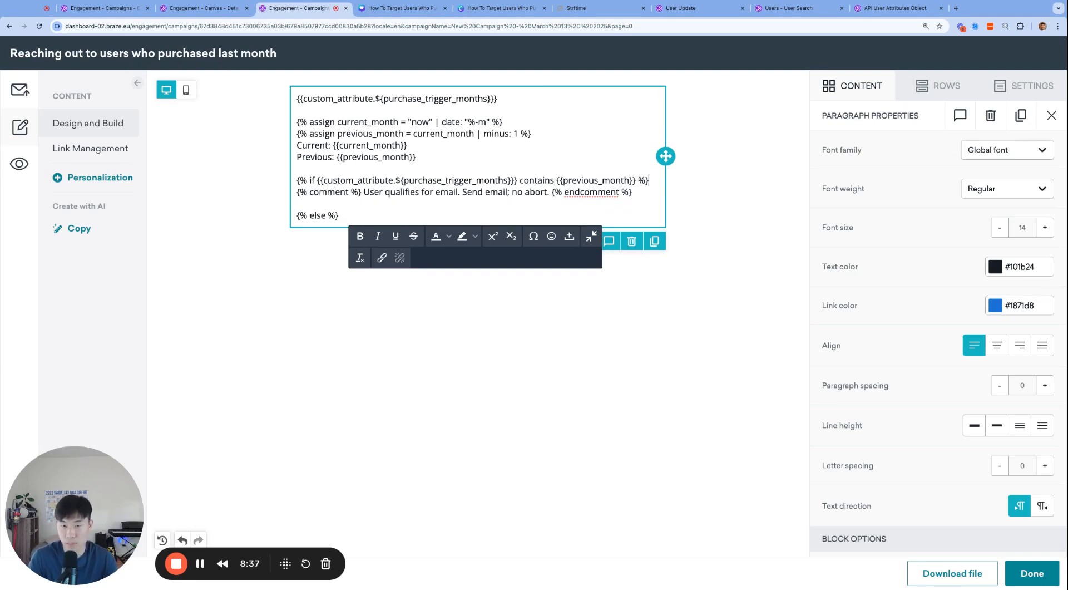
key("Return")
type("{% a")
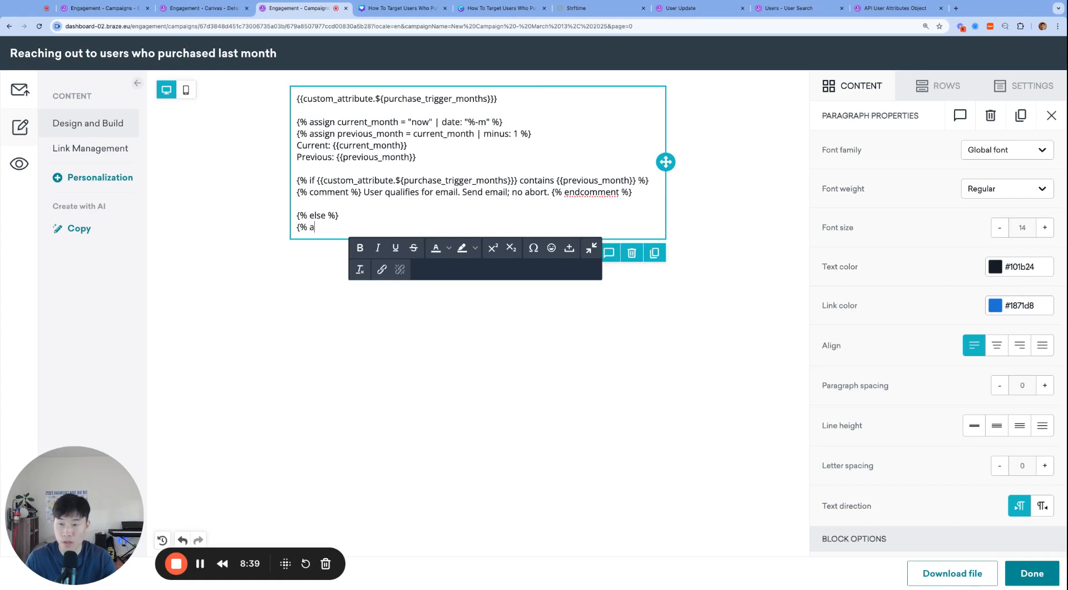
type("bort_message()")
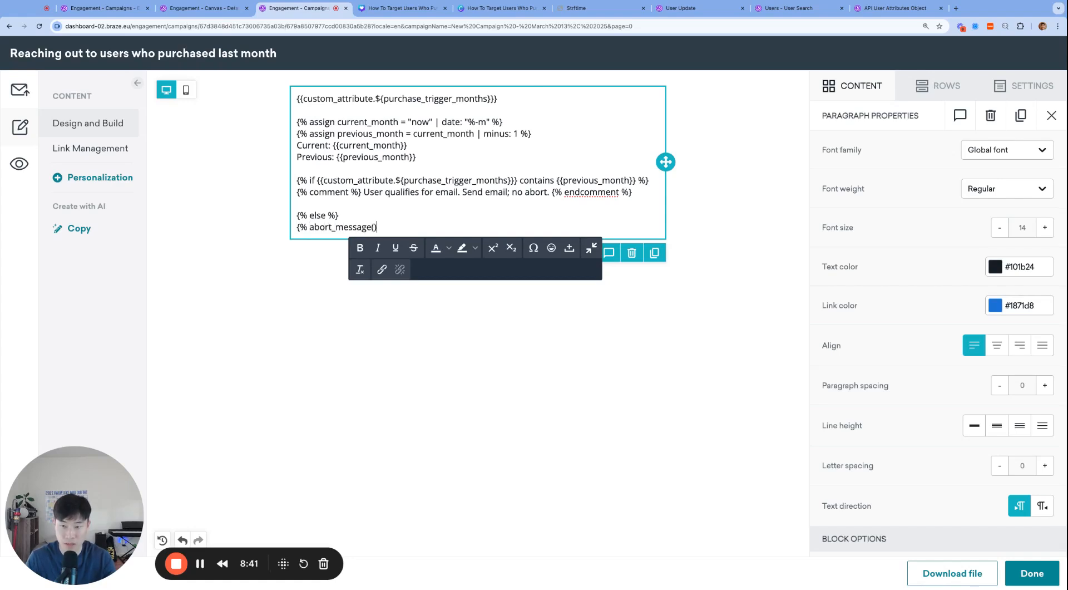
type("'User did not purchase last month. Abort message.")
type(" %")
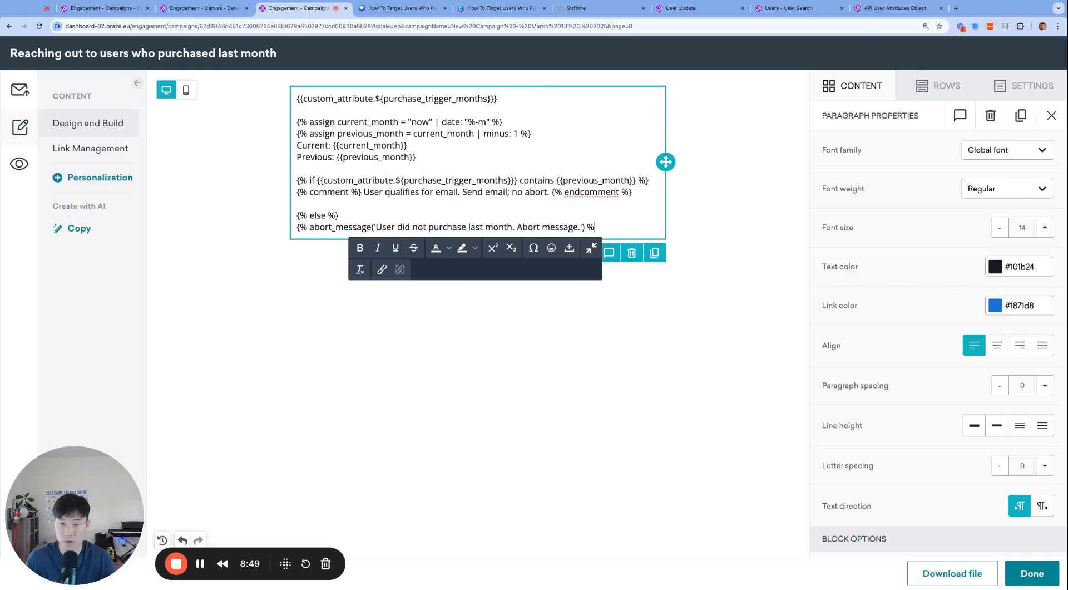
type("}")
key("Return")
key("Up")
key("Up")
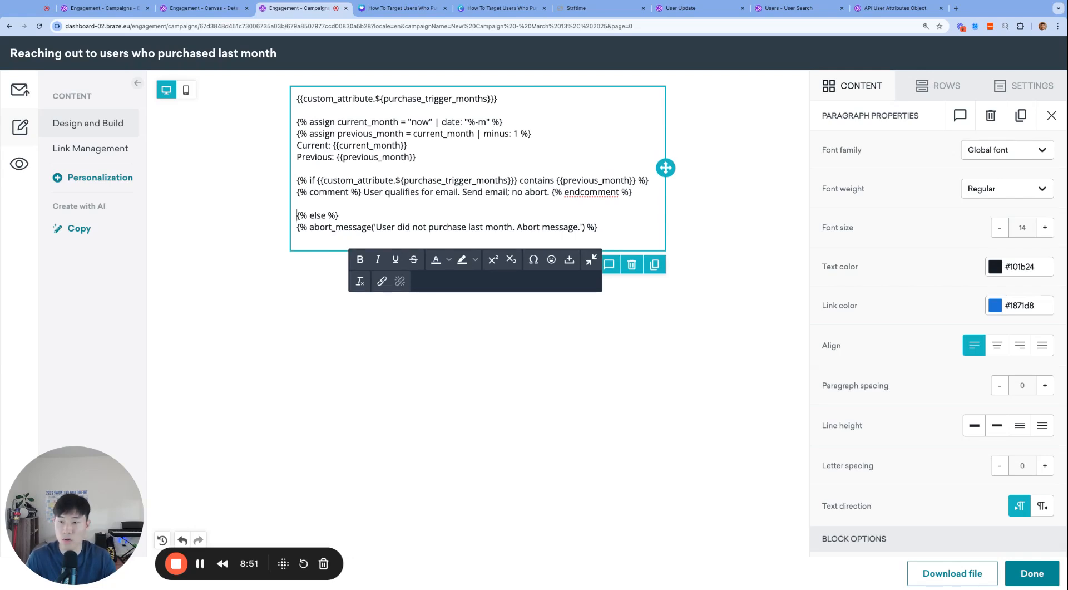
Step: Close the Liquid conditional with {% endif %} below the abort message line
key("Down")
key("Down")
key("Down")
key("Down")
key("Return")
type("{% endif %}")
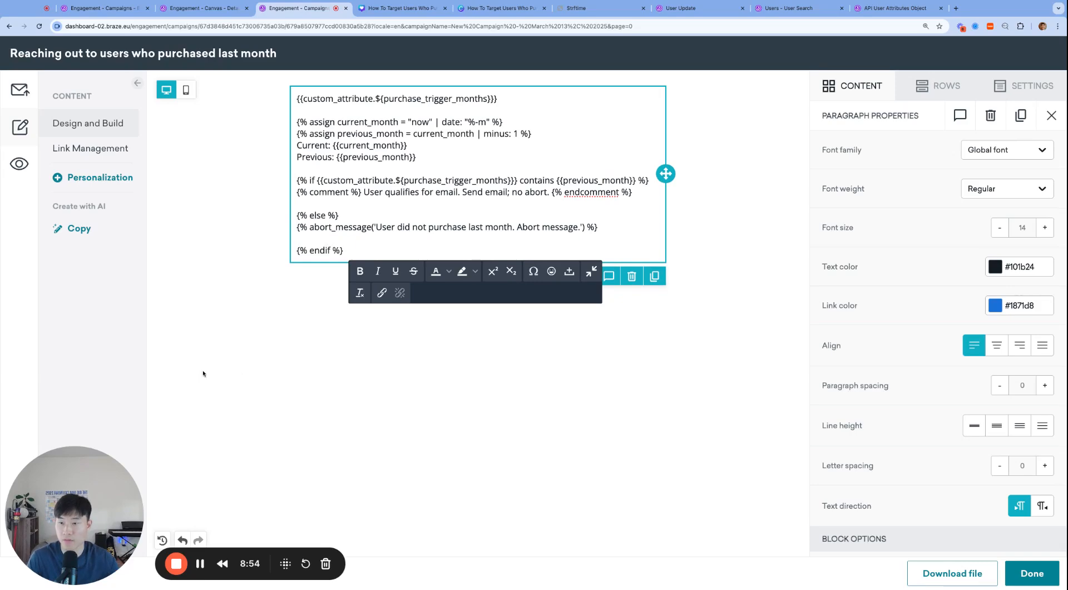
left_click(246, 328)
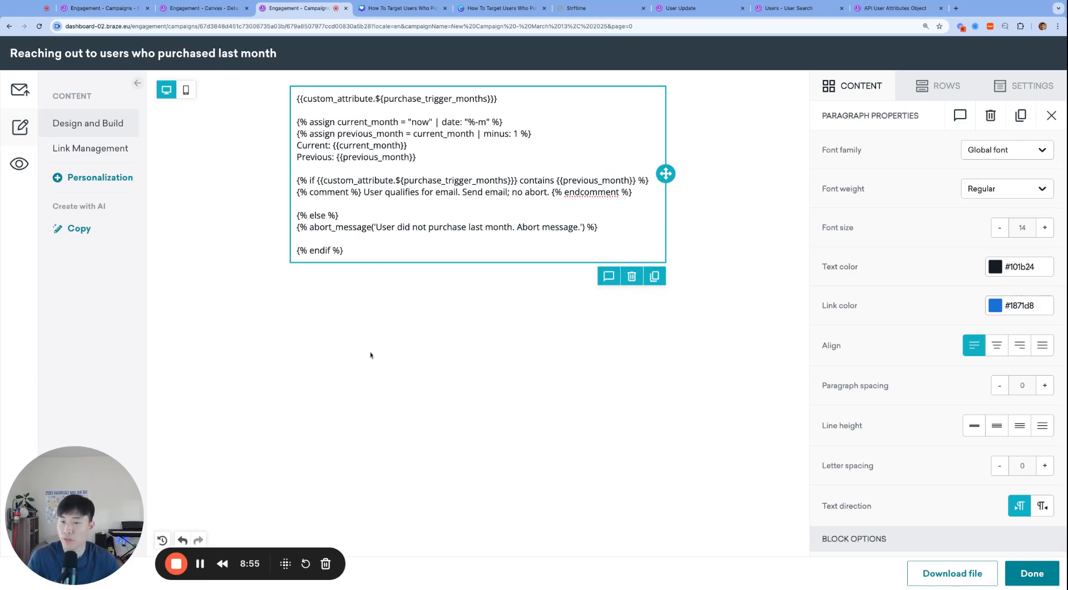
Step: Preview the email message, and check the purchase_trigger_months attribute in the test user's profile
left_click(19, 164)
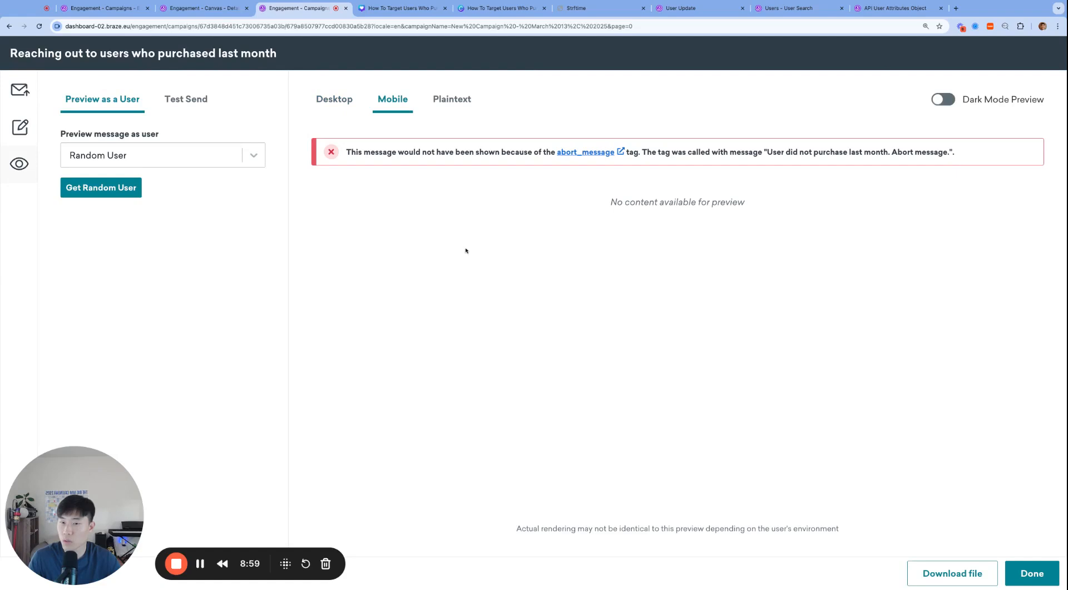
left_click(195, 156)
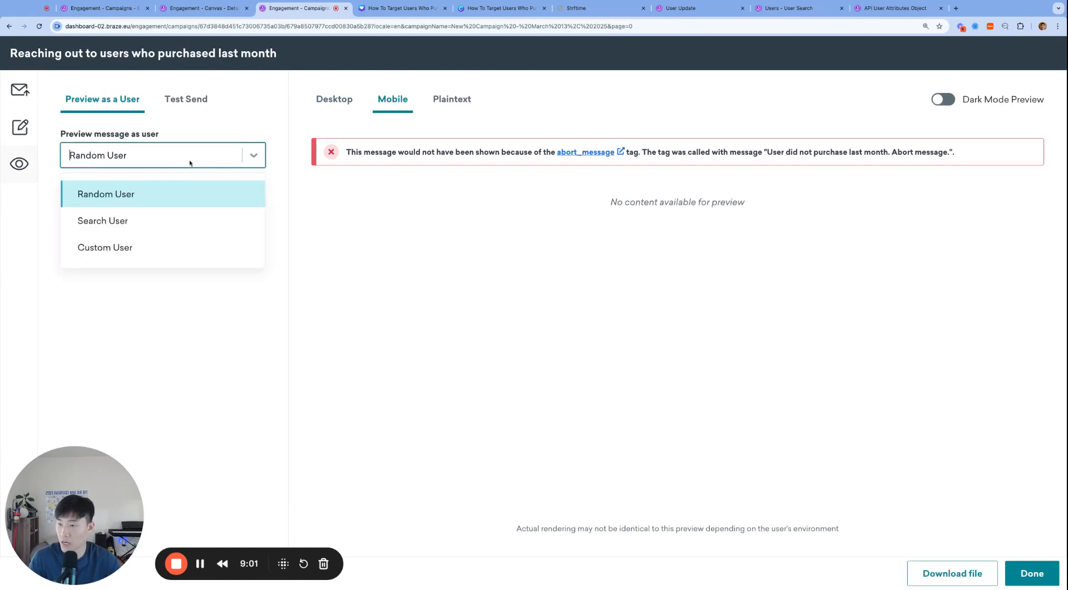
left_click(158, 284)
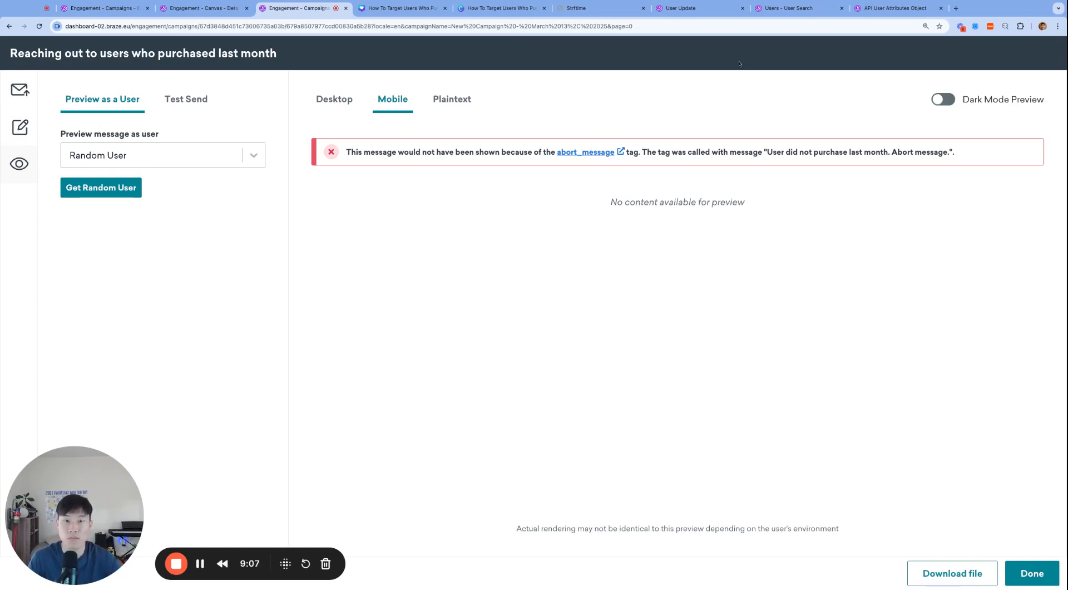
left_click(894, 8)
left_click(791, 9)
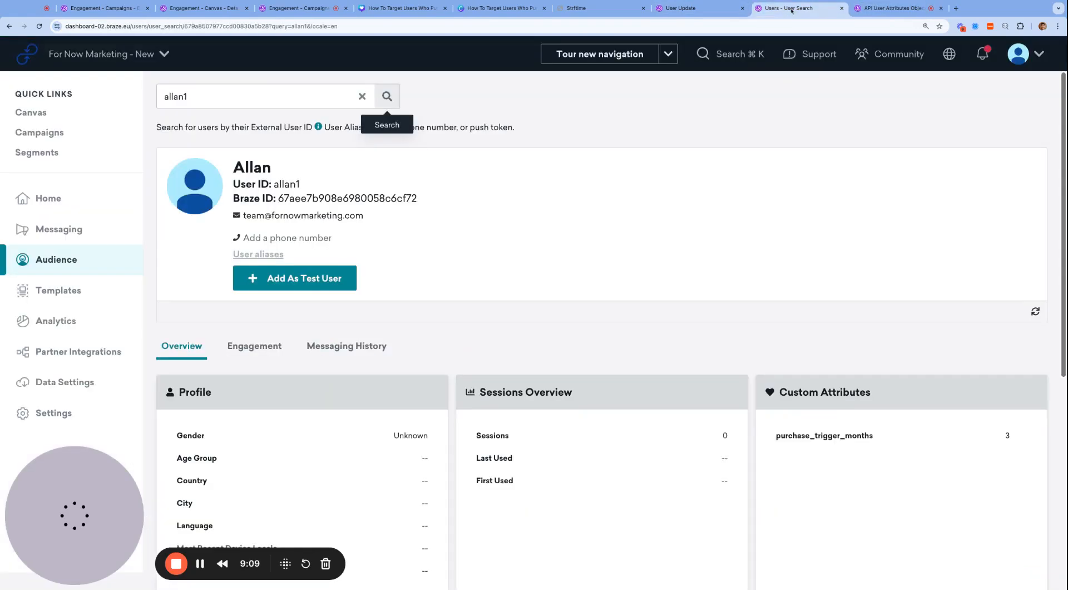
left_click(684, 9)
left_click(295, 8)
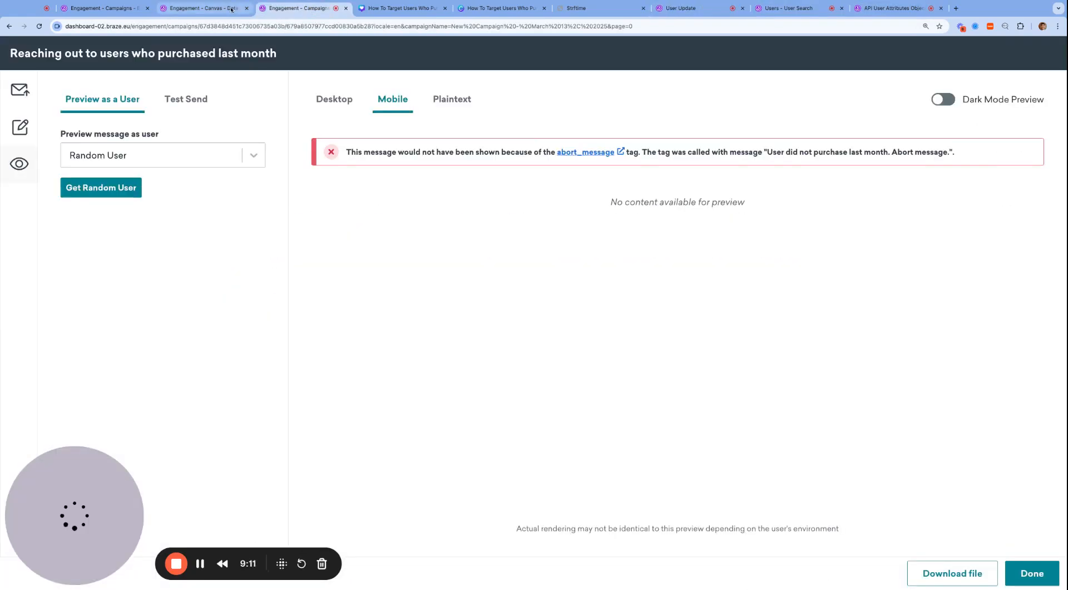
Step: Open the Capture User's Purchase's Trigger Month canvas for editing and open its User Update step
left_click(233, 9)
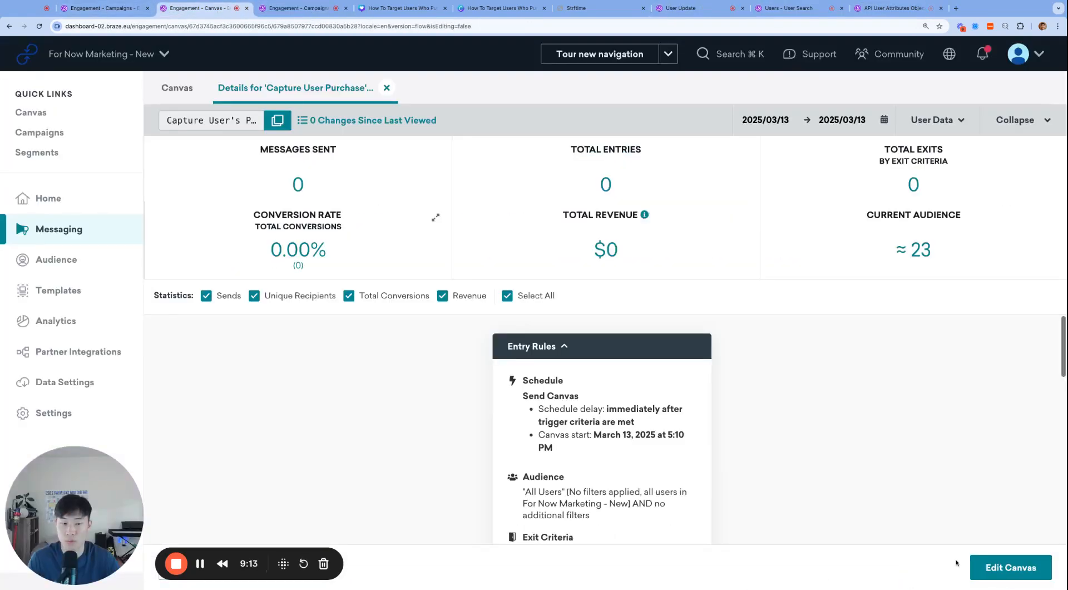
left_click(1004, 568)
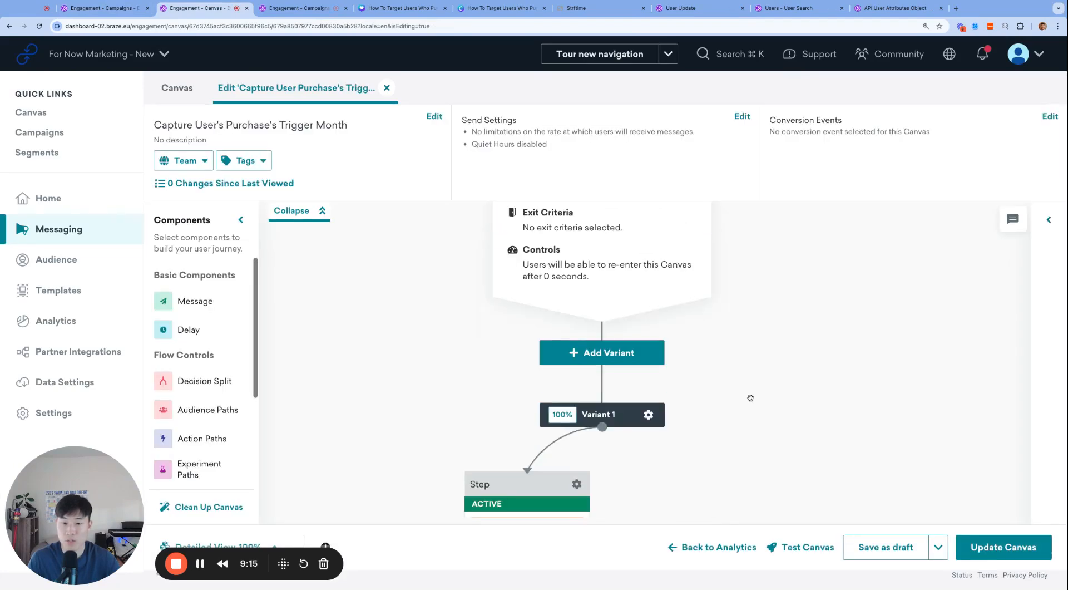
scroll(734, 399, "down", 5)
left_click(528, 251)
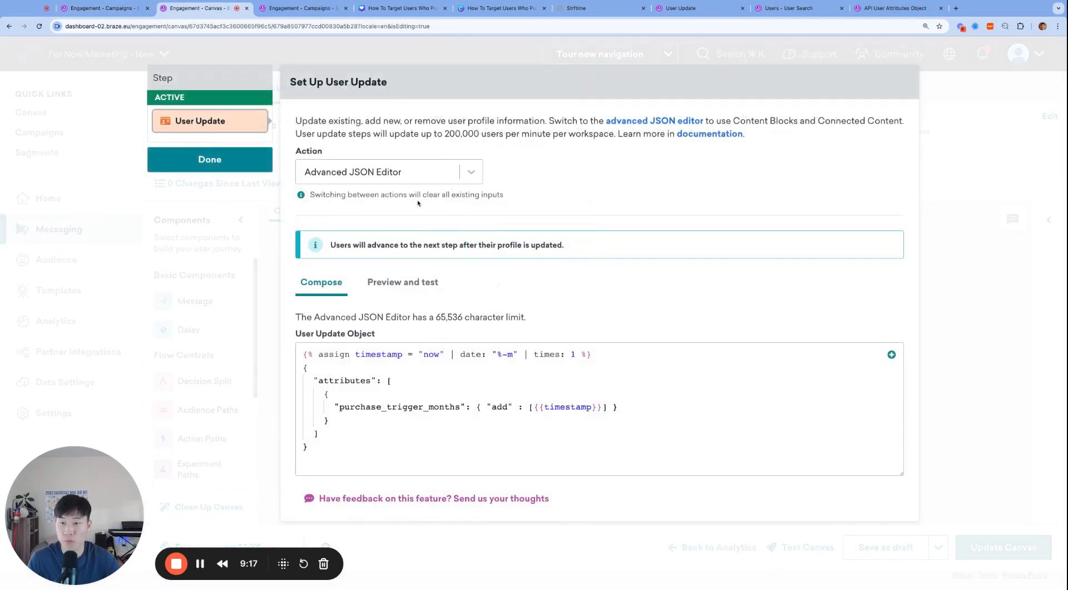
Step: In the user update object, replace {{timestamp}} in the purchase_trigger_months add array with 2
left_click(555, 418)
key("Up")
key("Up")
key("Down")
key("super+Right")
key("alt+Left")
key("alt+Left")
key("Right")
key("alt+shift+Right")
key("alt+shift+Right")
key("alt+shift+Right")
key("shift+Left")
type("2")
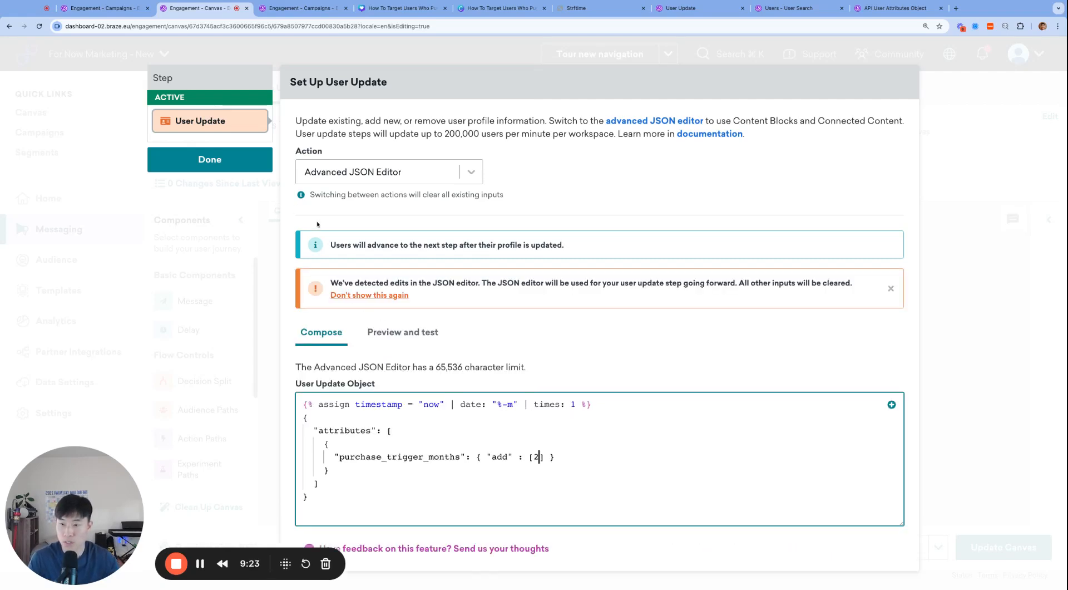
Step: Find the test user by external user ID in the update preview and send the test update to that user
left_click(405, 334)
left_click(700, 415)
left_click(703, 452)
left_click(722, 448)
type("allan1")
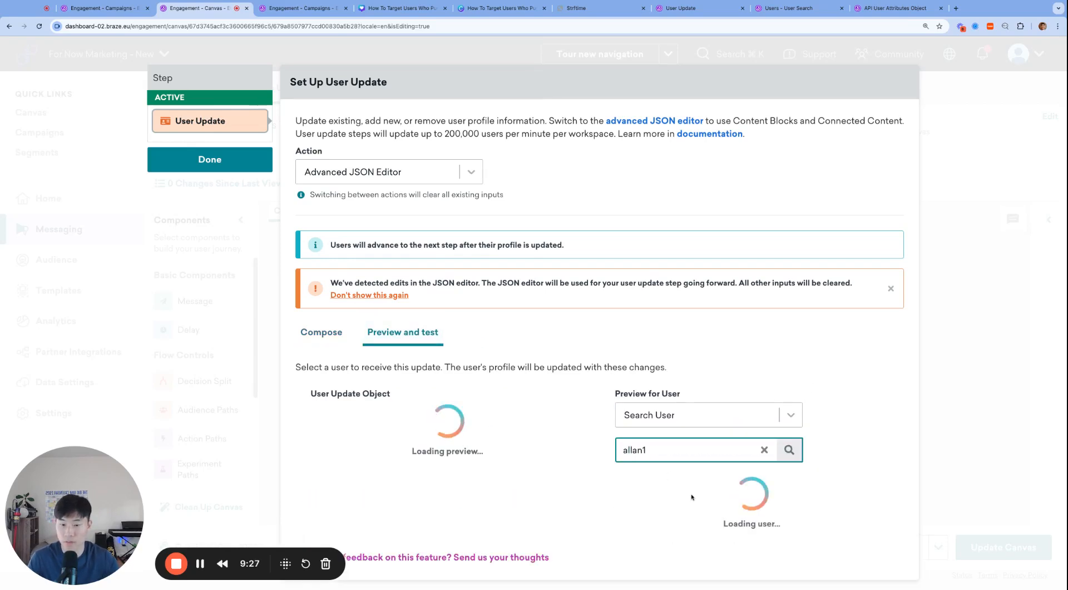
left_click(671, 519)
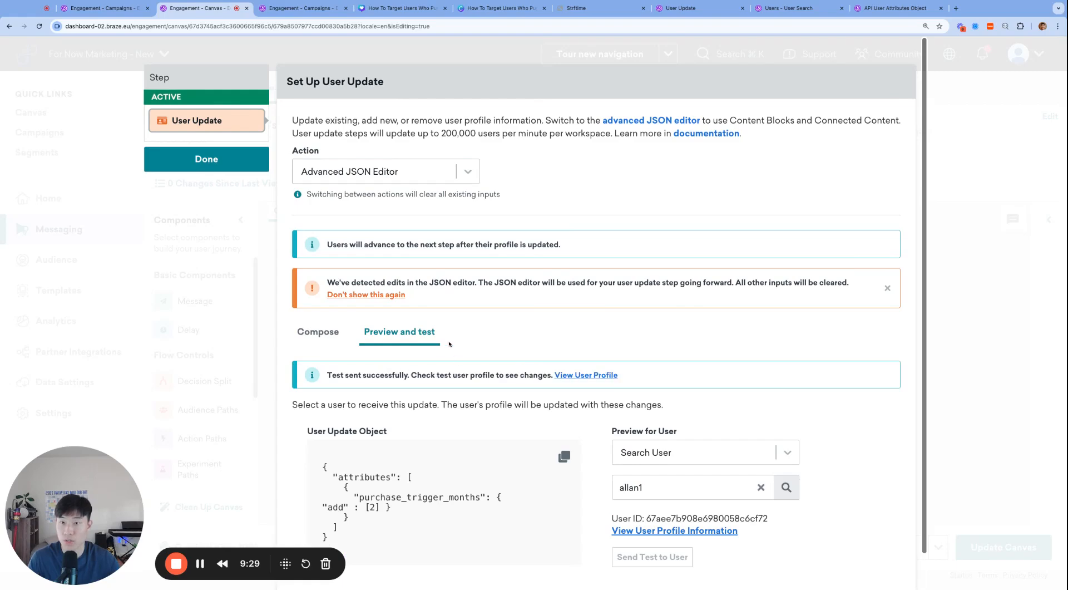
Step: Check the purchase_trigger_months values in the test user's profile
left_click(791, 8)
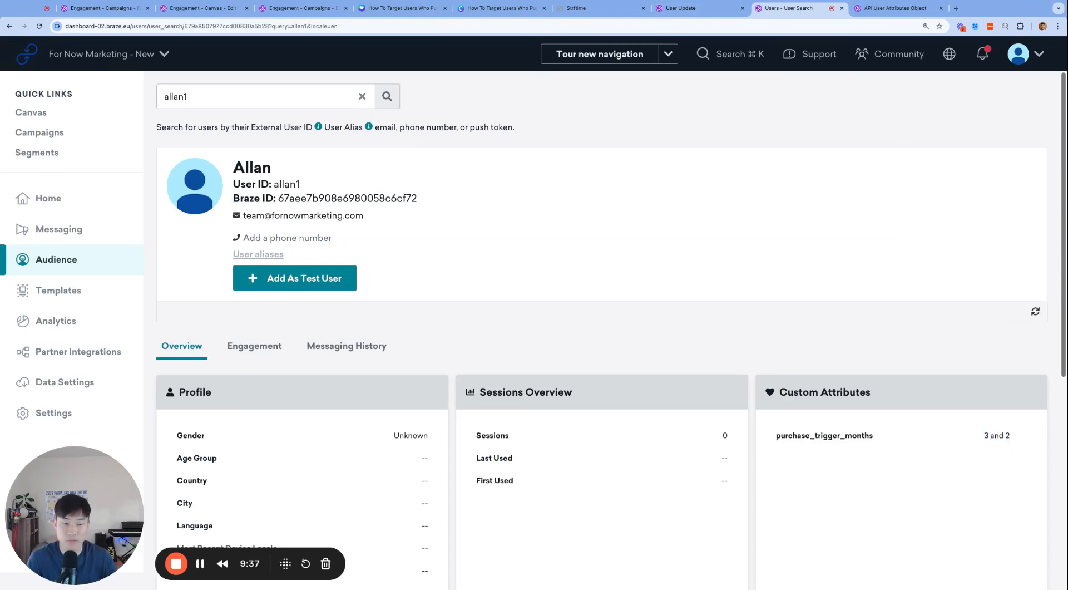
double_click(831, 434)
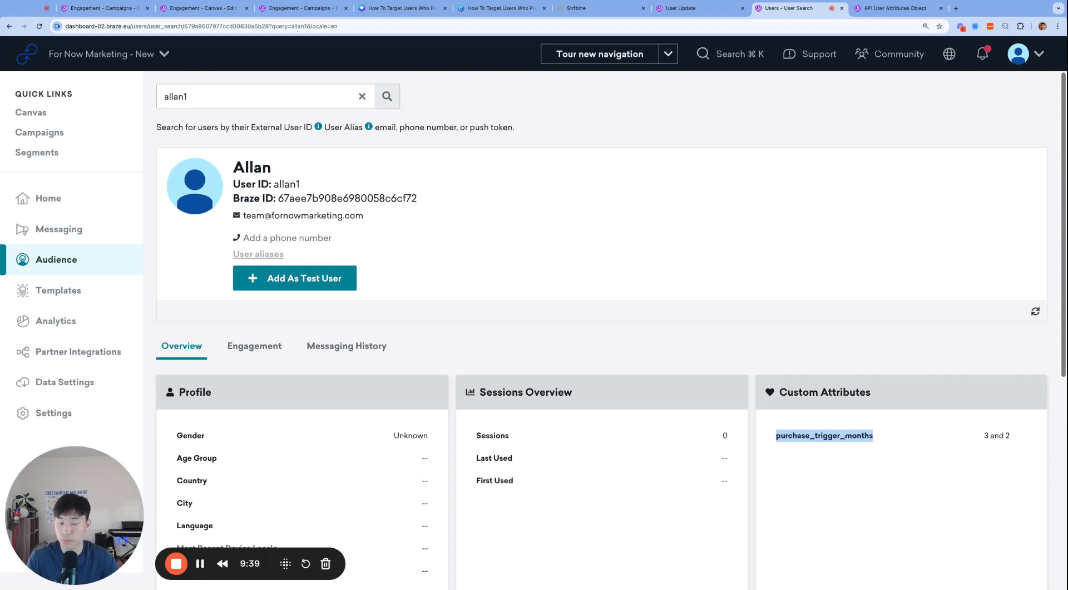
left_click(881, 460)
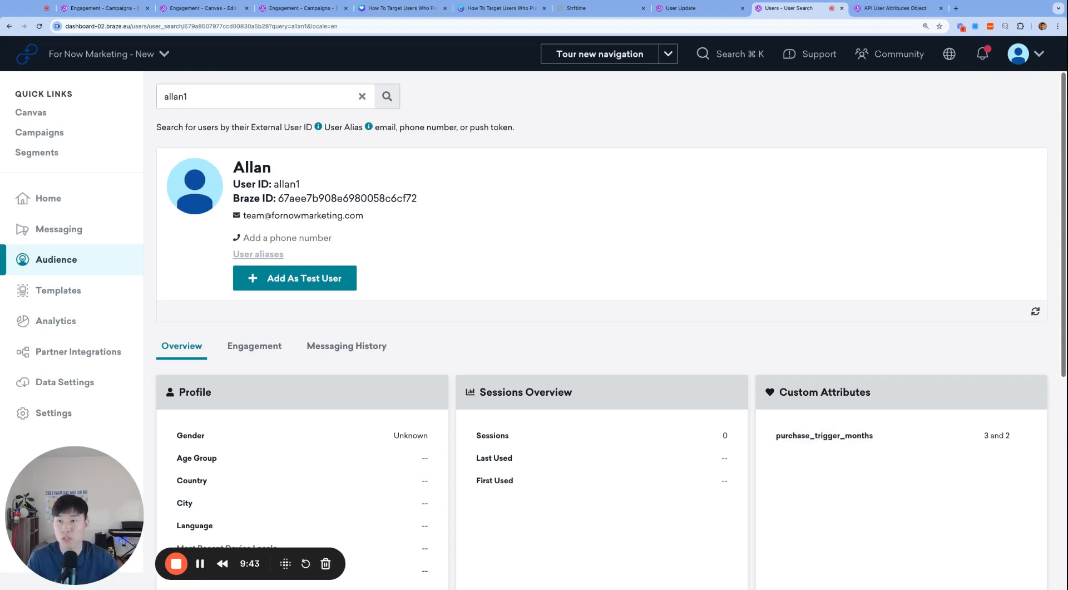
Step: Return to the email campaign, finish the message editor, and reopen the message preview from the email body
left_click(124, 7)
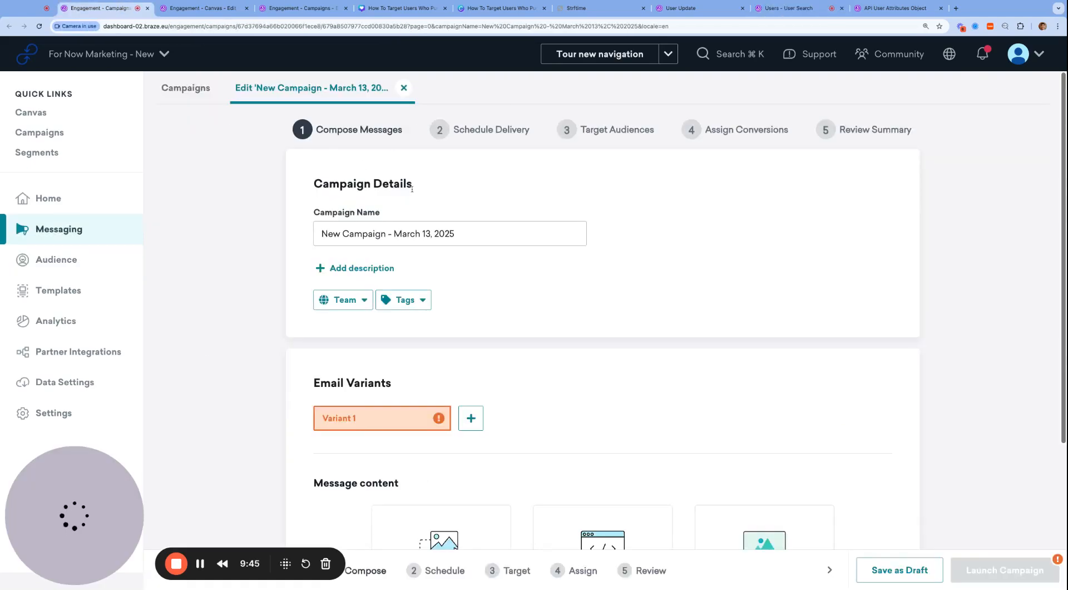
left_click(312, 8)
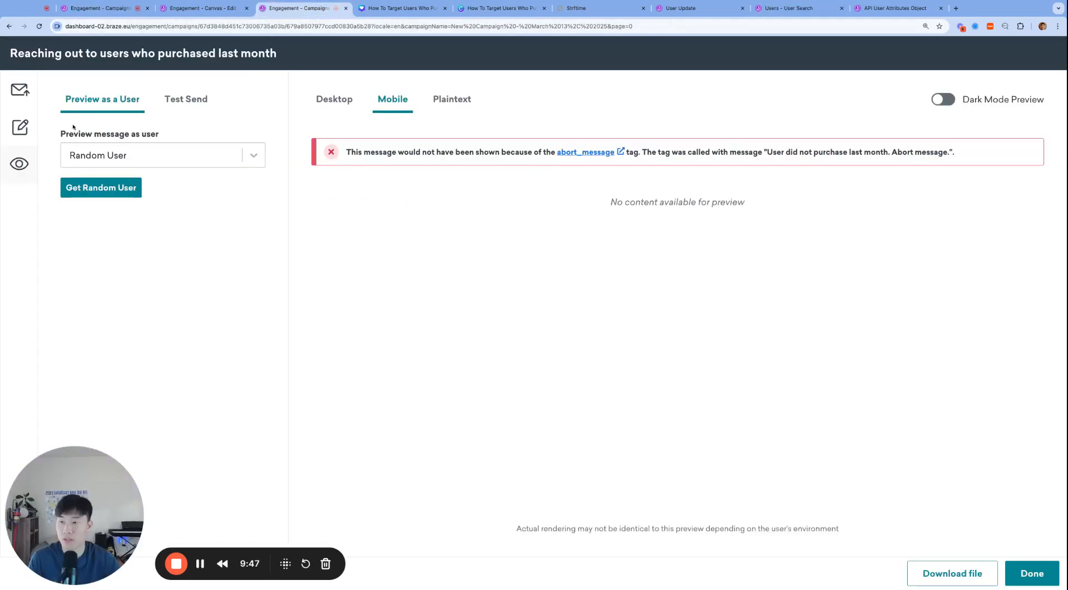
left_click(1030, 573)
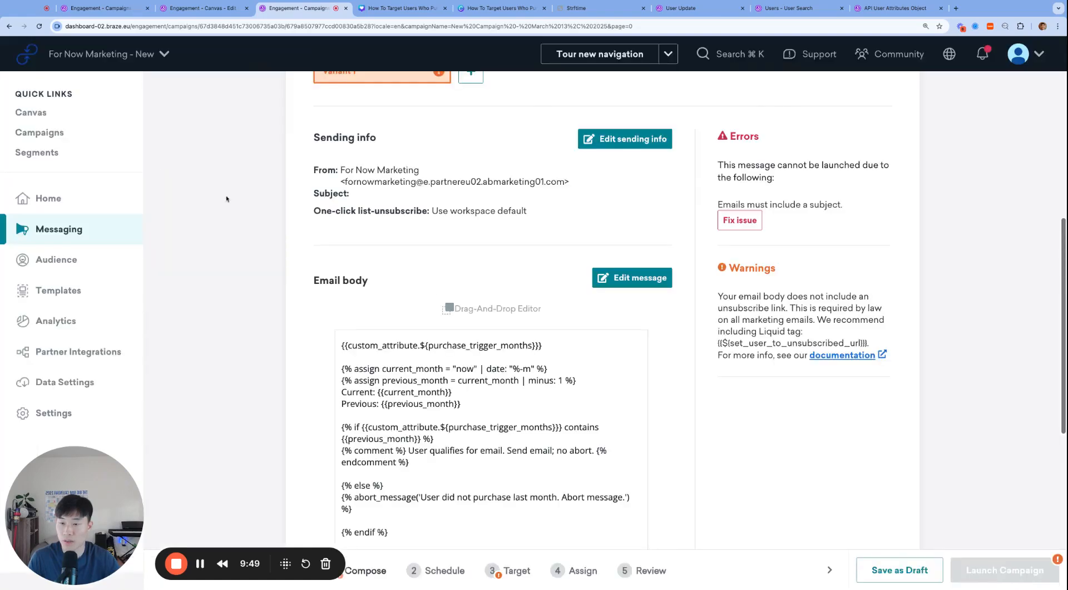
scroll(446, 303, "down", 5)
scroll(638, 323, "up", 1)
scroll(639, 323, "down", 2)
left_click(635, 529)
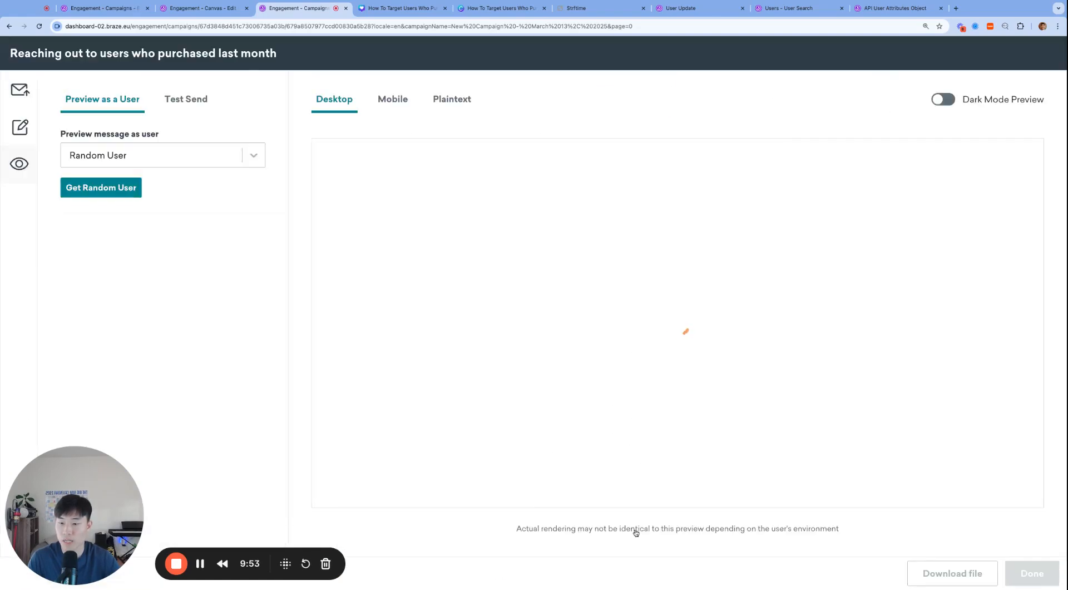
Step: Preview the email as the test user, searching by external user ID
left_click(224, 162)
left_click(111, 219)
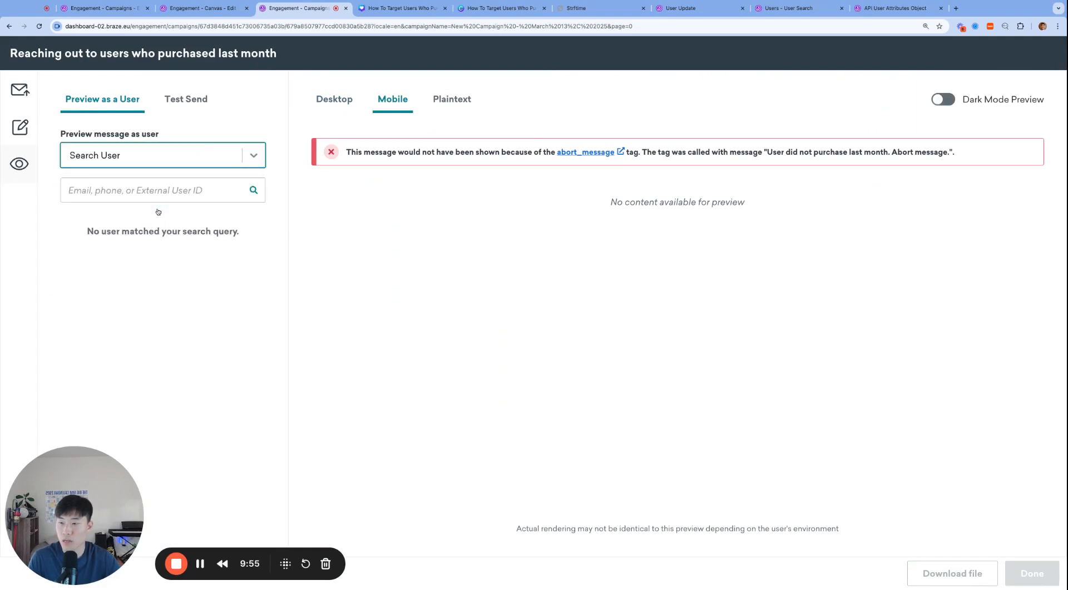
left_click(149, 192)
type("allan1")
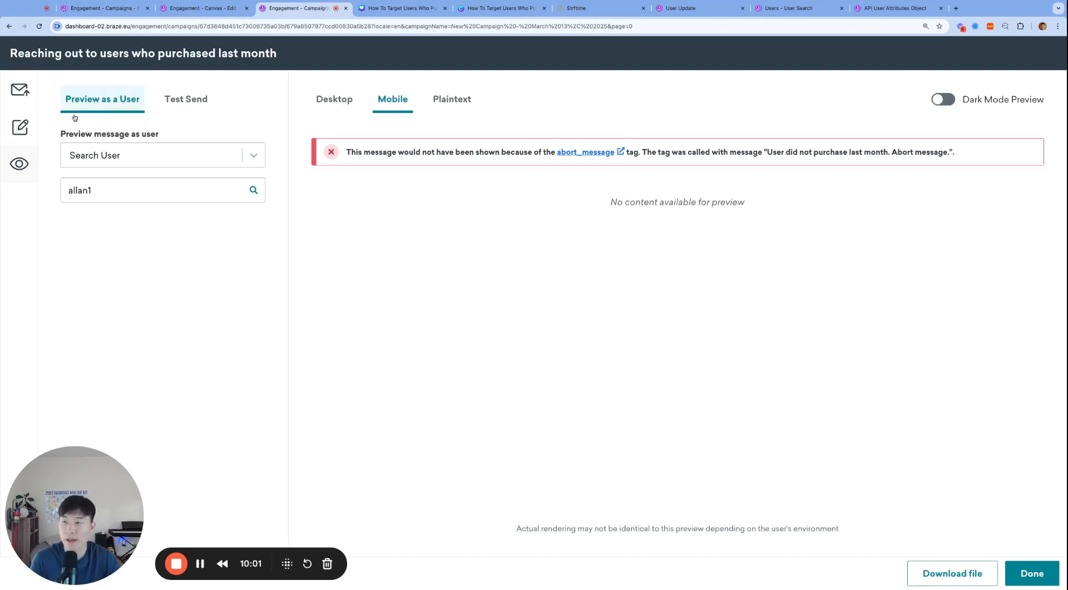
Step: Return to the email editor and append | replace: " ", "" after minus: 1 in the previous_month assignment
left_click(20, 127)
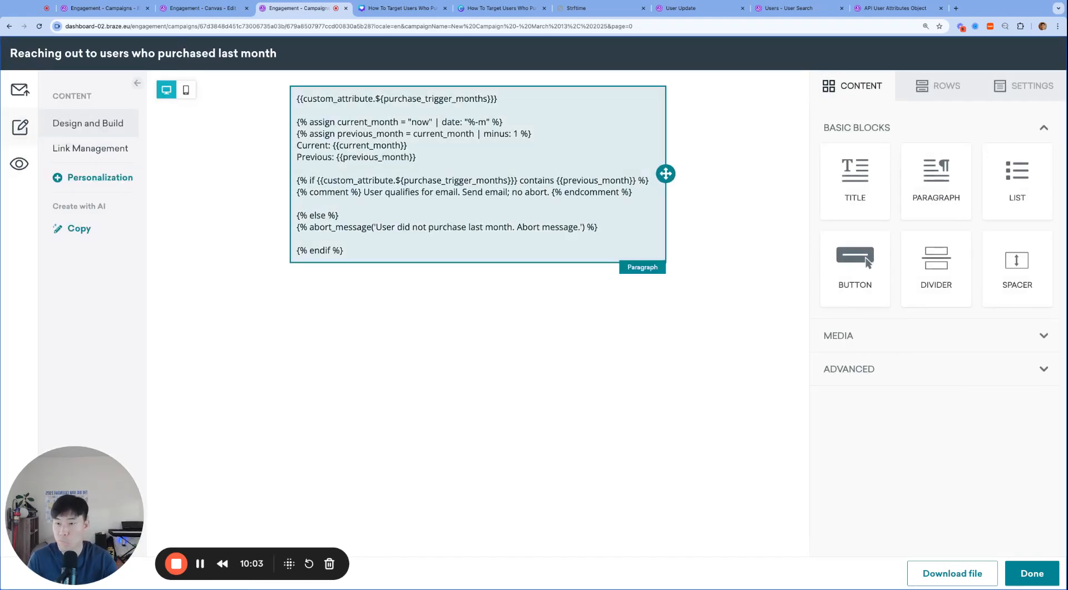
left_click(479, 118)
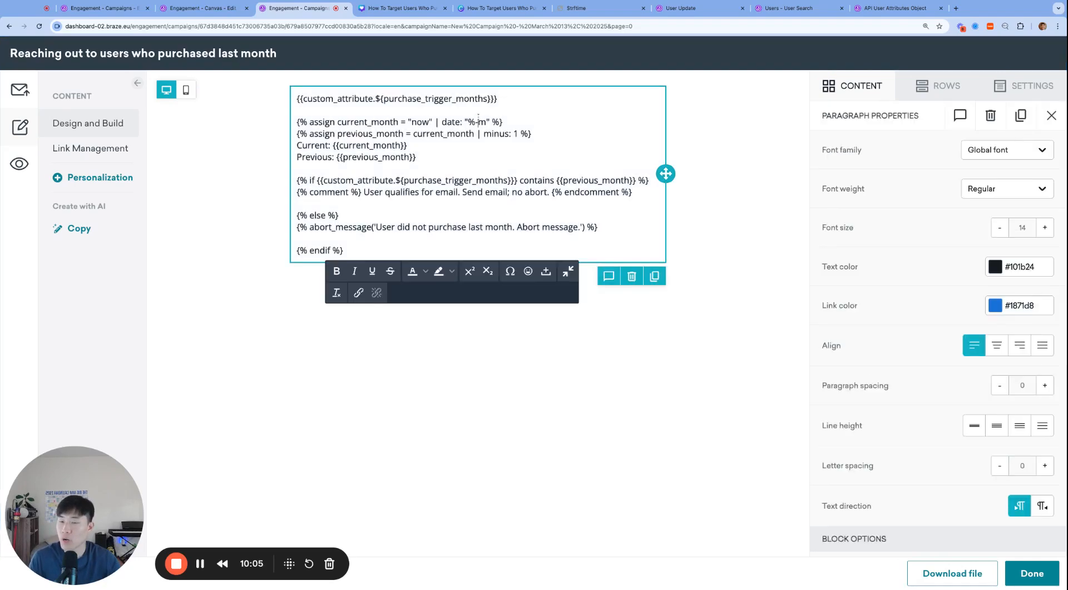
key("ctrl+plus")
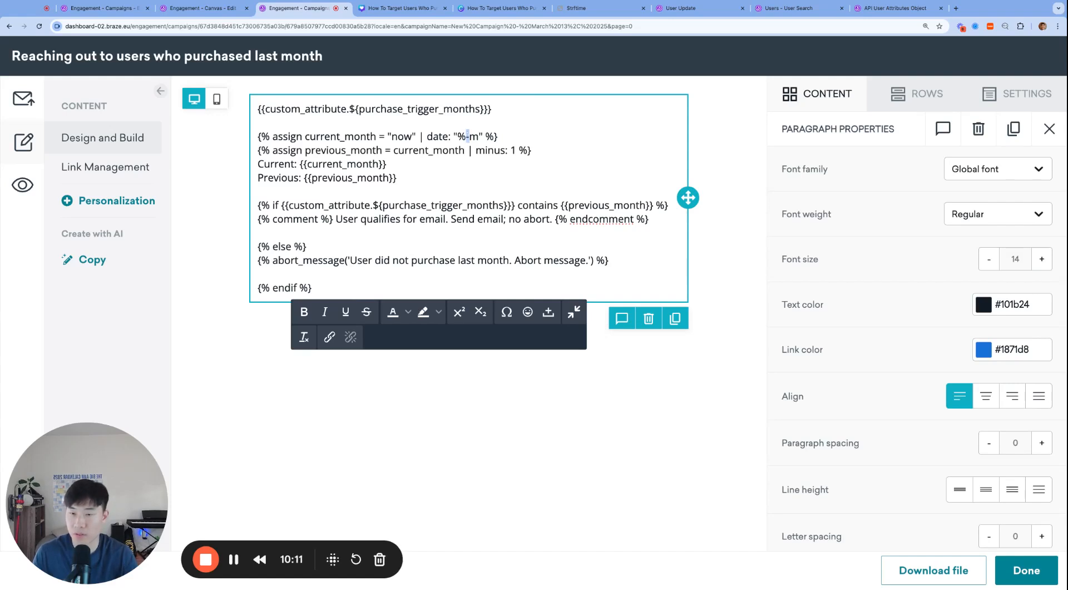
key("Right")
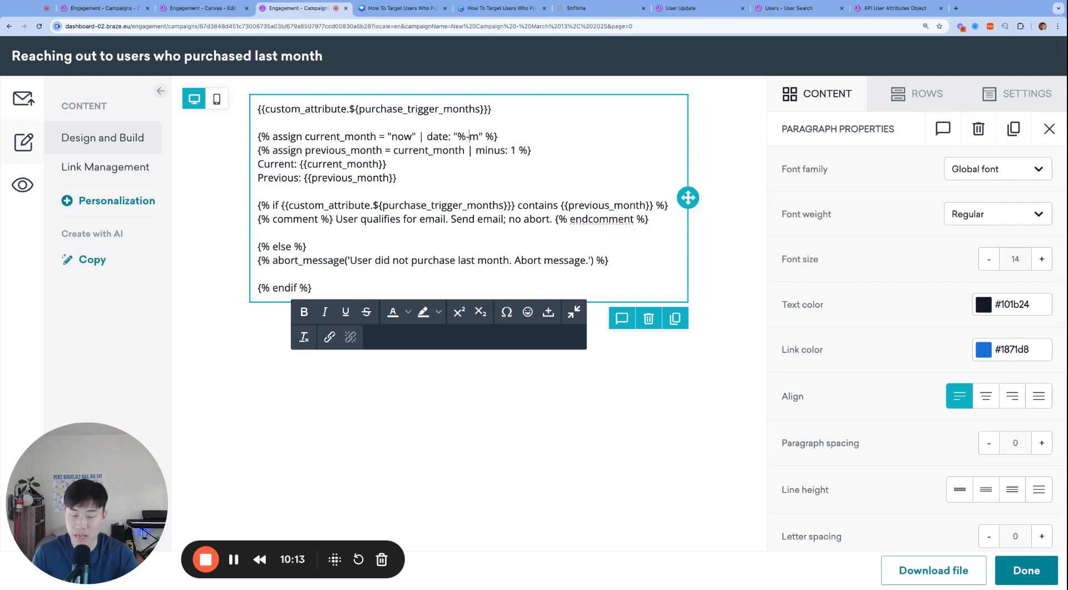
key("super+plus")
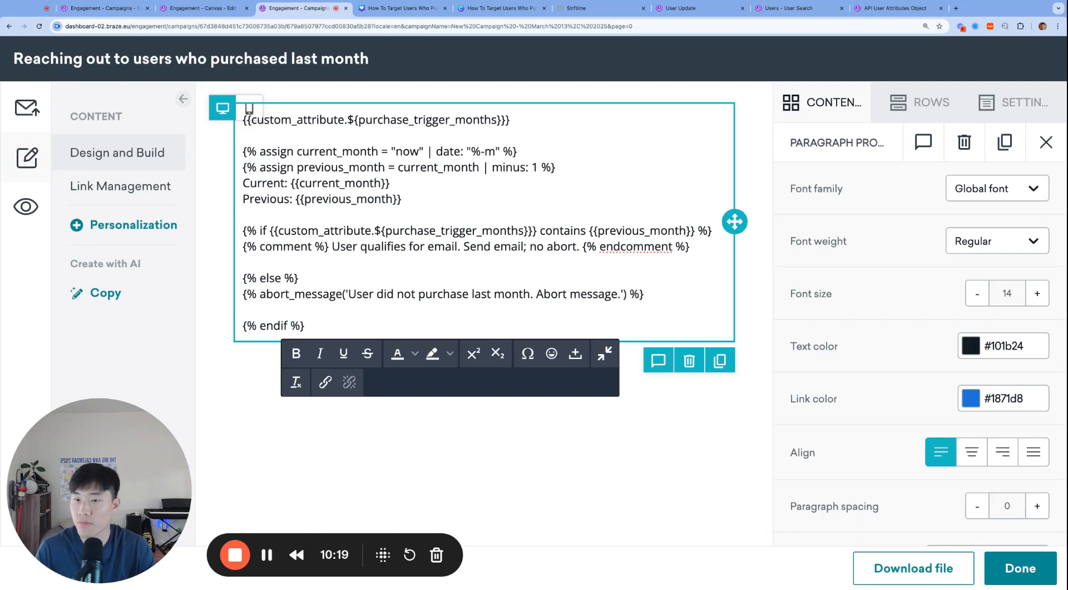
key("Right")
key("Right")
type("| replac")
type("e: \" \"")
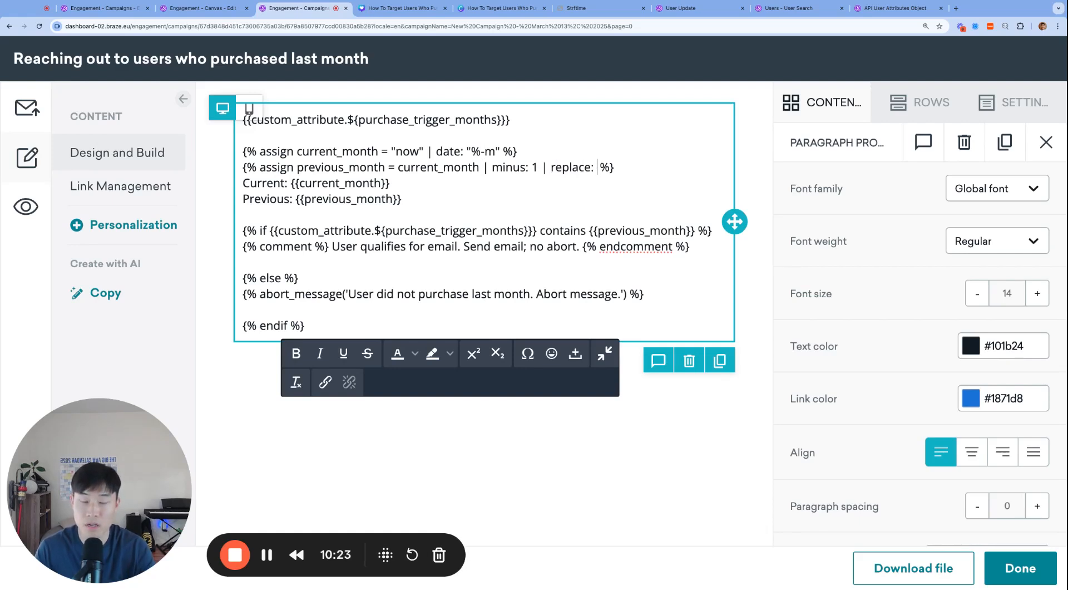
type(", \"\"")
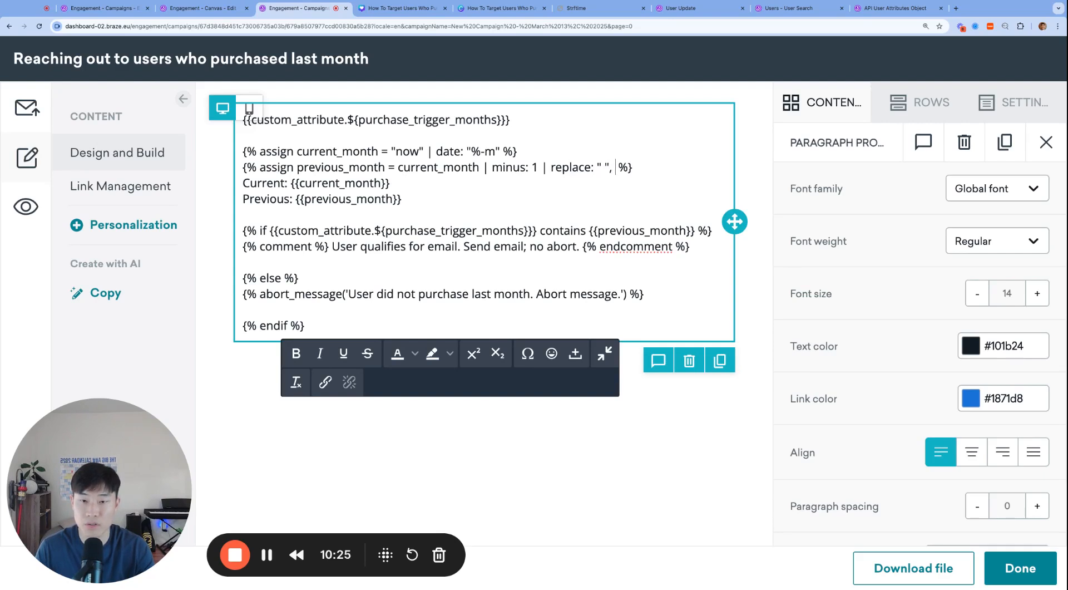
Step: Review the space argument of the replace filter and the {{previous_month}} output line
key("Left")
key("Left")
key("Left")
key("Left")
key("Left")
key("shift+Left")
key("Right")
key("Right")
key("Right")
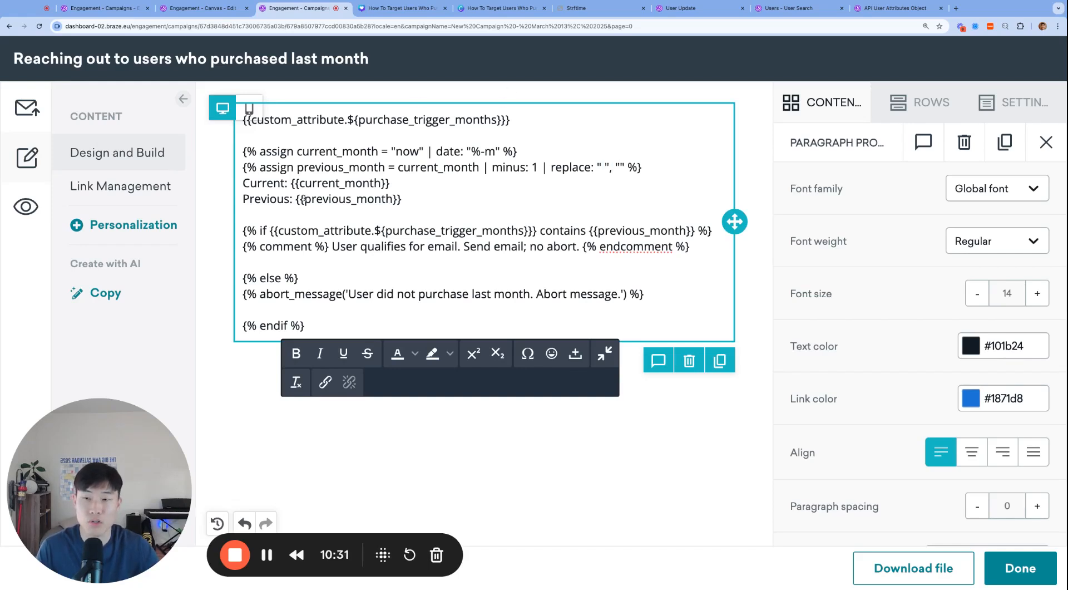
left_click_drag(296, 199, 401, 199)
left_click(418, 204)
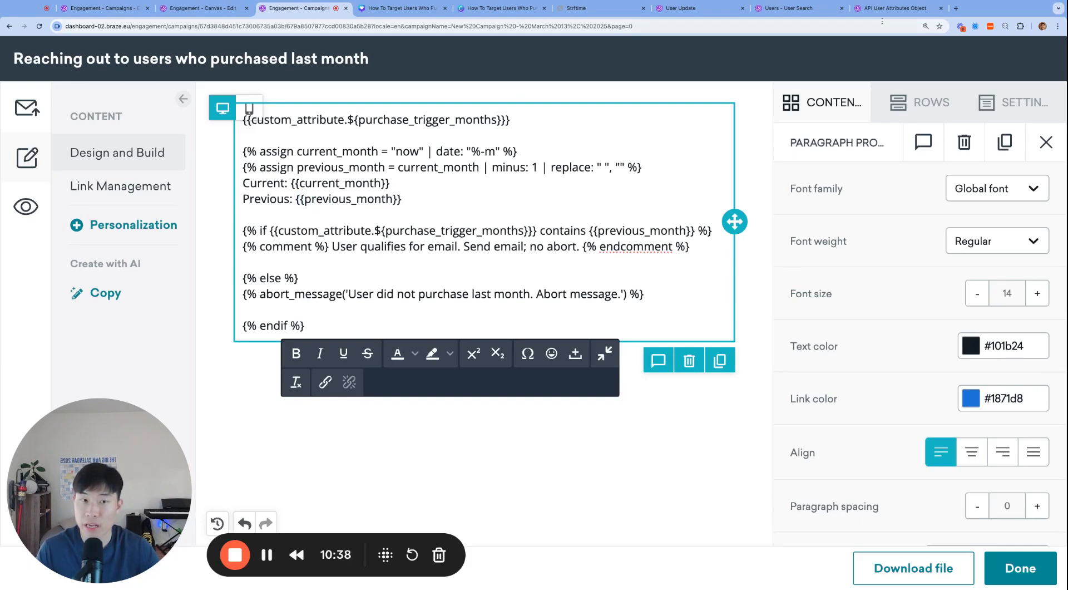
Step: Return to the canvas's user update code and highlight the times: 1 filter in the timestamp assignment
left_click(790, 8)
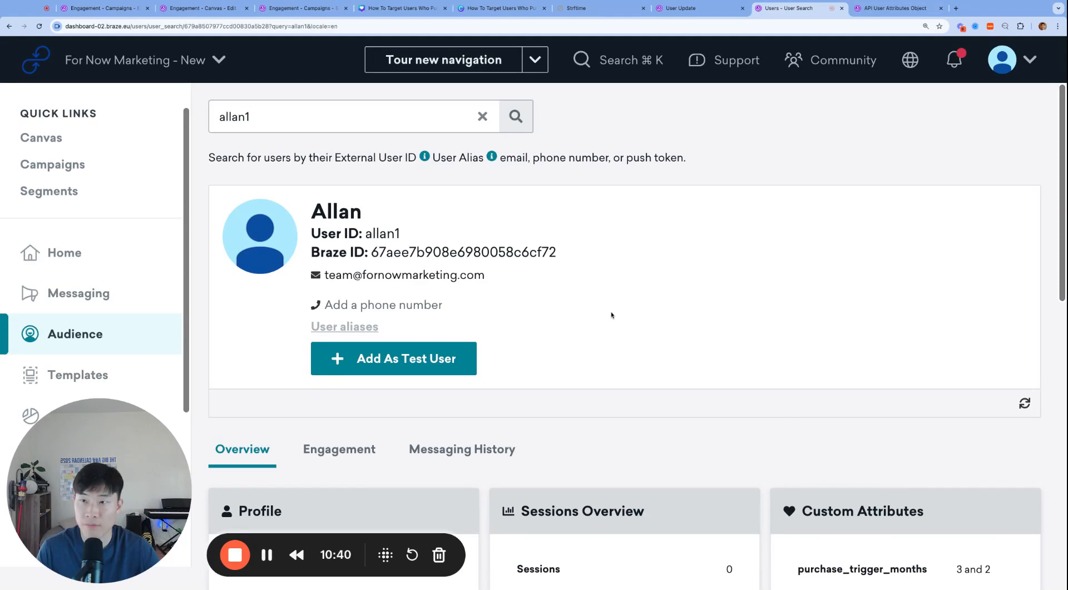
left_click(200, 8)
scroll(343, 221, "down", 5)
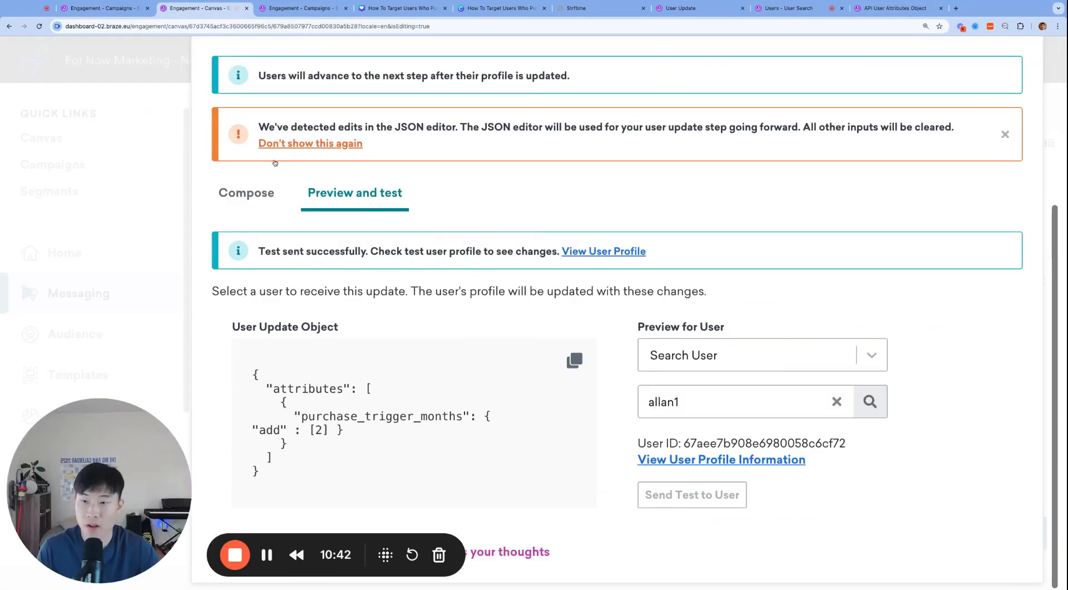
left_click(247, 192)
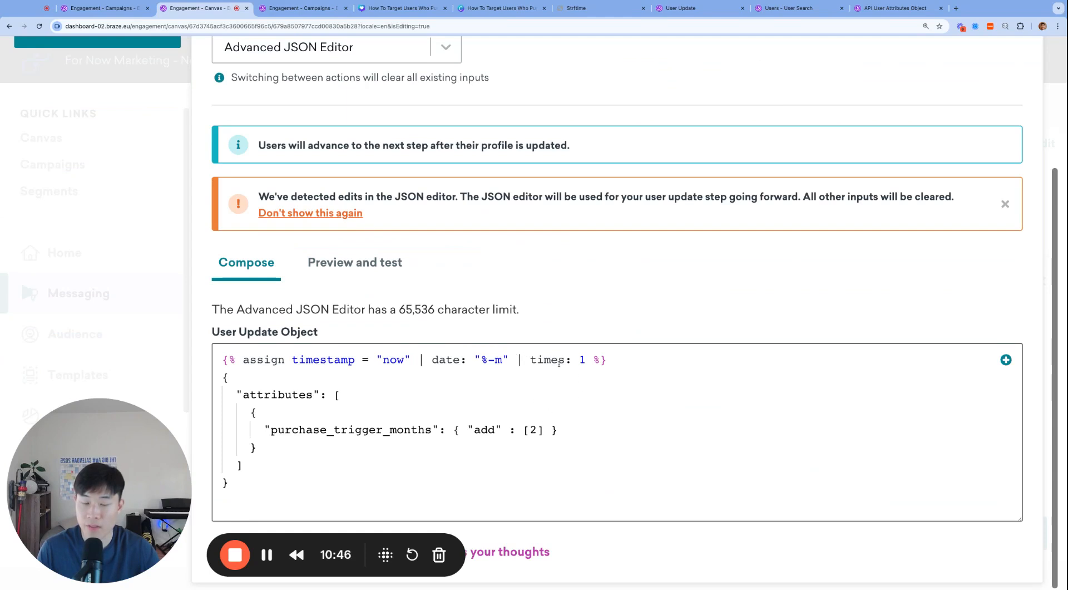
left_click_drag(590, 361, 523, 360)
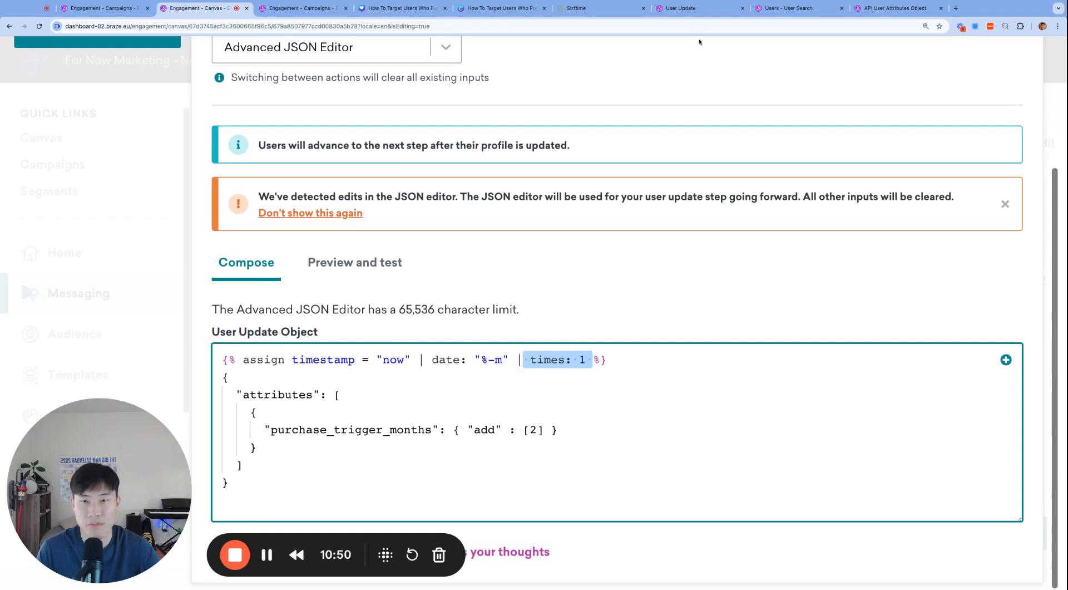
Step: Return to the email campaign and preview the message as the test user, searching by user ID
left_click(601, 7)
left_click(690, 8)
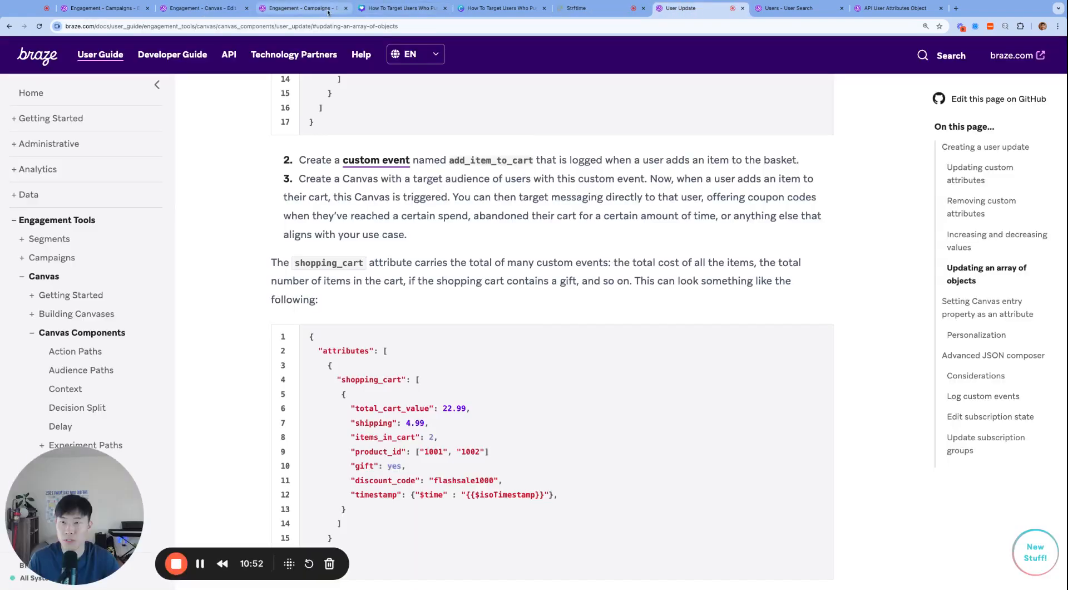
left_click(304, 7)
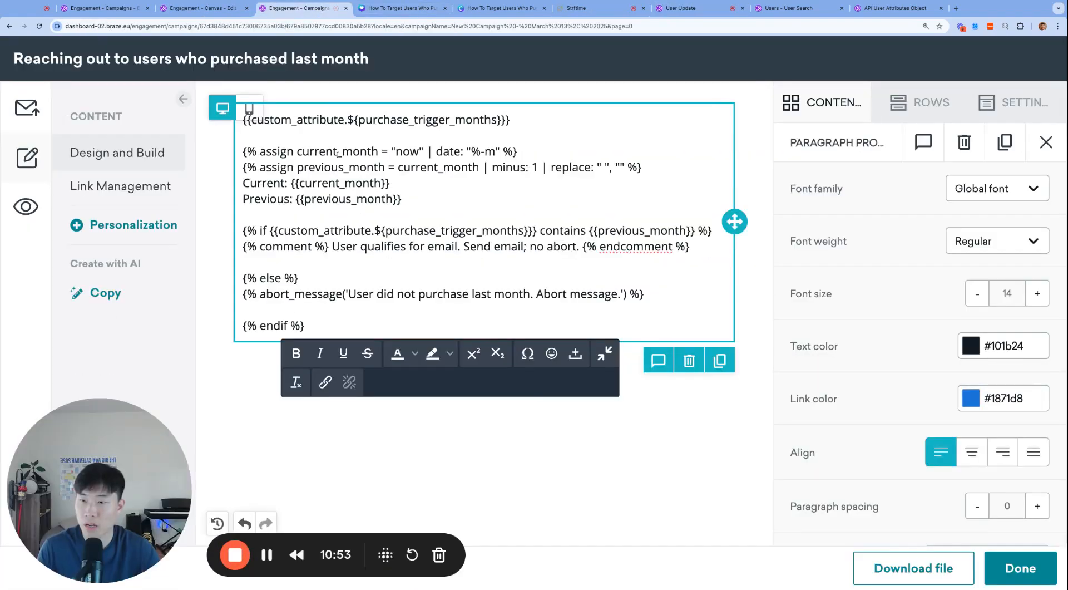
left_click(27, 206)
key("ctrl+minus")
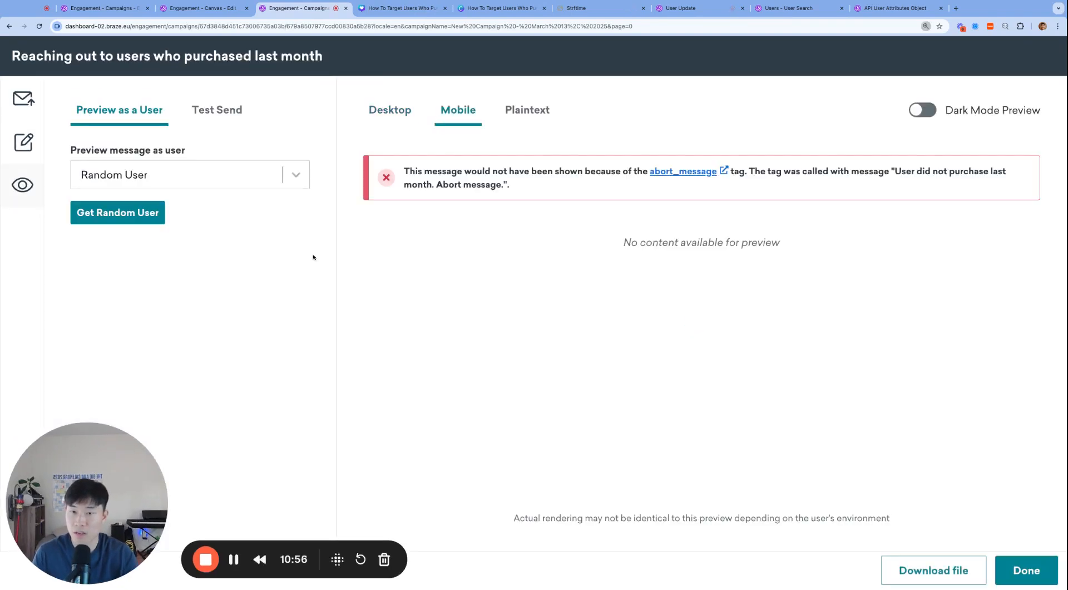
left_click(259, 182)
left_click(248, 251)
left_click(165, 225)
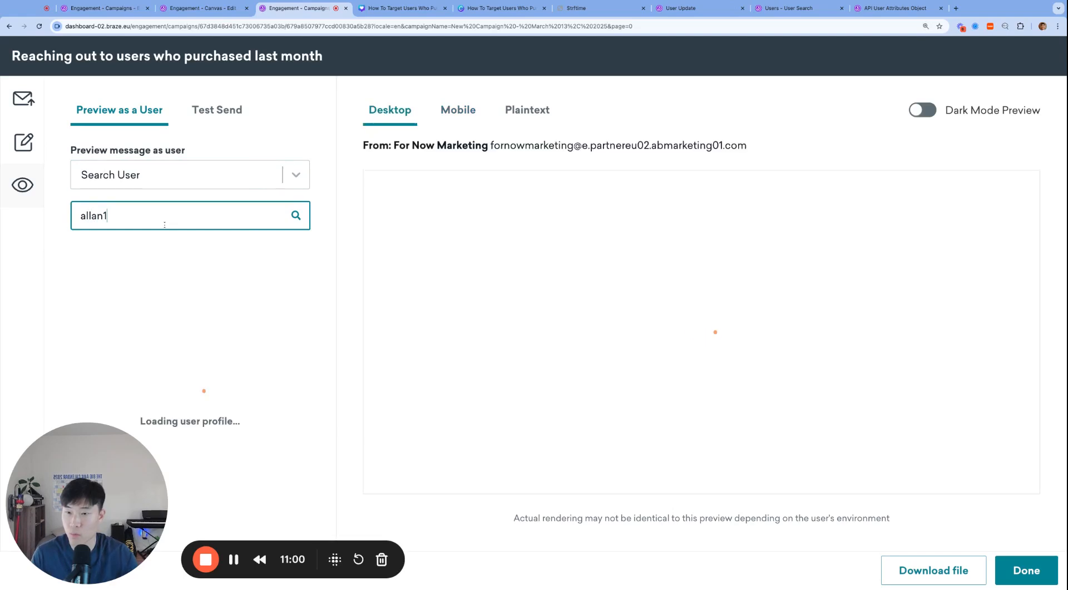
Step: Examine the rendered current and previous month output and the test user's profile attributes in the preview
triple_click(486, 182)
left_click(577, 267)
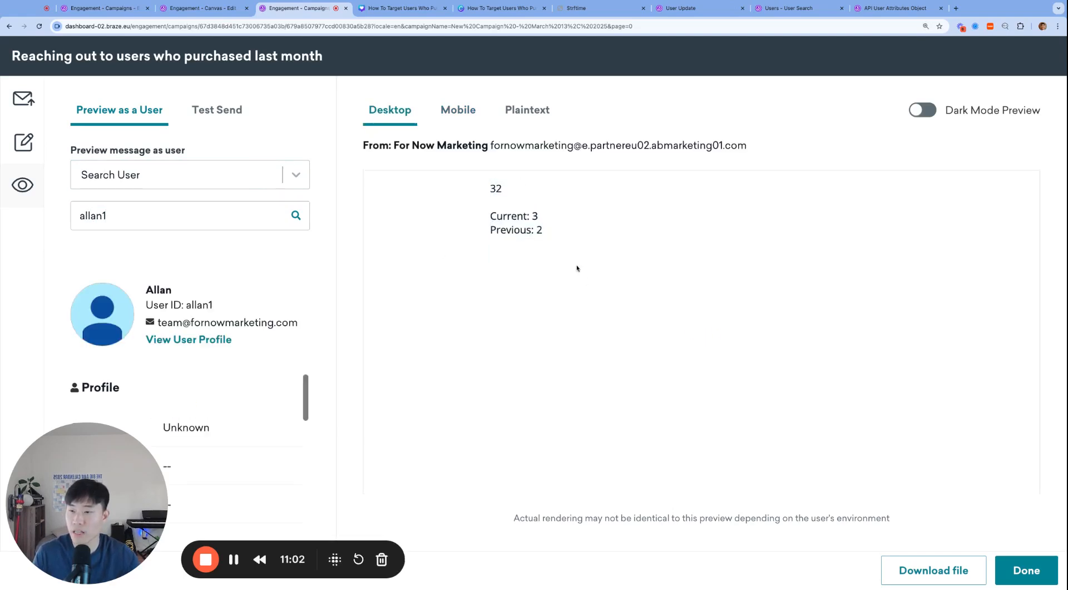
scroll(202, 421, "down", 5)
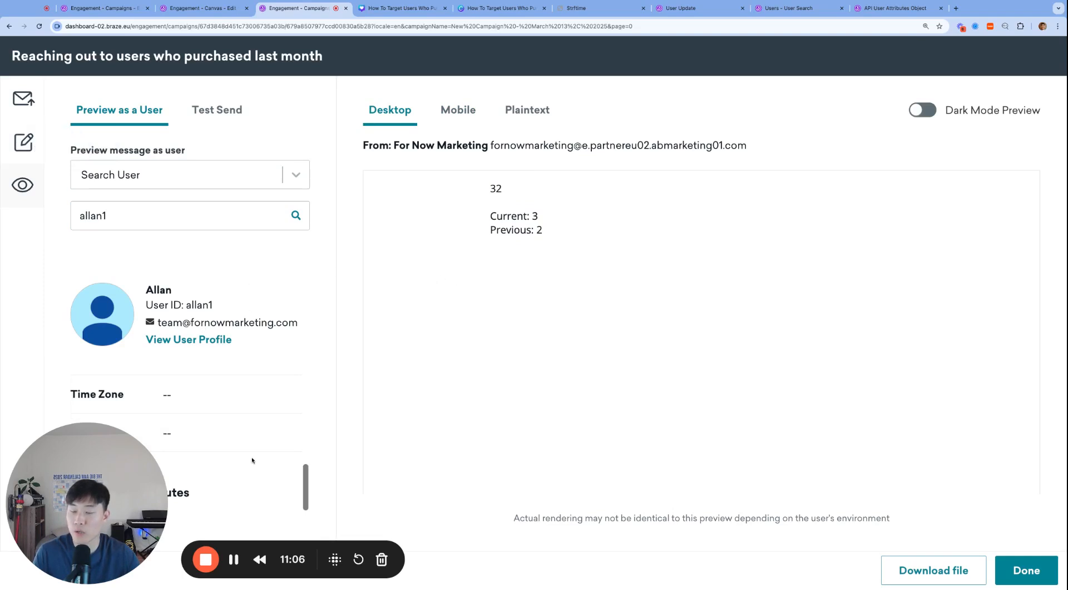
scroll(258, 402, "up", 3)
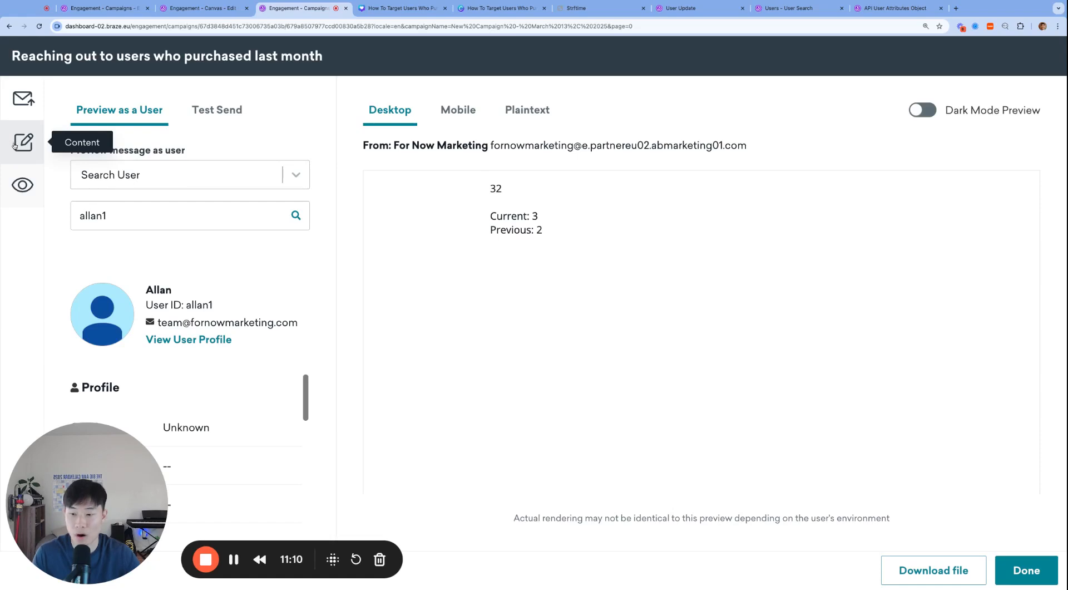
Step: Go back to the email content and highlight purchase_trigger_months in the opening custom attribute line
left_click(15, 144)
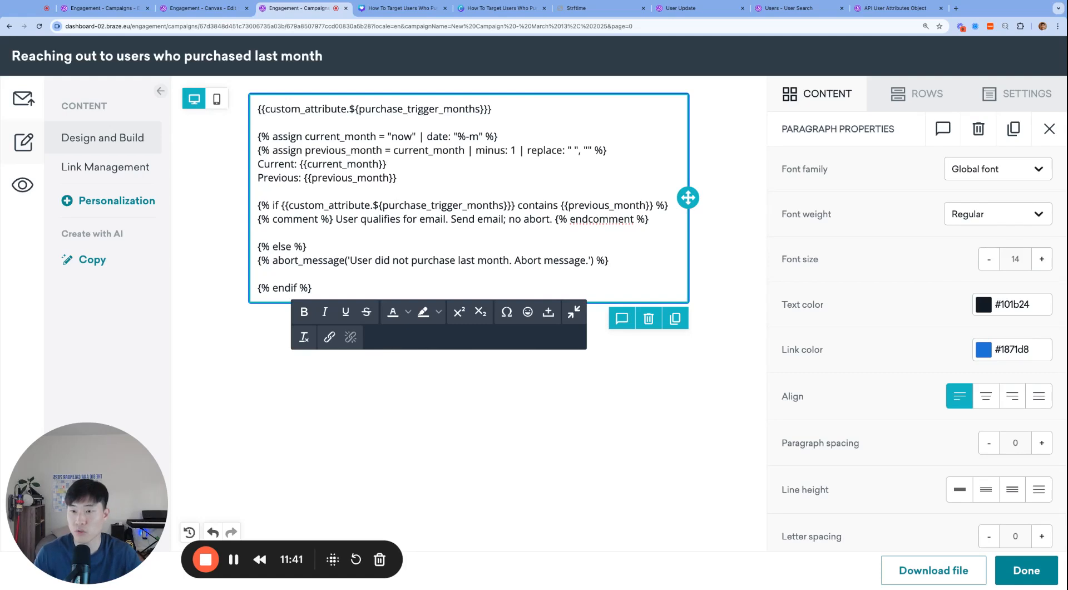
double_click(421, 110)
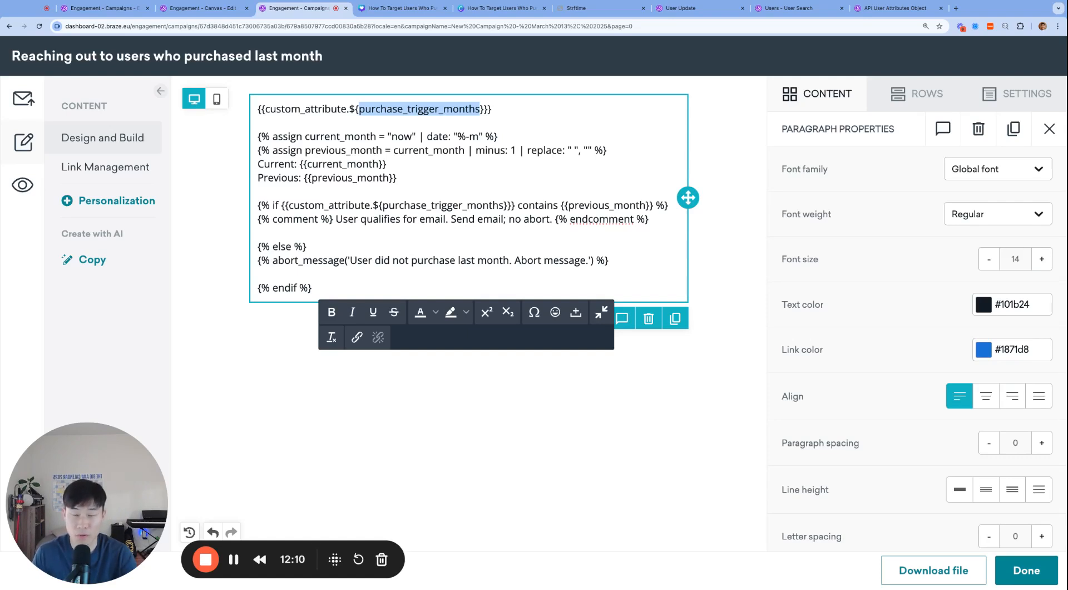
left_click(518, 165)
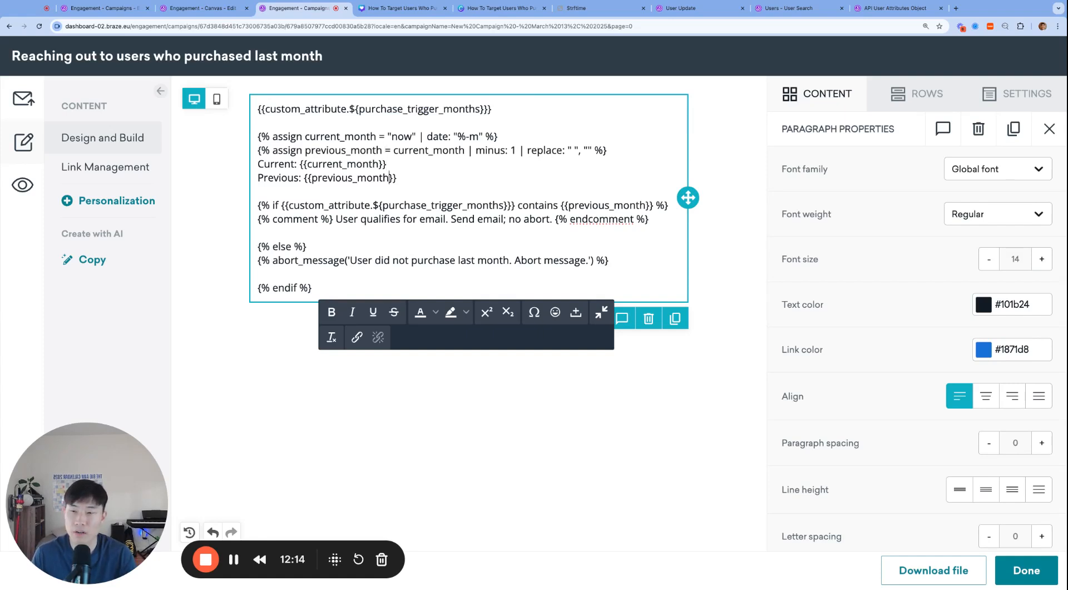
Step: Add the condition {% if previous_month == 0 %} on a new line below the Previous: {{previous_month}} line
key("Down")
key("Right")
key("Right")
key("Up")
key("Down")
key("Down")
key("Down")
key("Down")
key("Return")
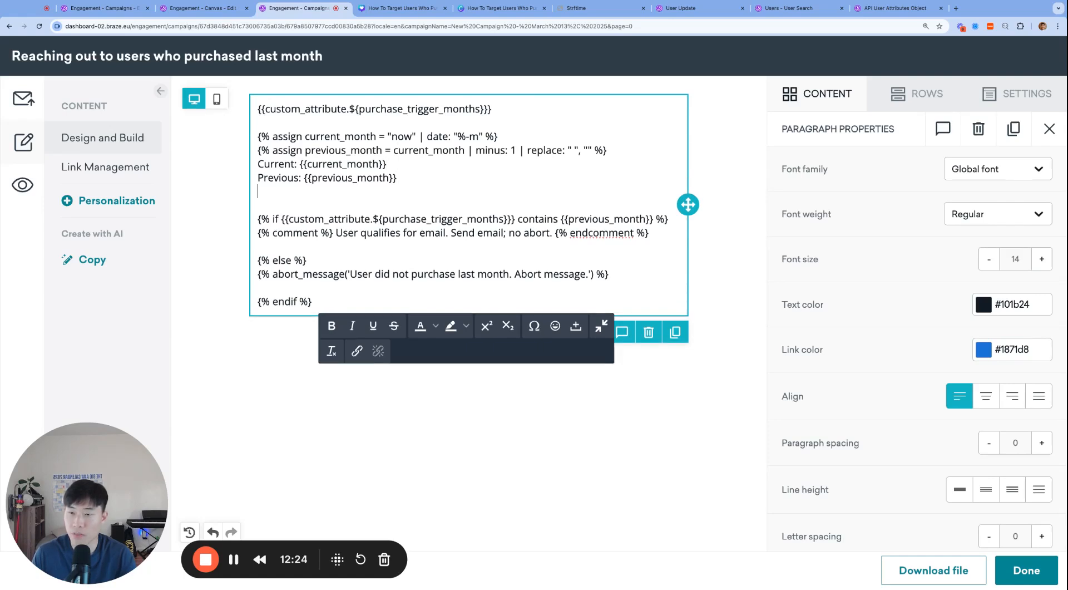
type("{% i")
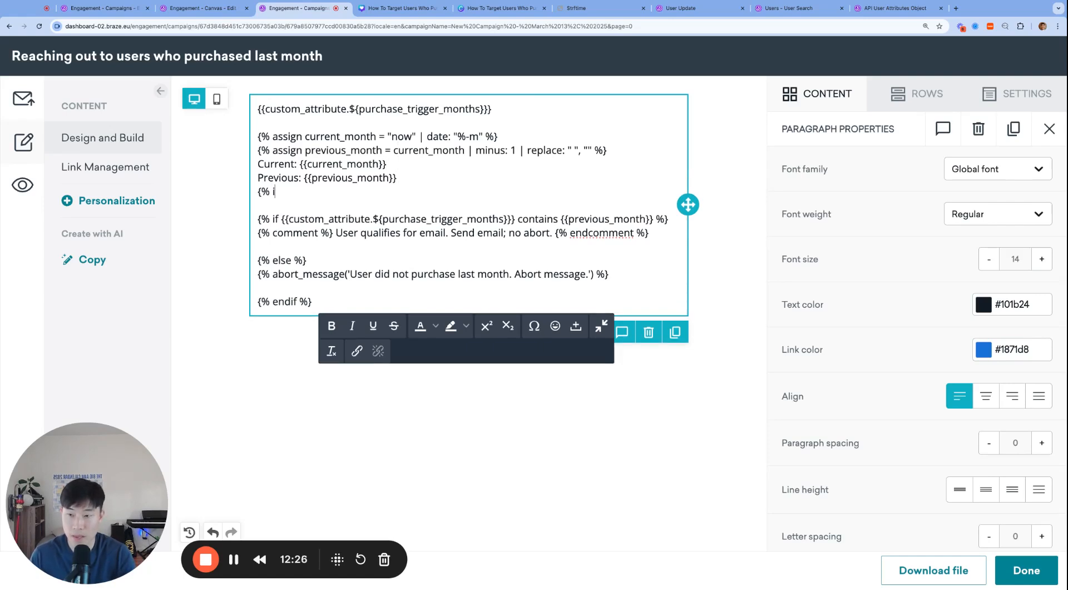
type("f previous_month == 0 ")
type("%}")
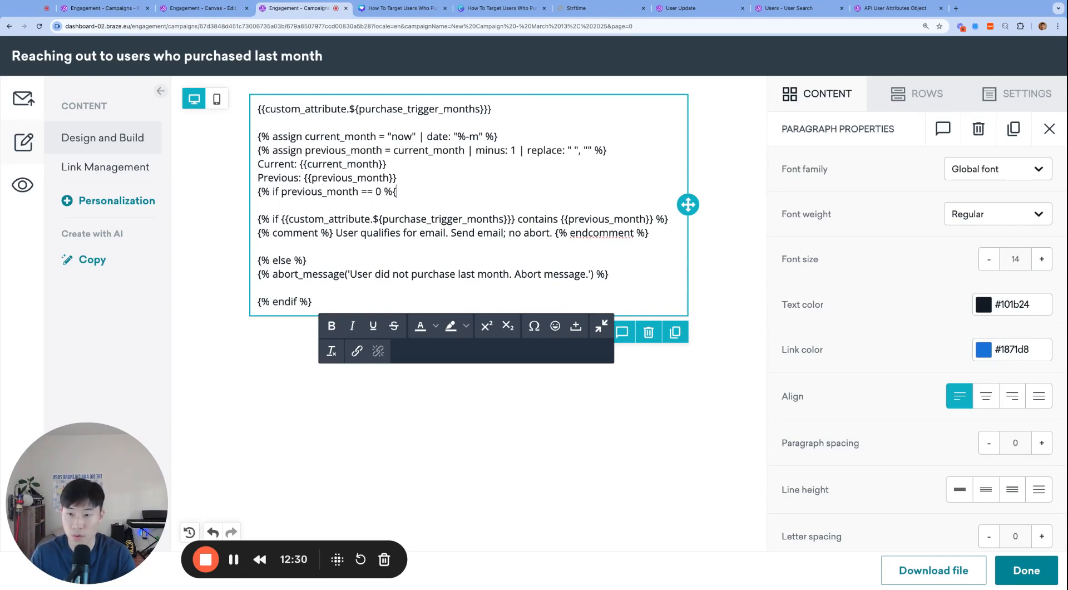
Step: Complete the zero-month condition with {% assign previous_month = 12 %} and a closing {% endif %}
key("Return")
type("{% aprevious_month")
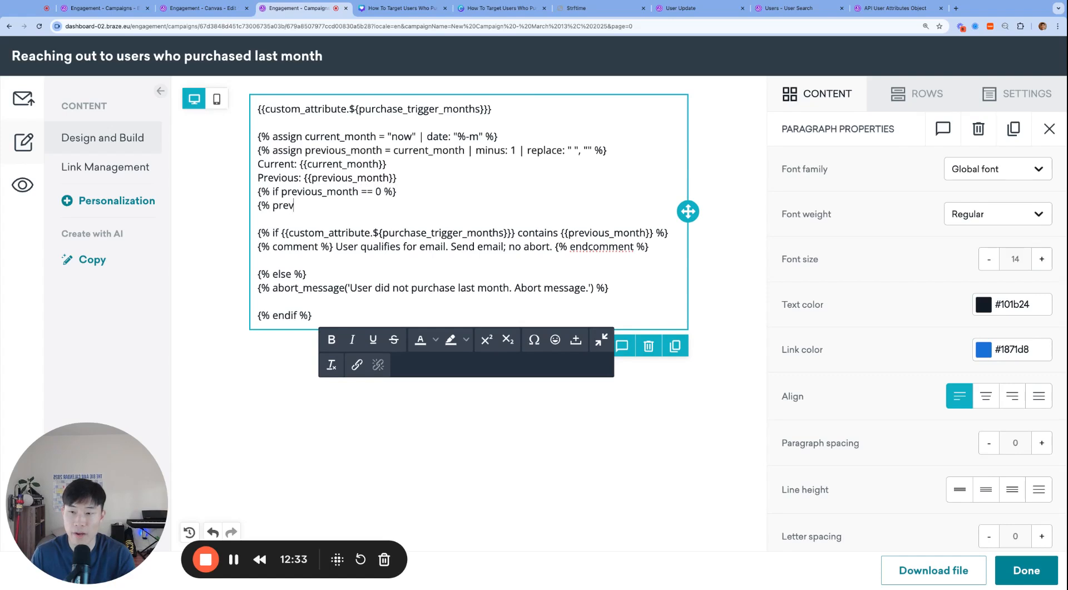
key("alt+Left")
type("assign previous_month")
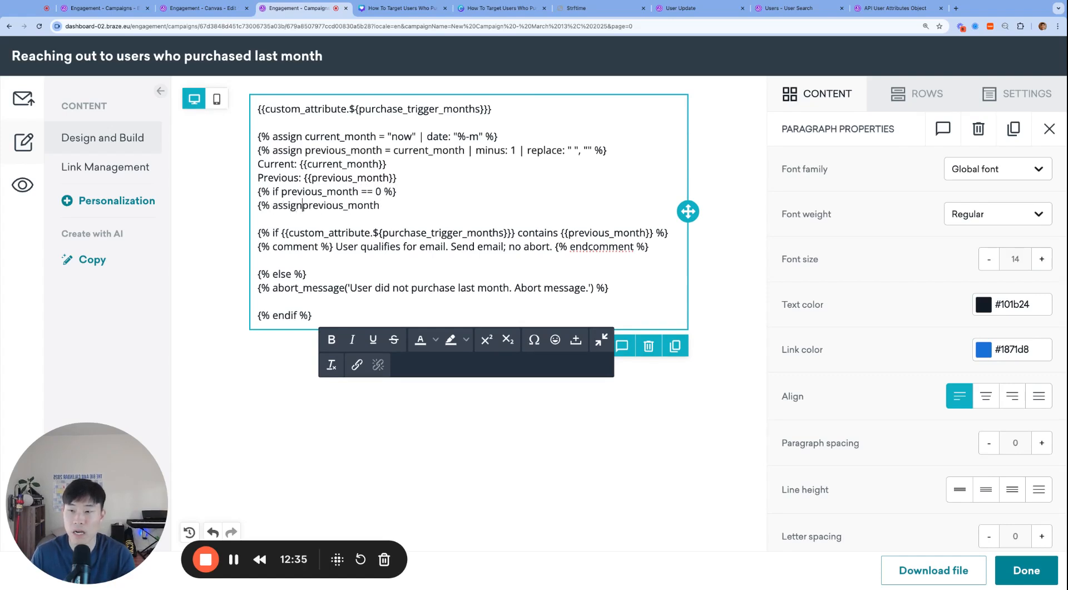
type(" = ")
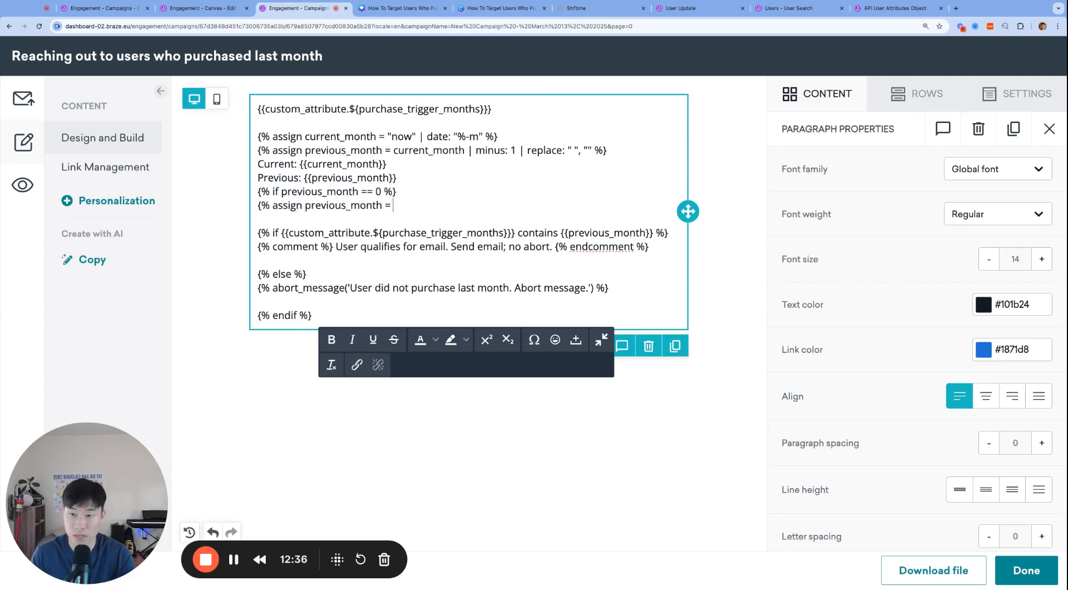
type("12 %}")
key("Return")
type("{% endif %}")
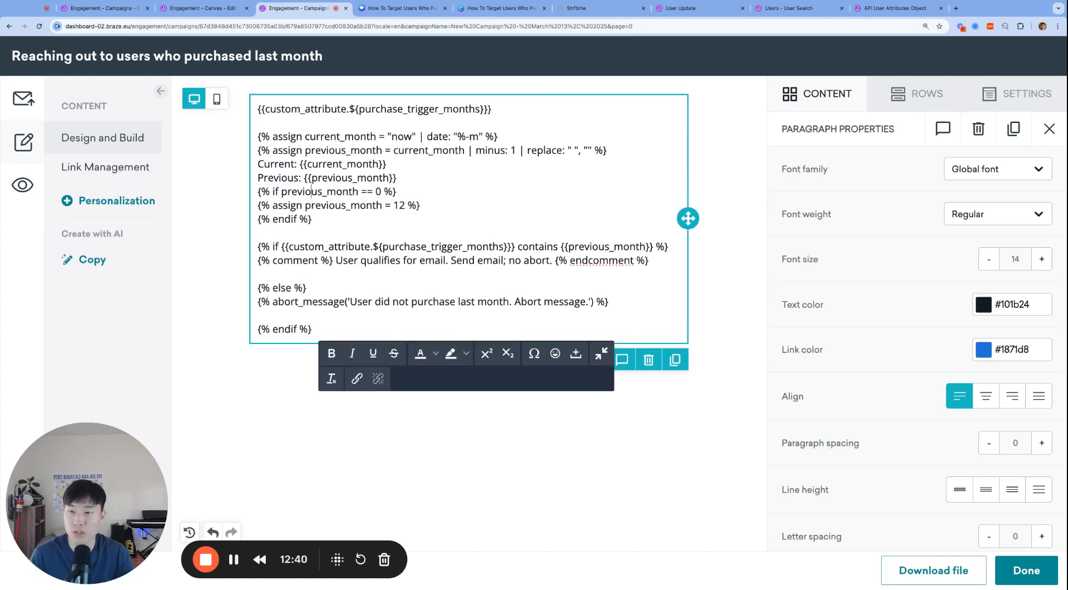
Step: Insert a blank line between the Previous: {{previous_month}} line and the zero-month condition
left_click(258, 191)
key("Return")
key("Up")
key("Down")
key("Down")
Step: Review the previous_month = 12 assignment by highlighting parts of it, then leave the text block's editing mode
key("shift+End")
key("Right")
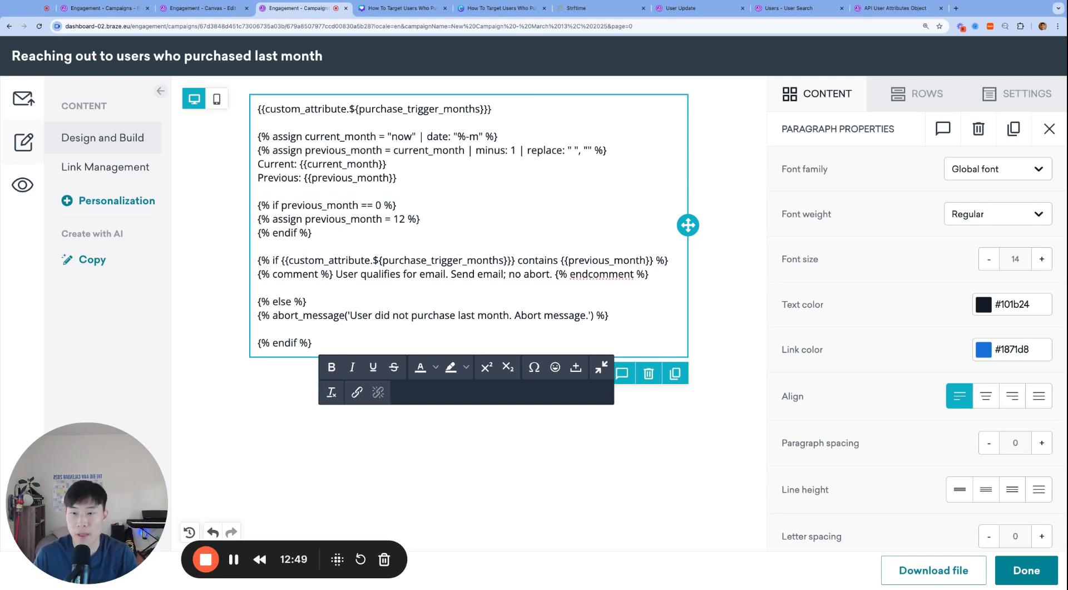
key("alt+Left")
key("alt+Left")
key("alt+Right")
key("alt+shift+Right")
key("alt+shift+Right")
key("alt+shift+Right")
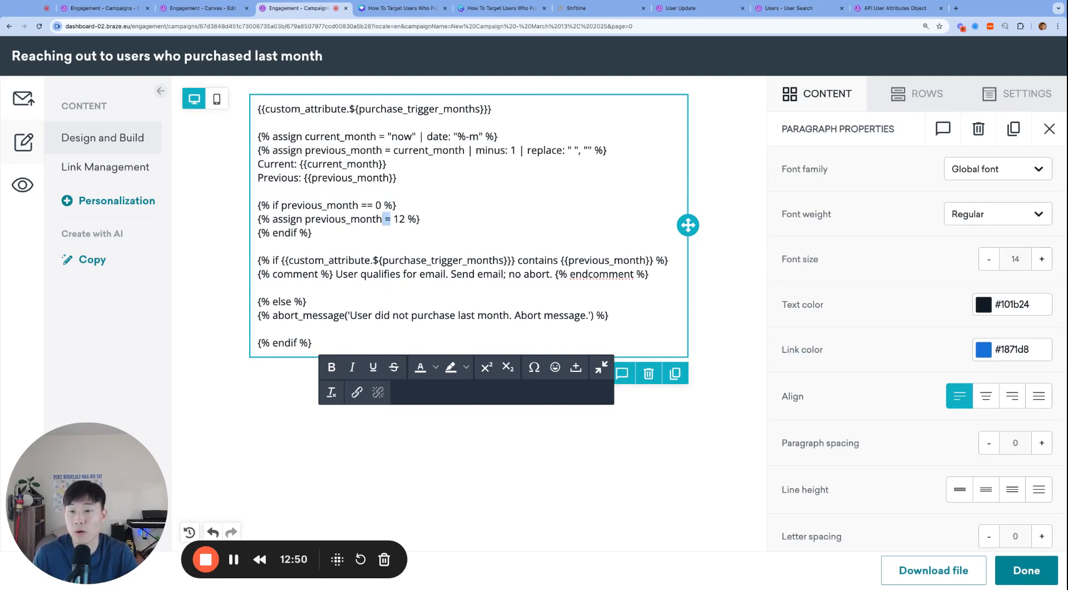
key("Down")
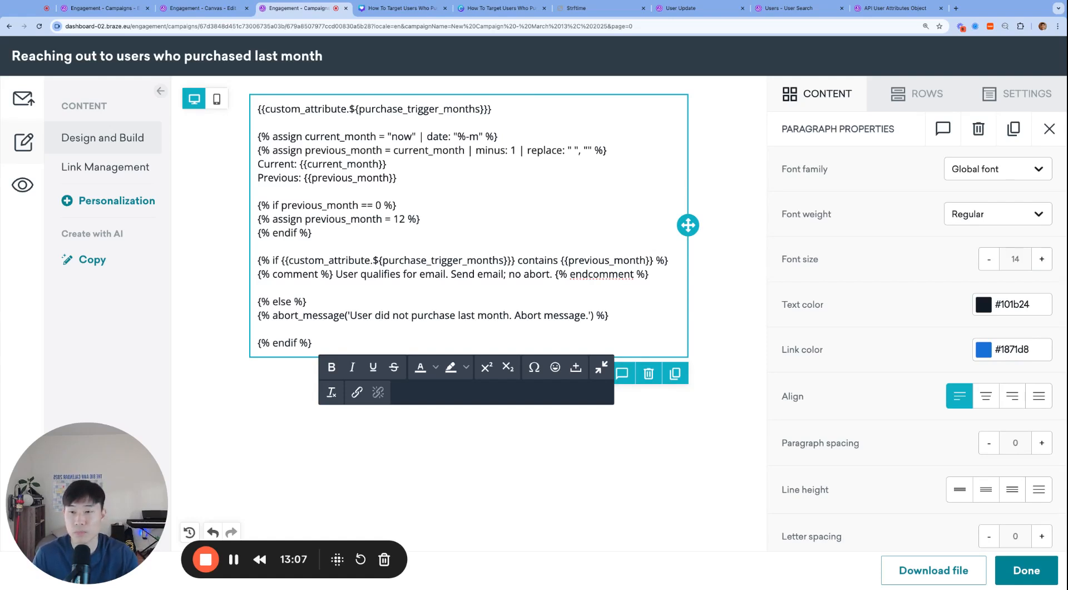
left_click(505, 461)
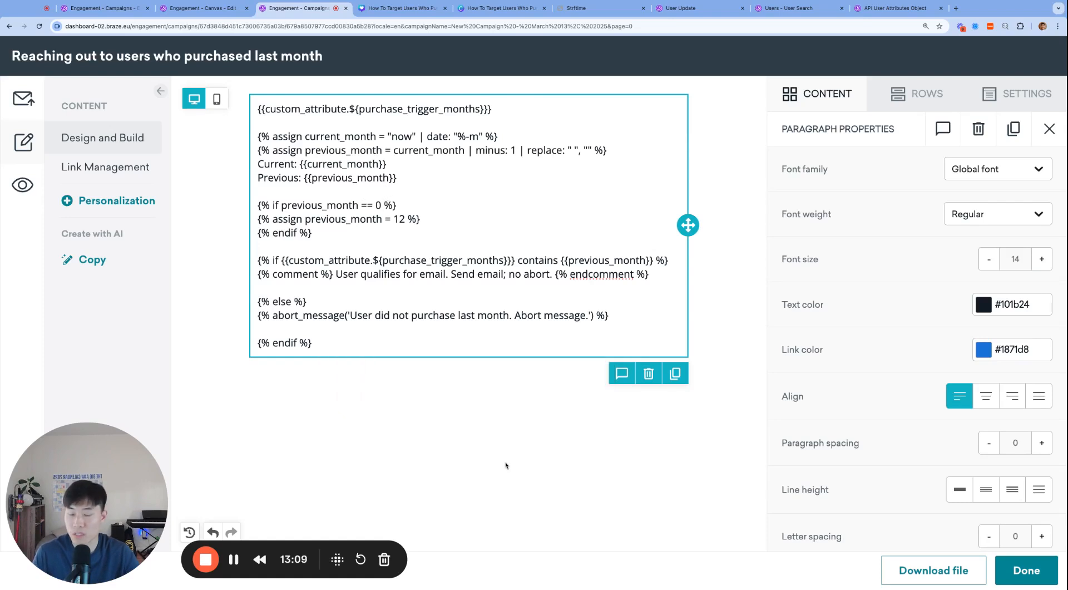